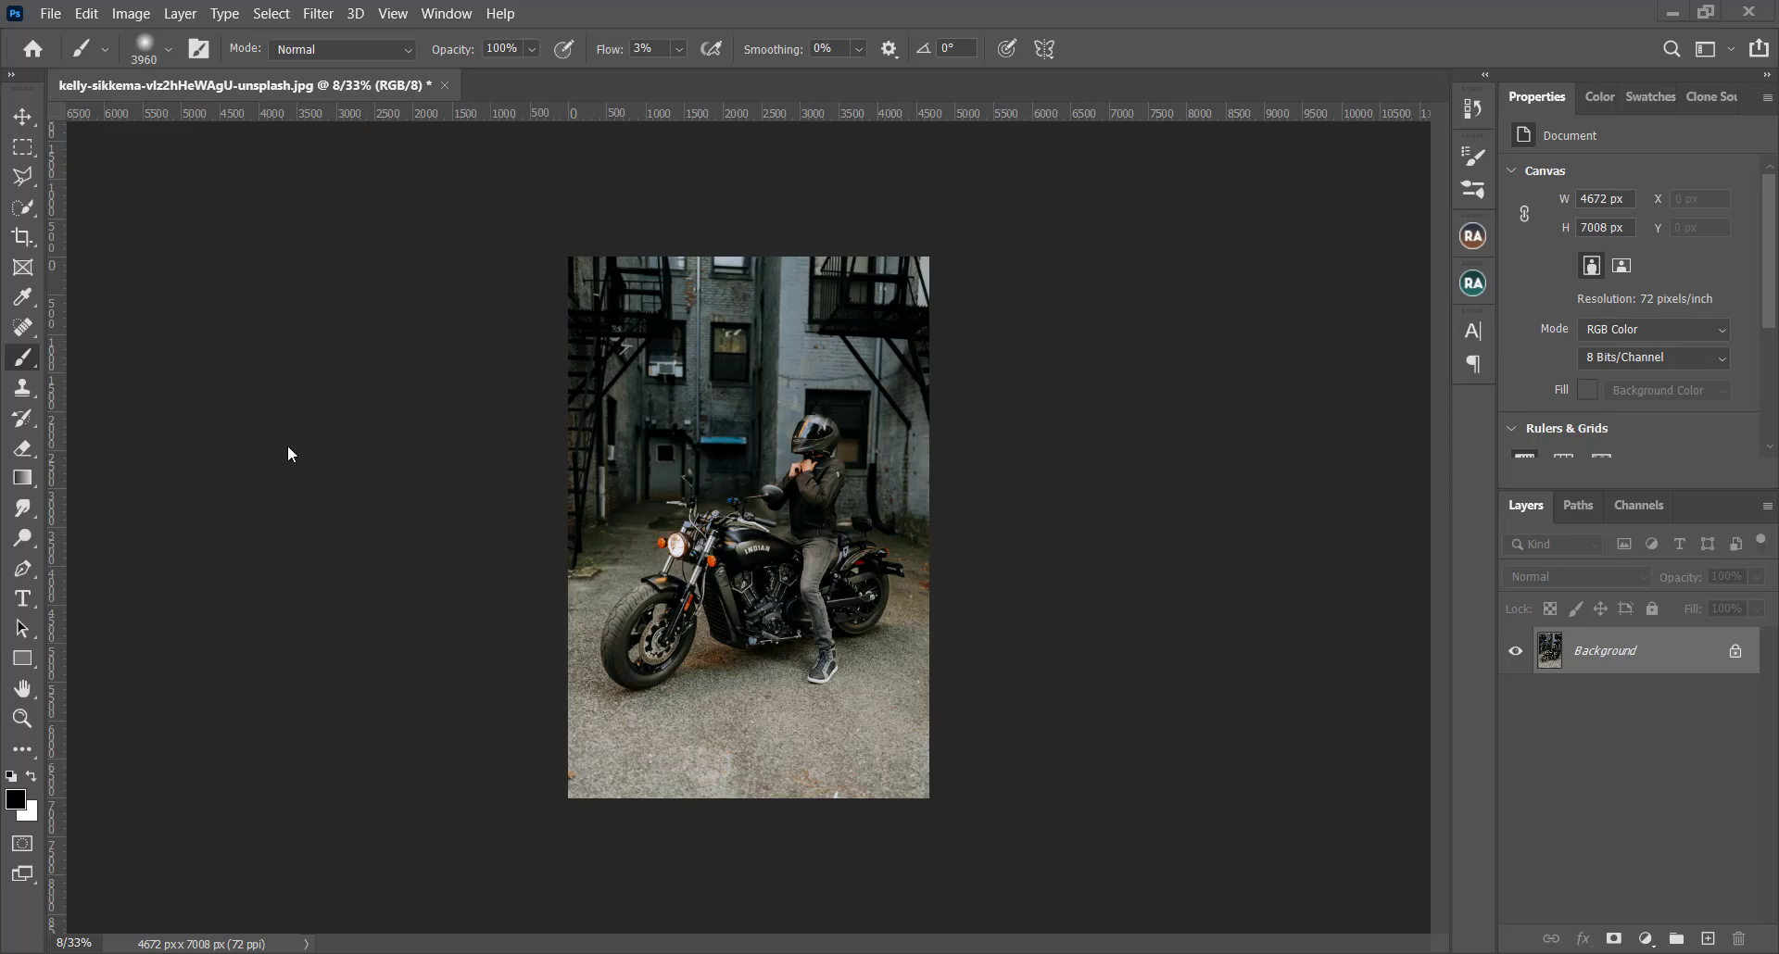
- Select the rider and motorcycle with Select Subject and open the selection in Select and Mask
key("w")
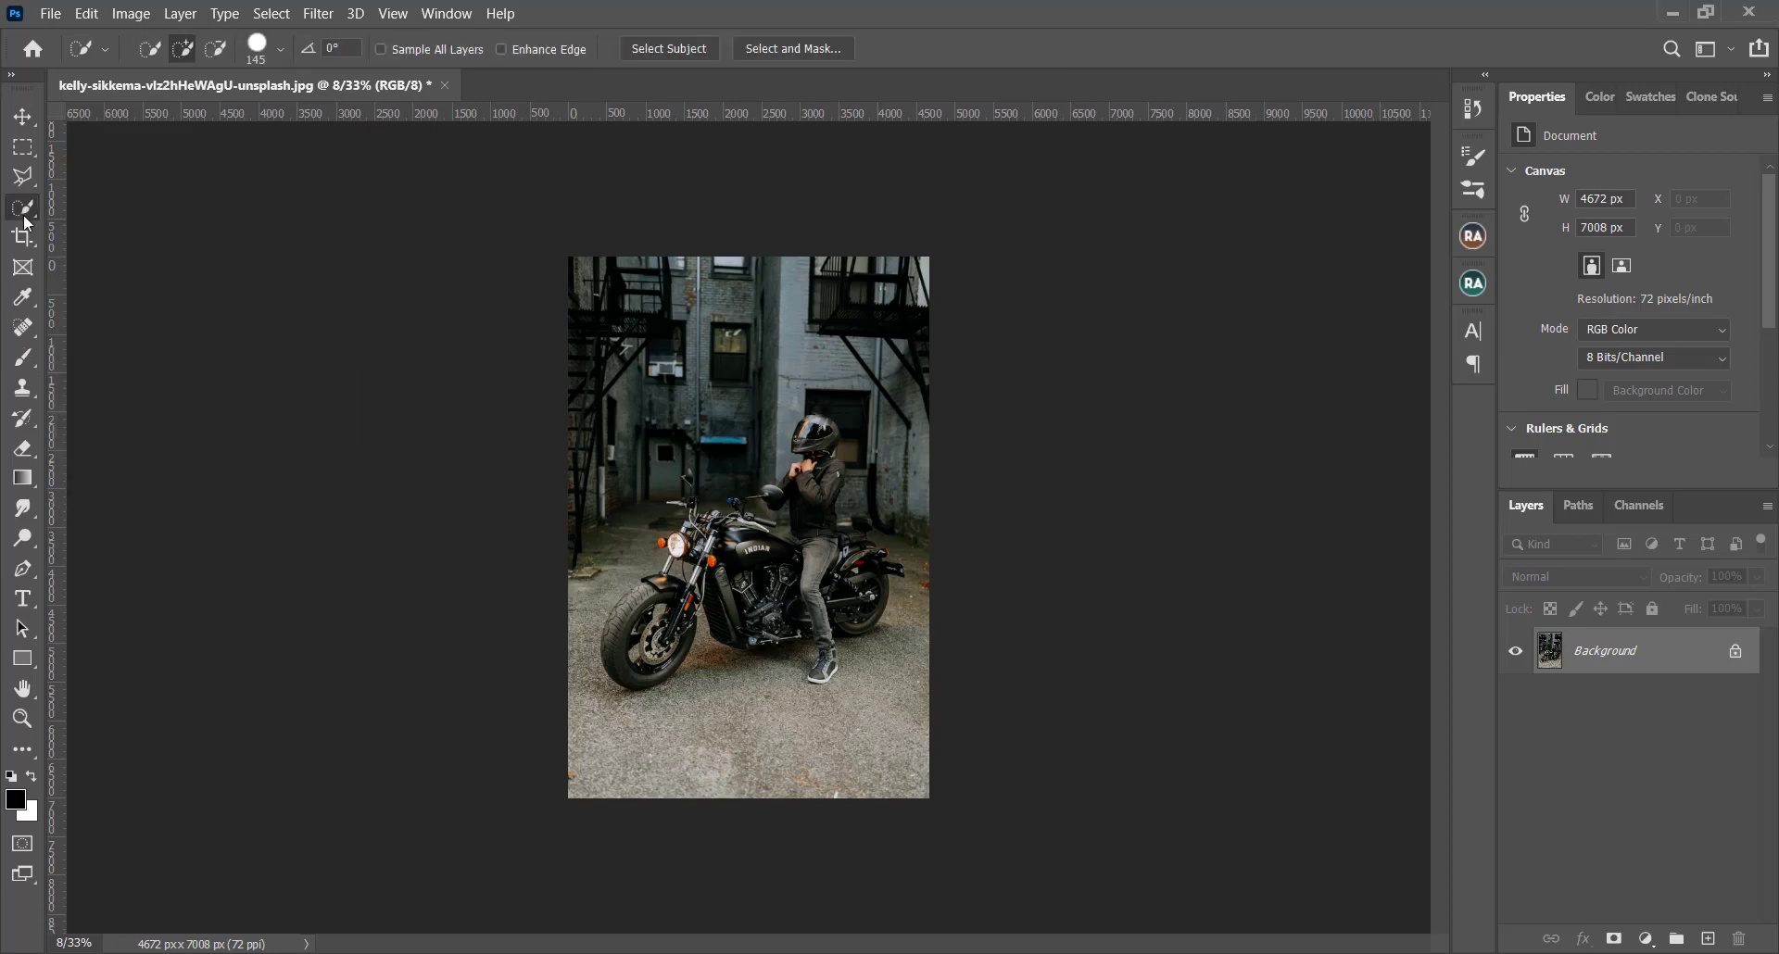
left_click(663, 52)
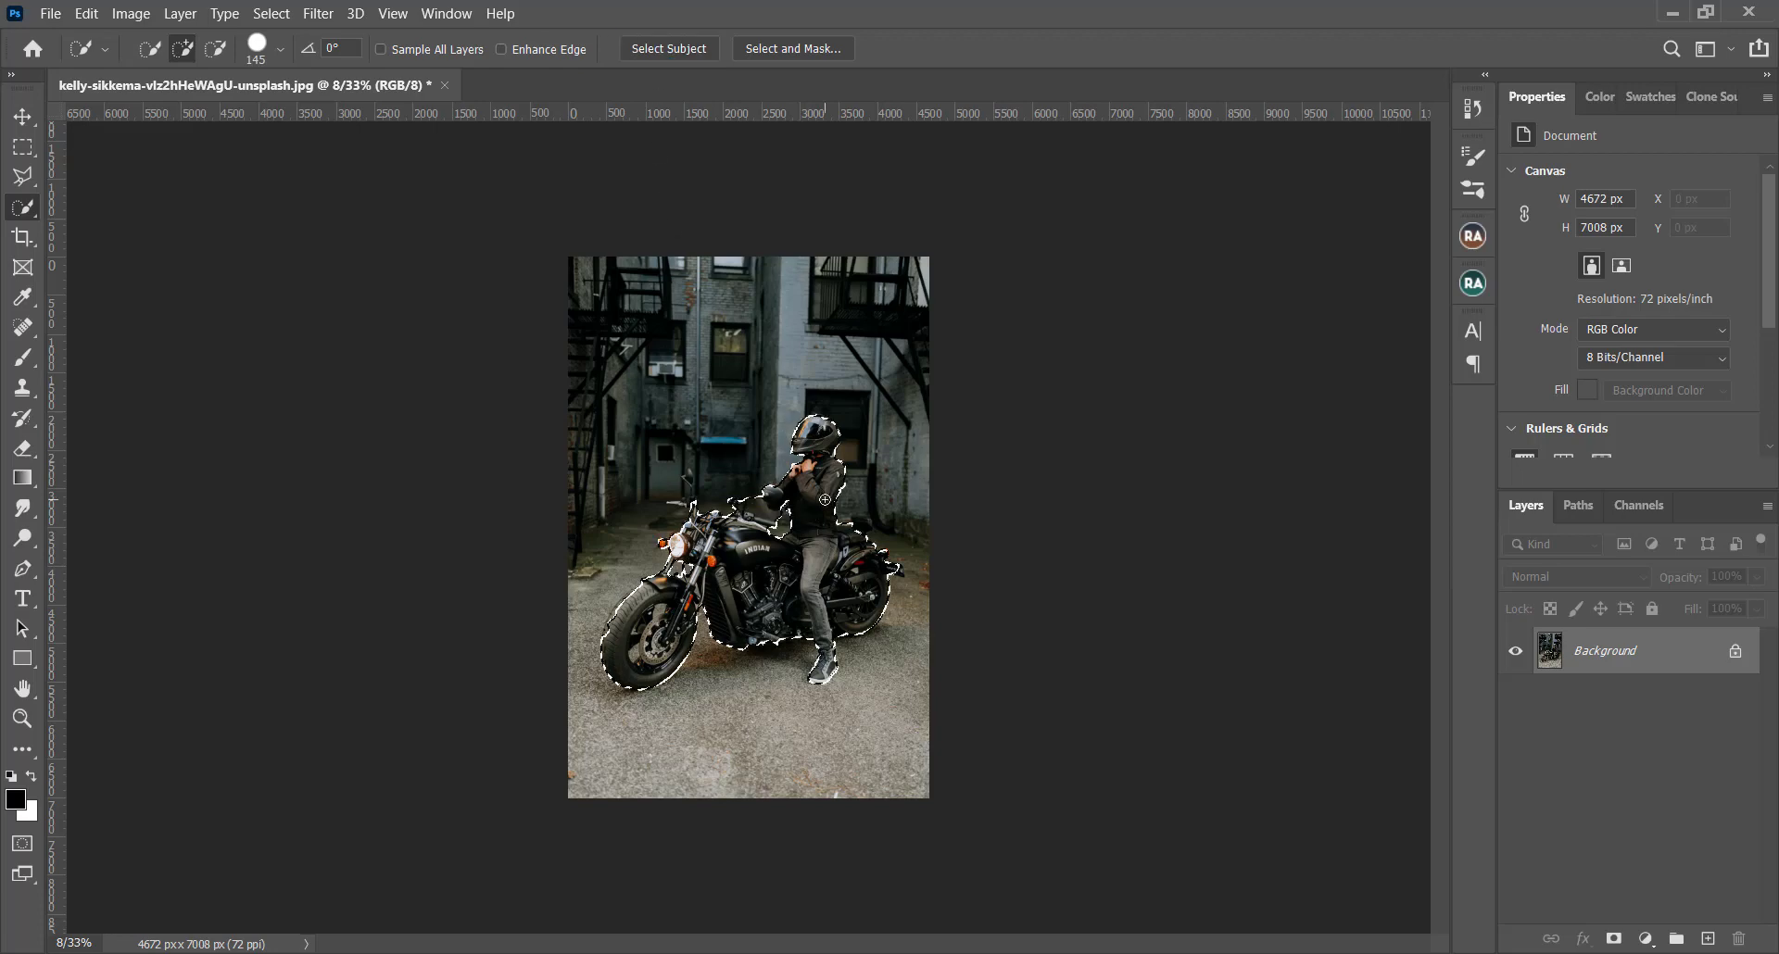
left_click(786, 49)
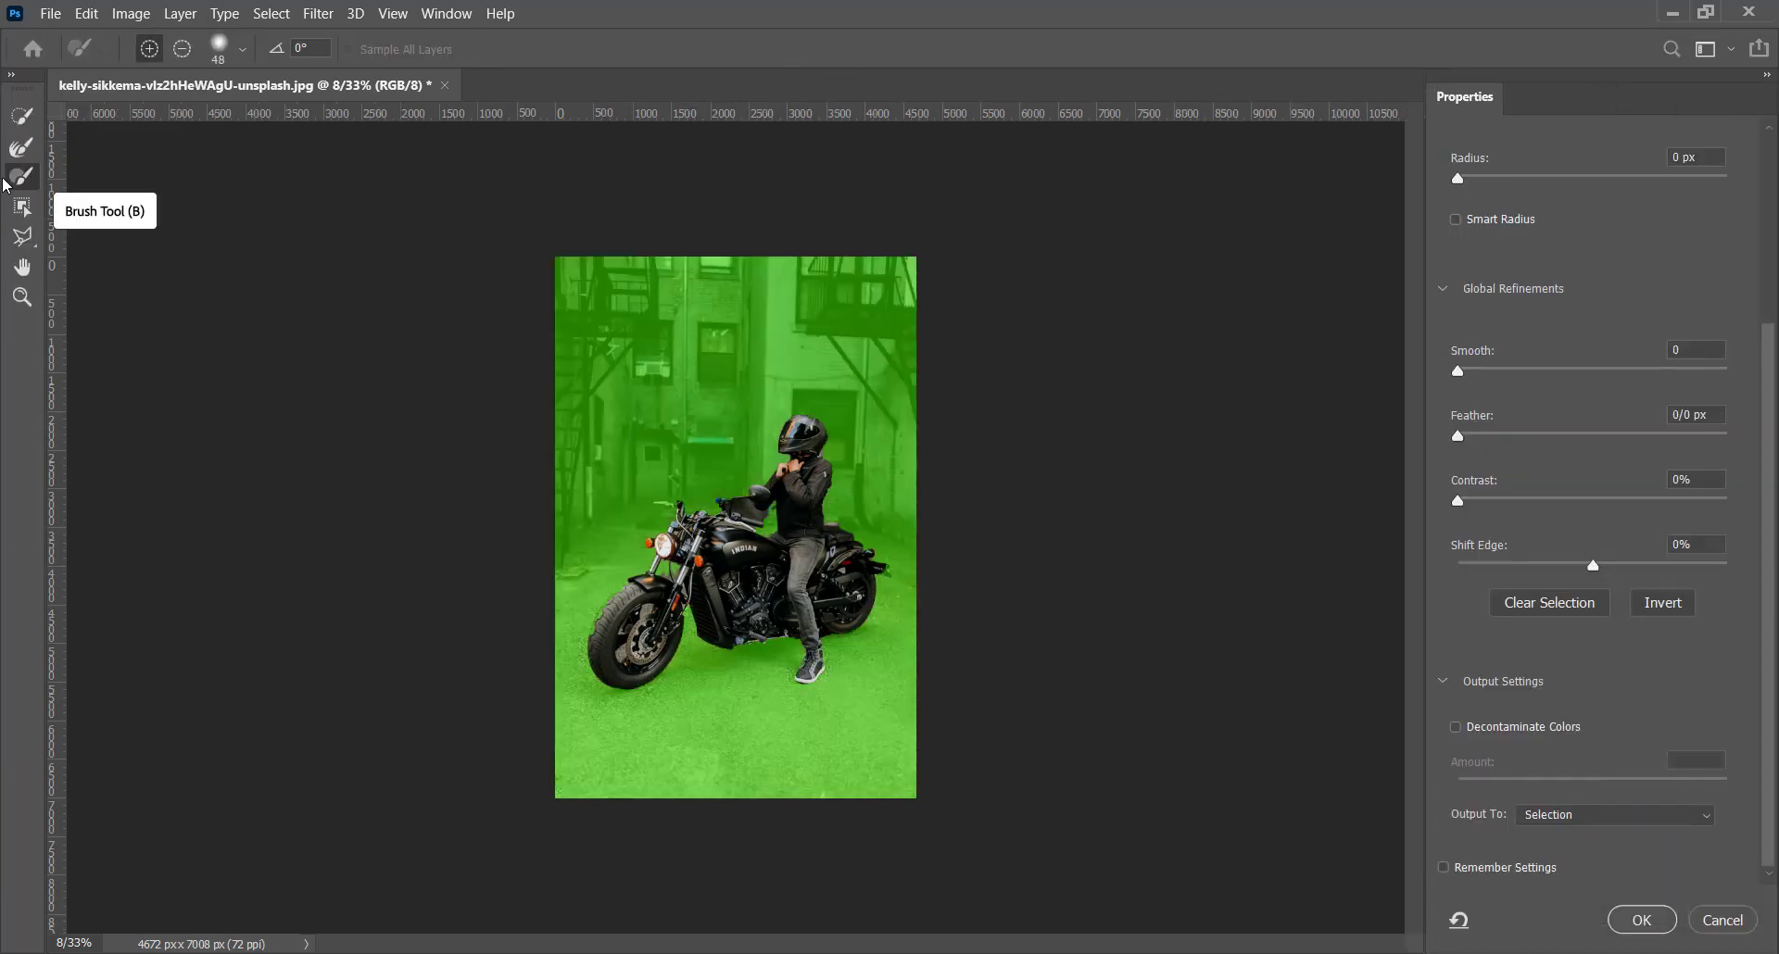
- Subtract the leftover background beside the front fork, behind the headlight, from the selection with a small brush
key("ctrl+plus")
key("ctrl+plus")
key("ctrl+plus")
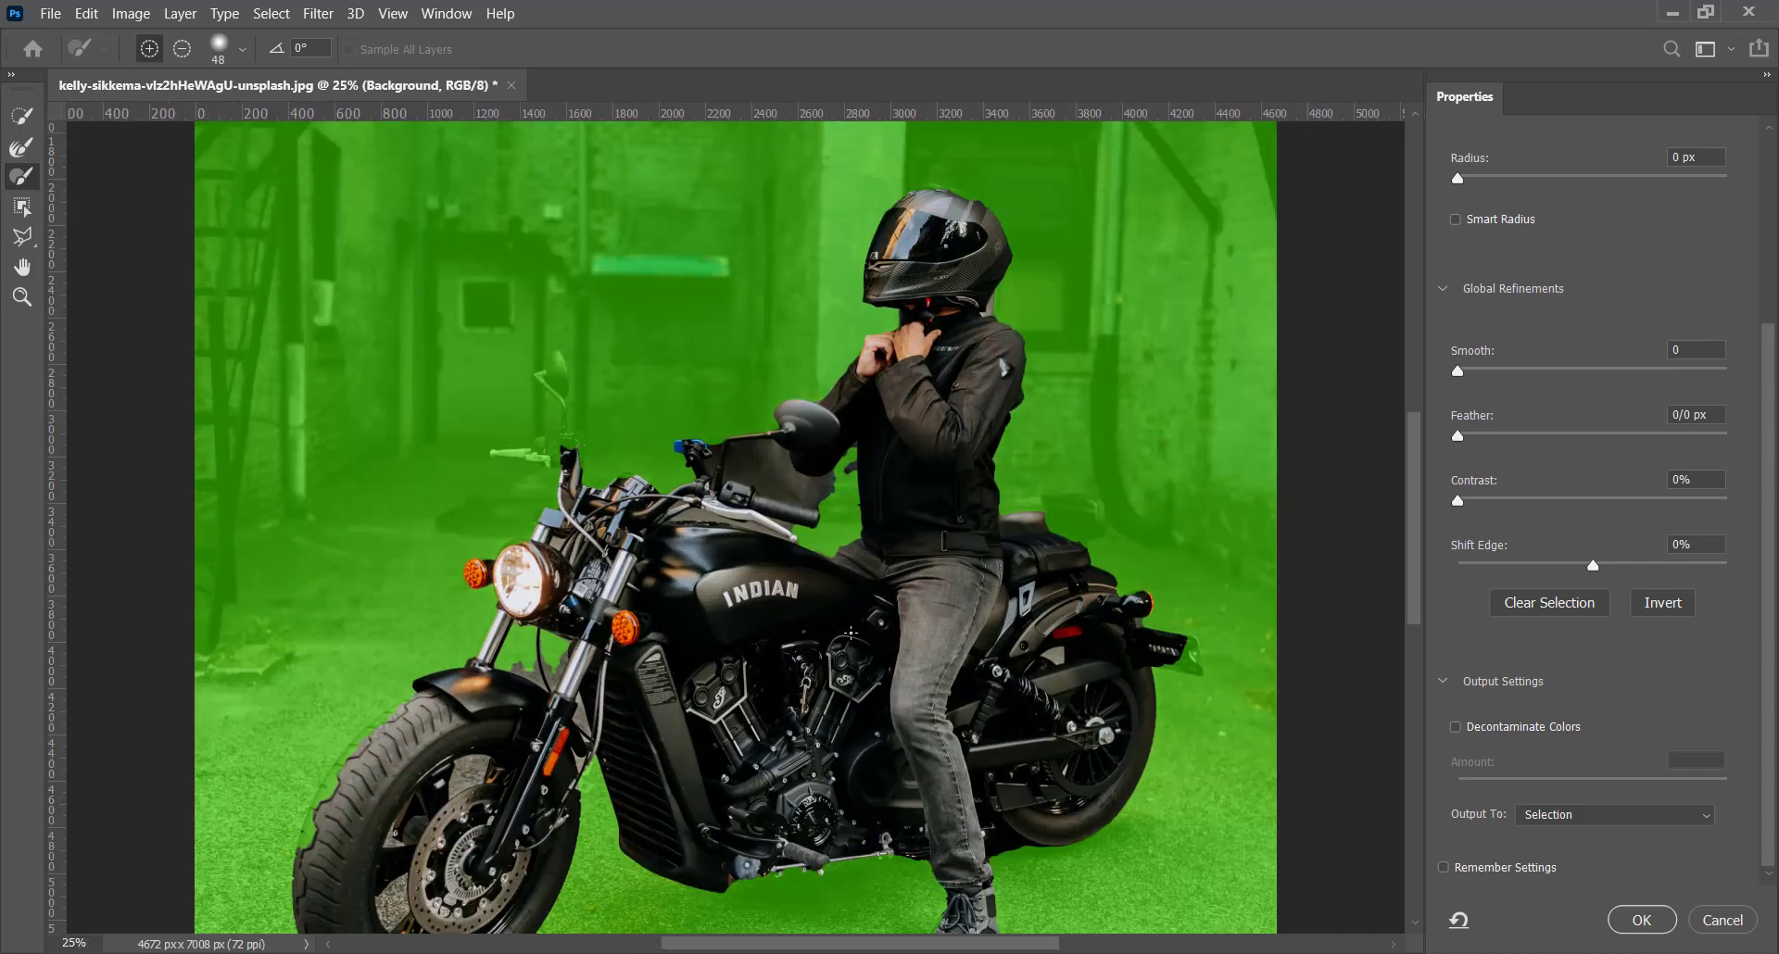
left_click_drag(850, 632, 886, 509)
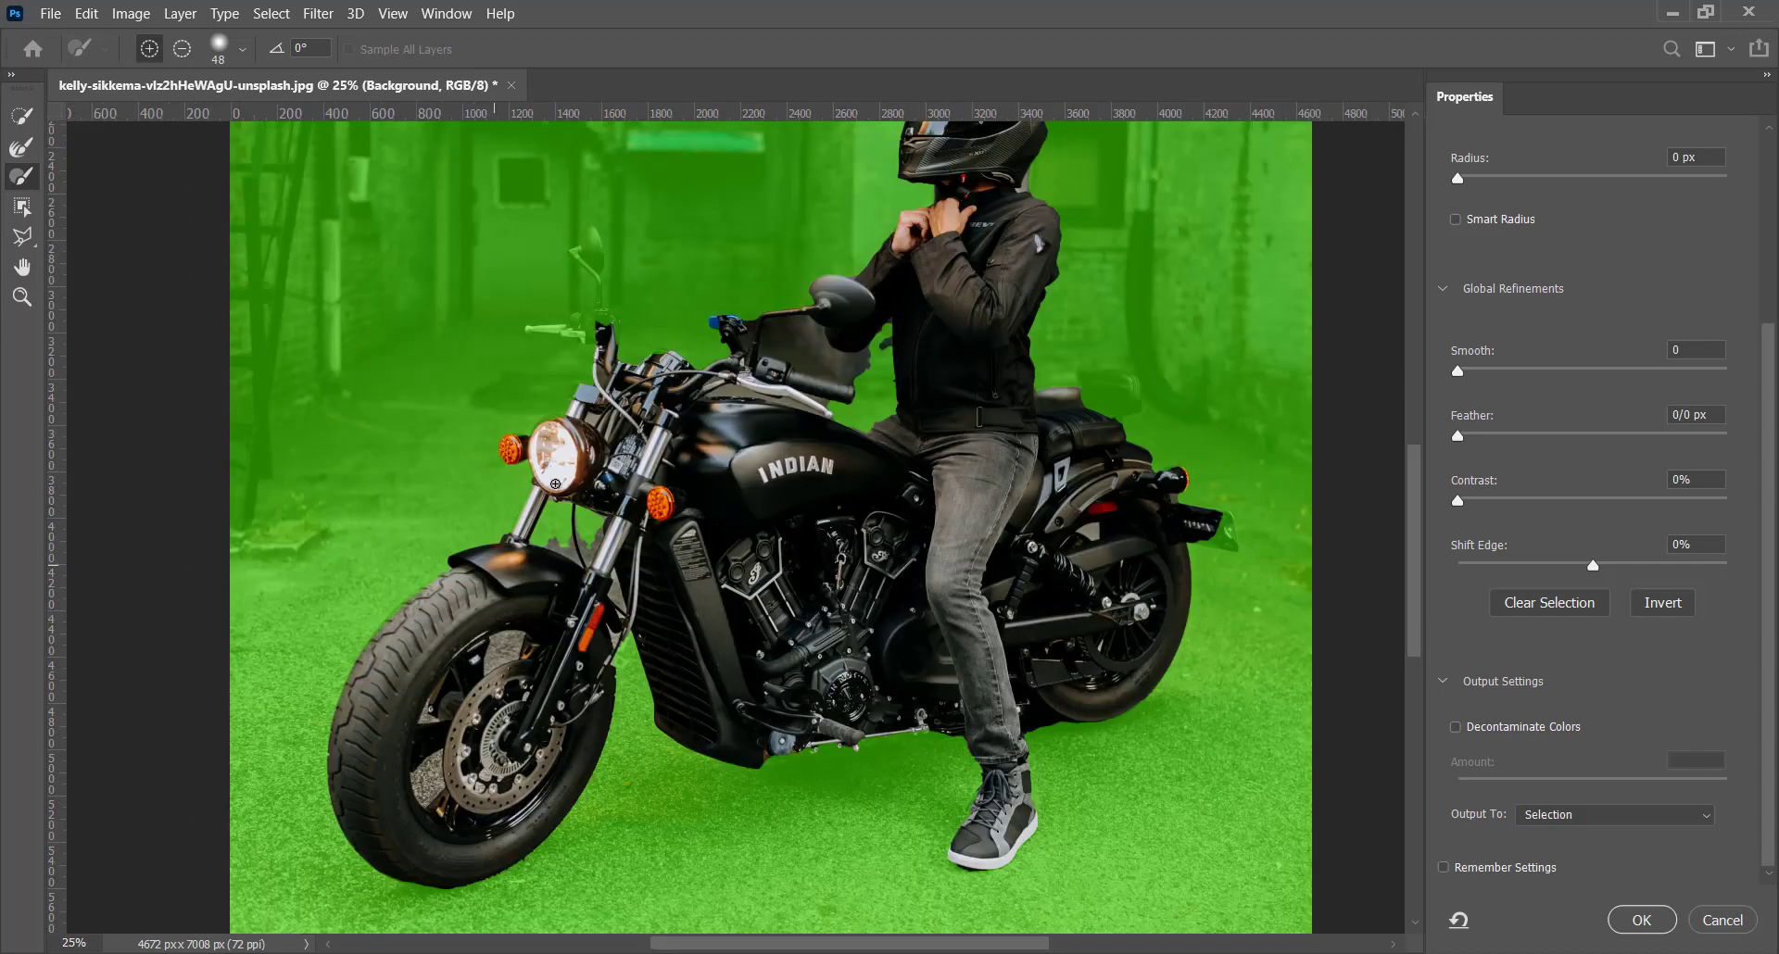
key("ctrl+plus")
key("ctrl+plus")
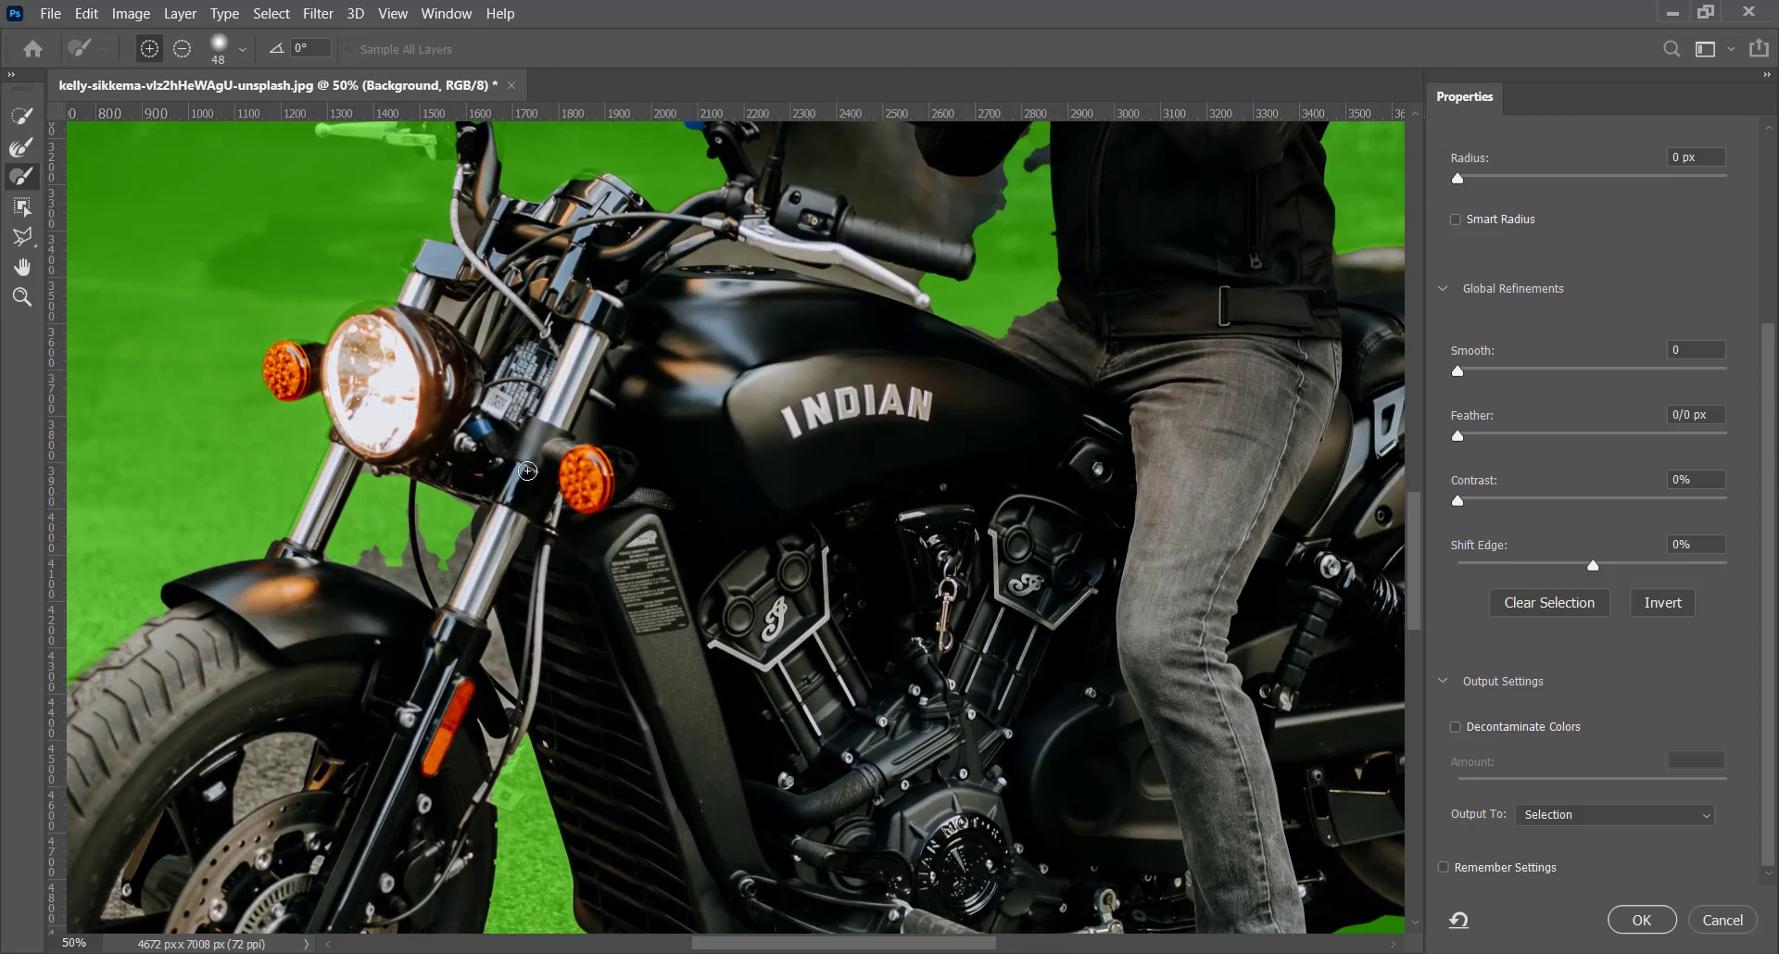
key("alt")
mouse_move(361, 545)
left_mouse_down()
mouse_move(399, 574)
mouse_move(407, 544)
mouse_move(384, 556)
left_mouse_up()
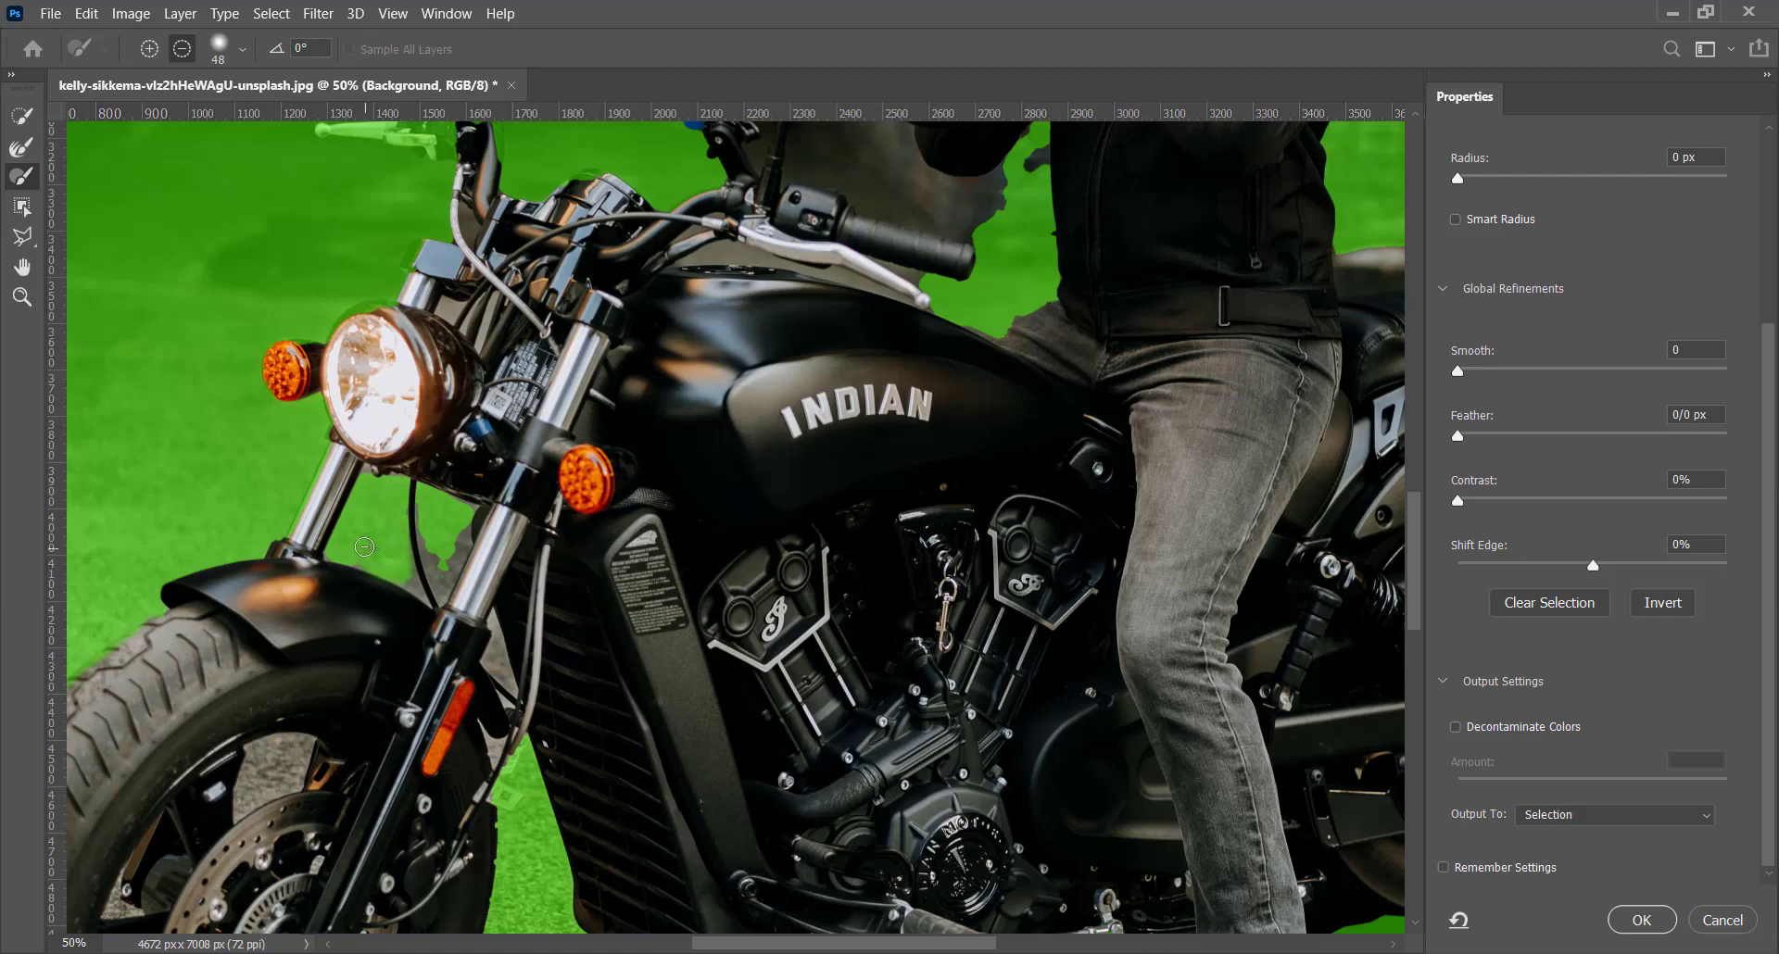
right_click(436, 524, "alt")
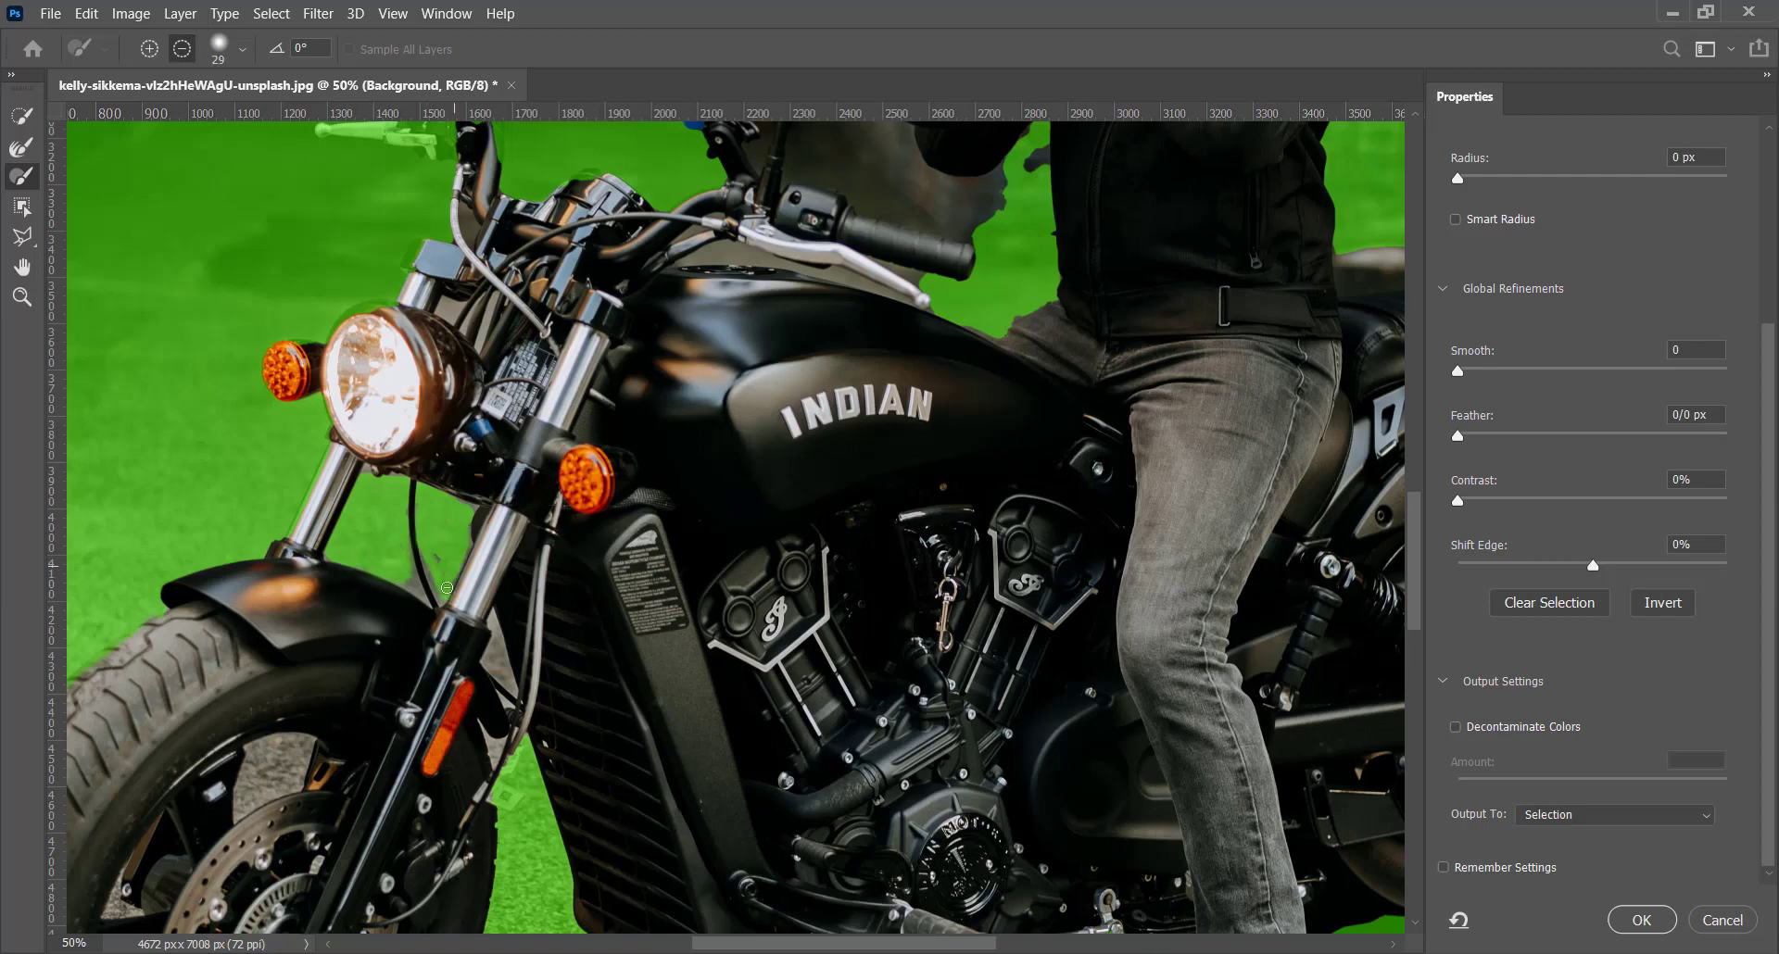
left_click_drag(467, 659, 425, 539)
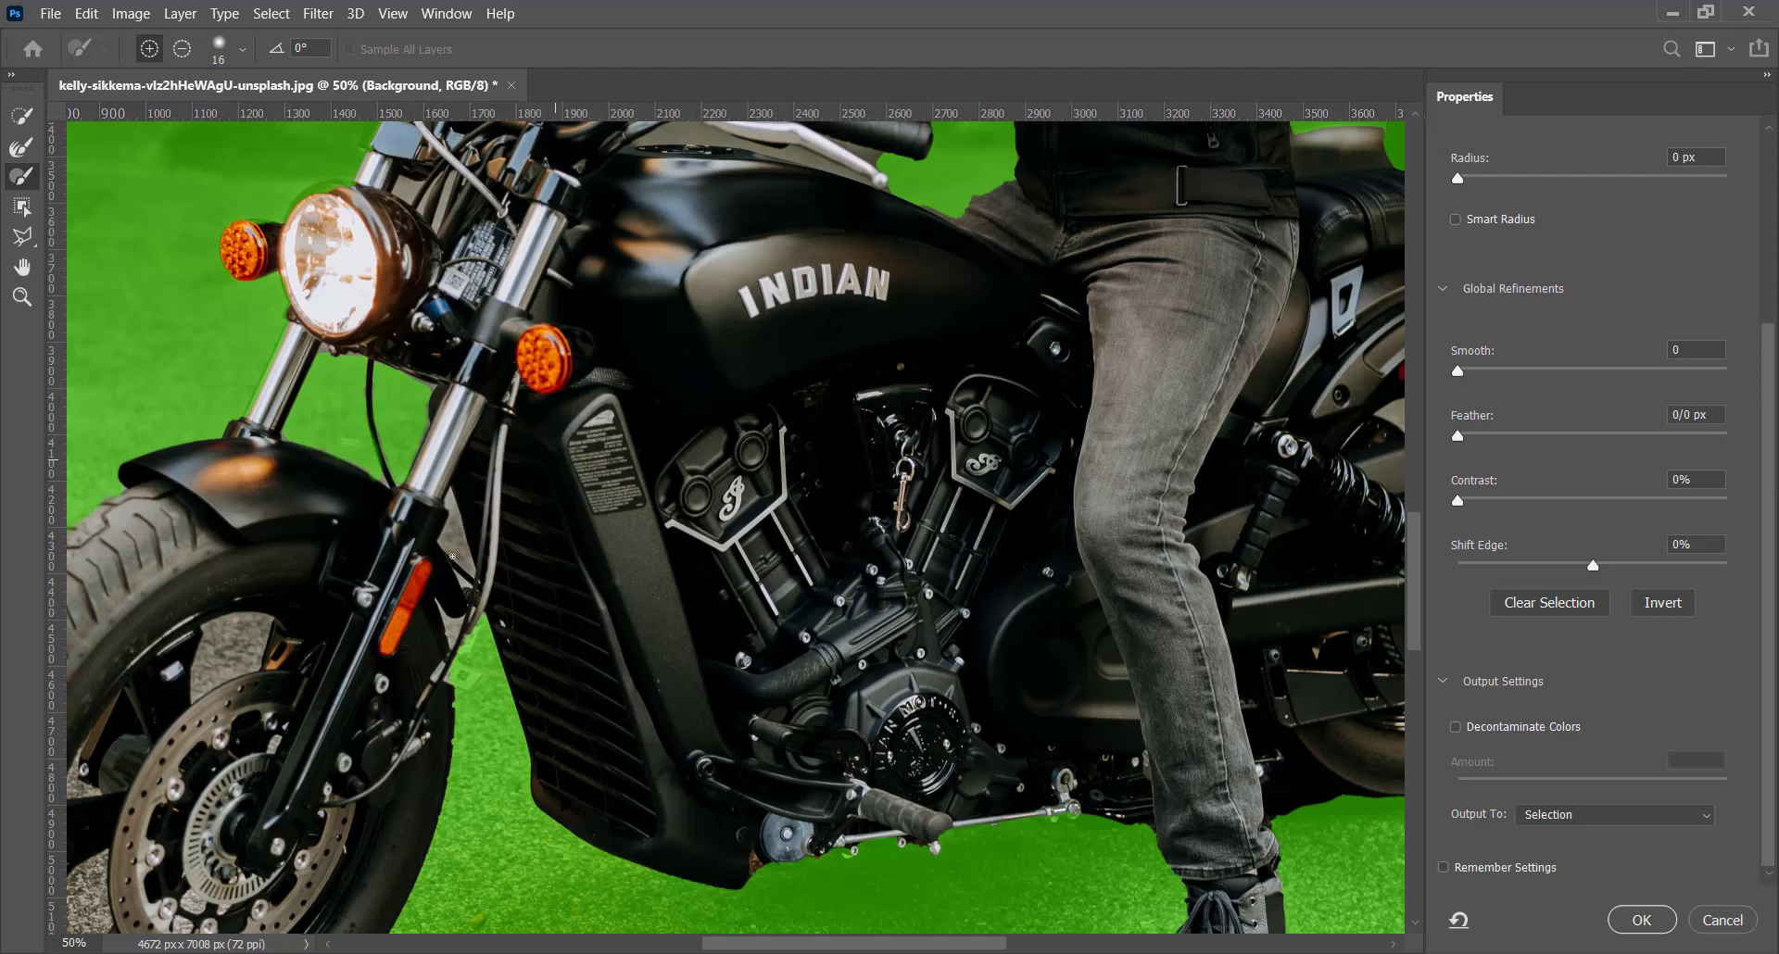
- Refine the selection edge around the front cables and subtract the background patch between the right mirror and the handlebar grip
left_click(21, 149)
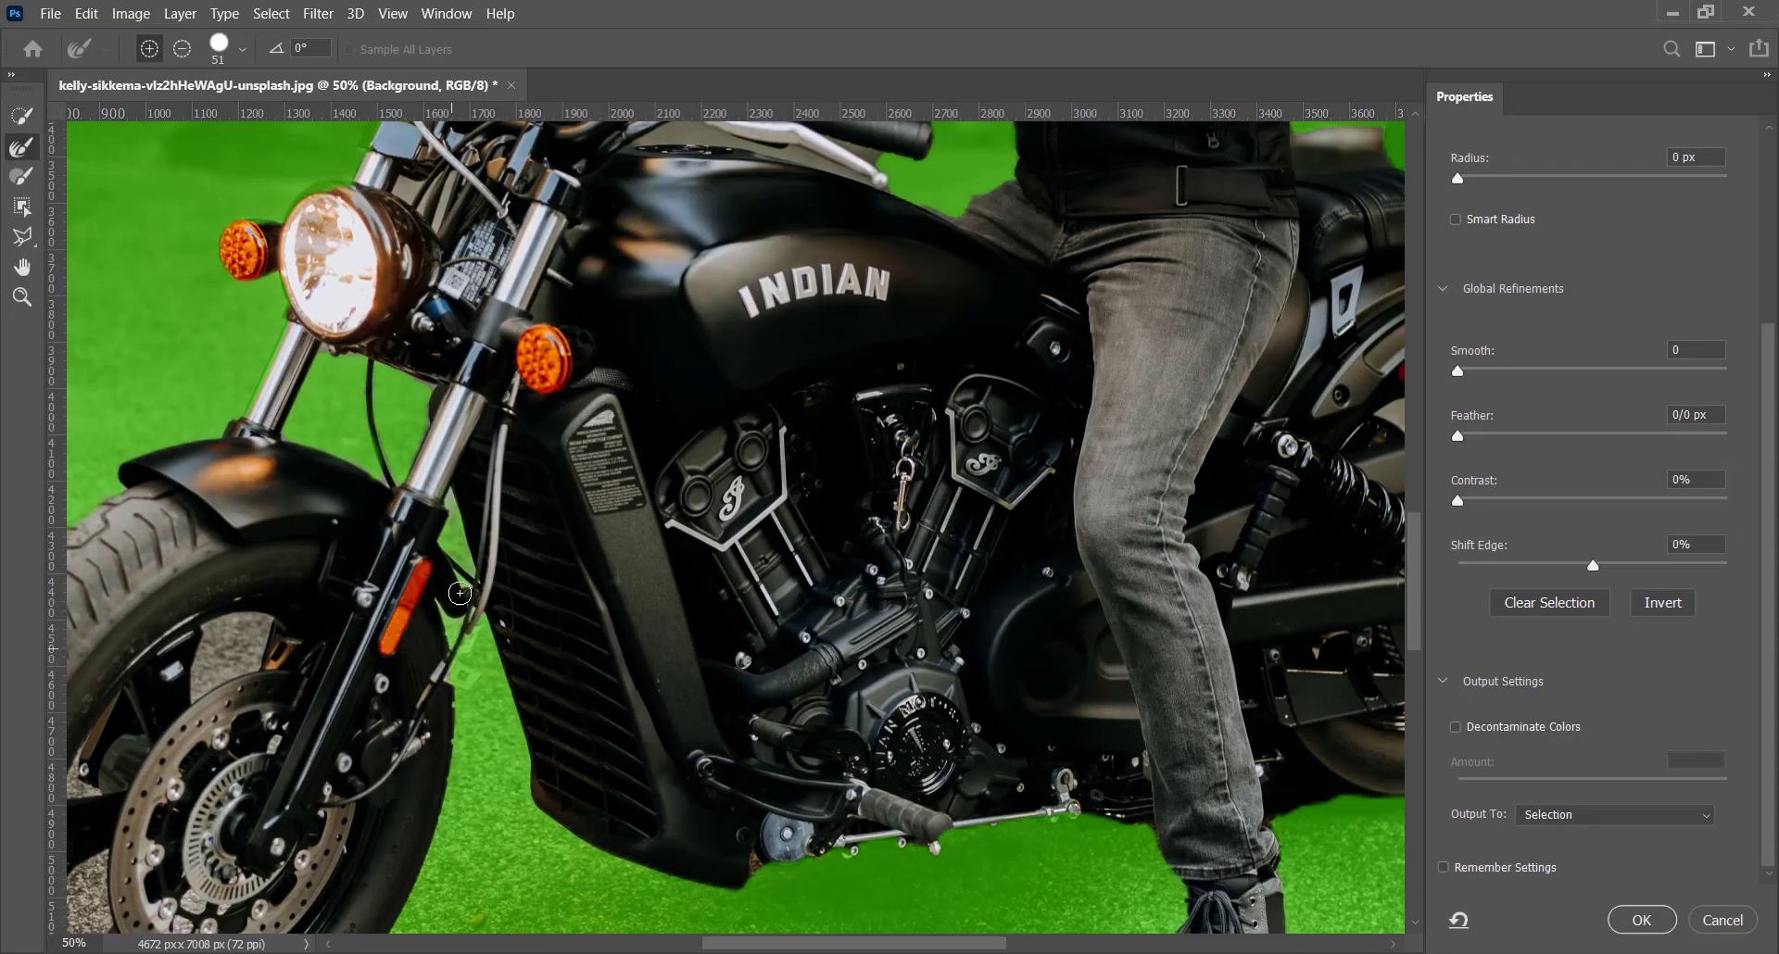
mouse_move(417, 537)
left_mouse_down()
mouse_move(449, 464)
mouse_move(445, 356)
left_mouse_up()
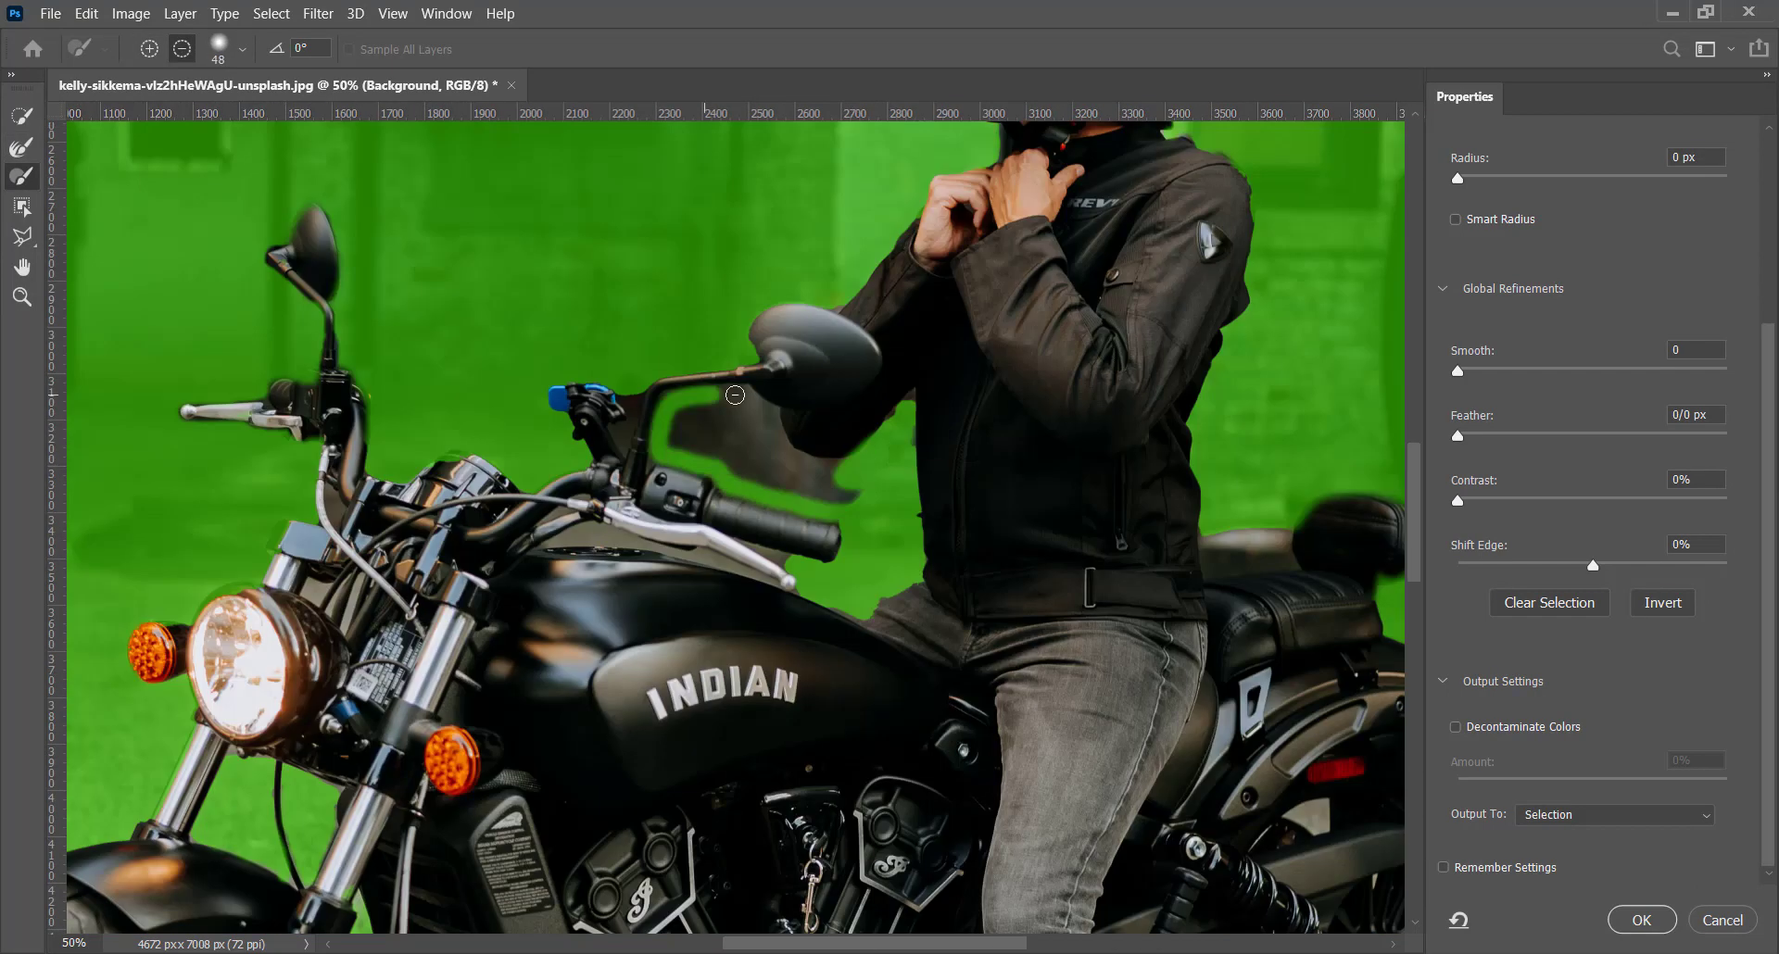
left_click_drag(735, 395, 788, 445)
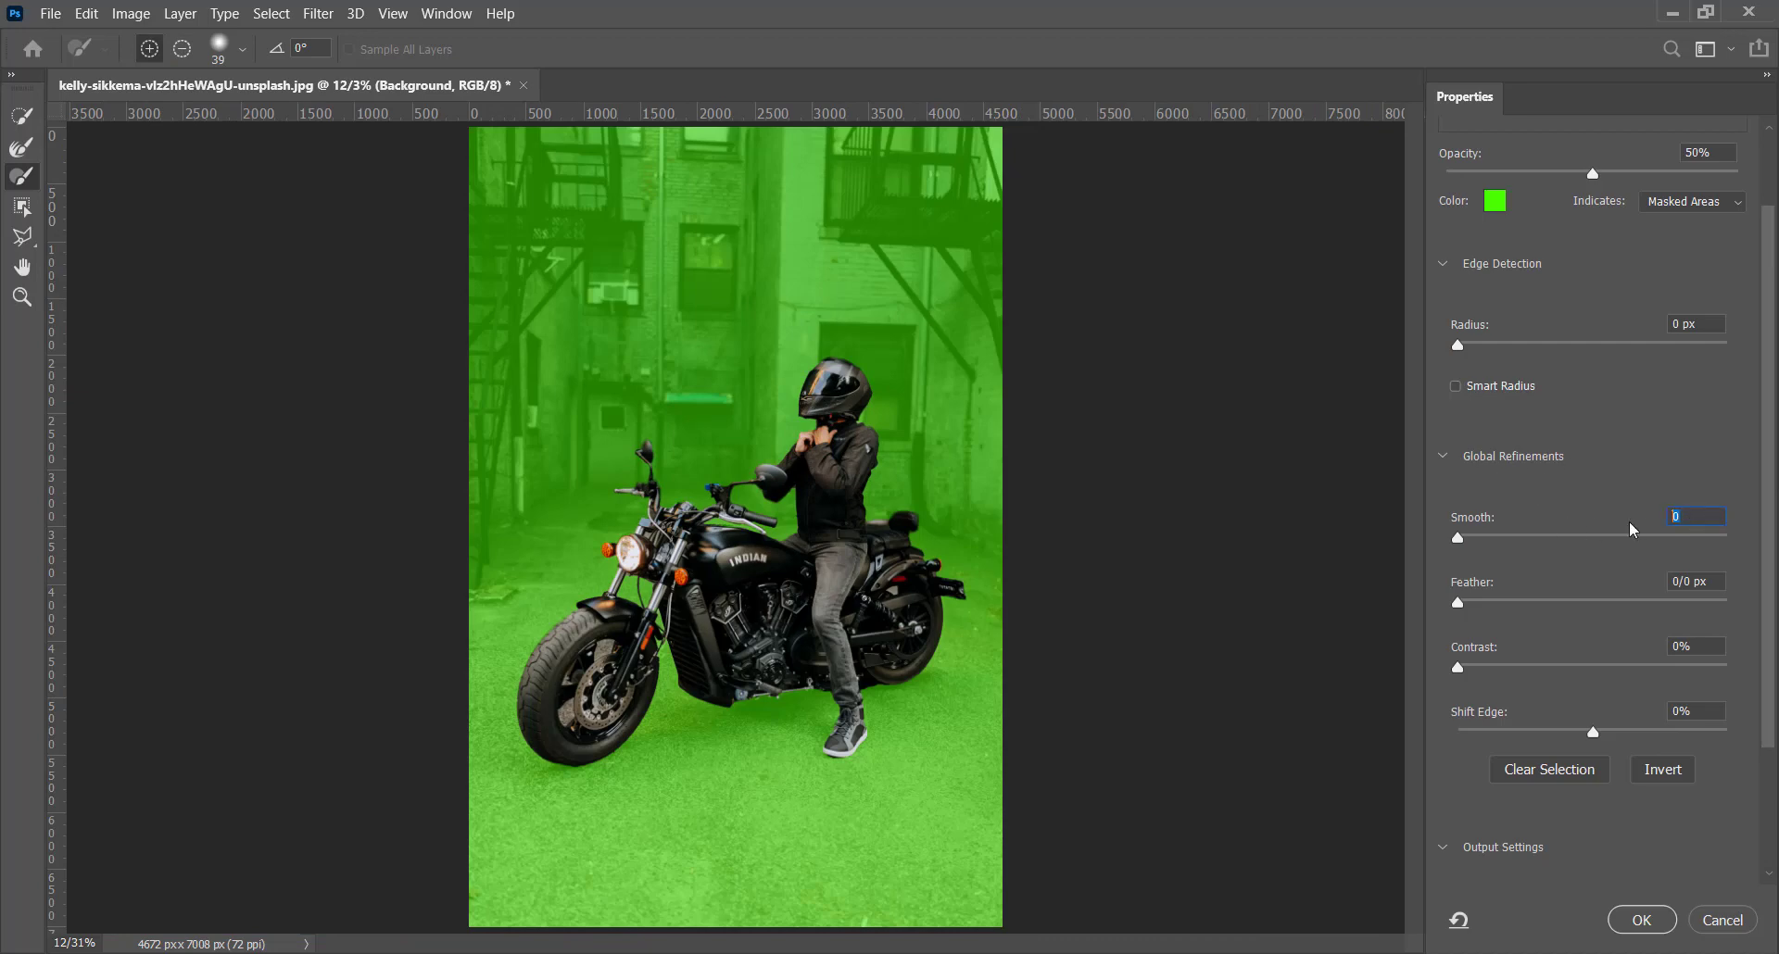
- Set the selection's Smooth to 2 and enter a Feather of 0/05 px
key("Up")
type("2")
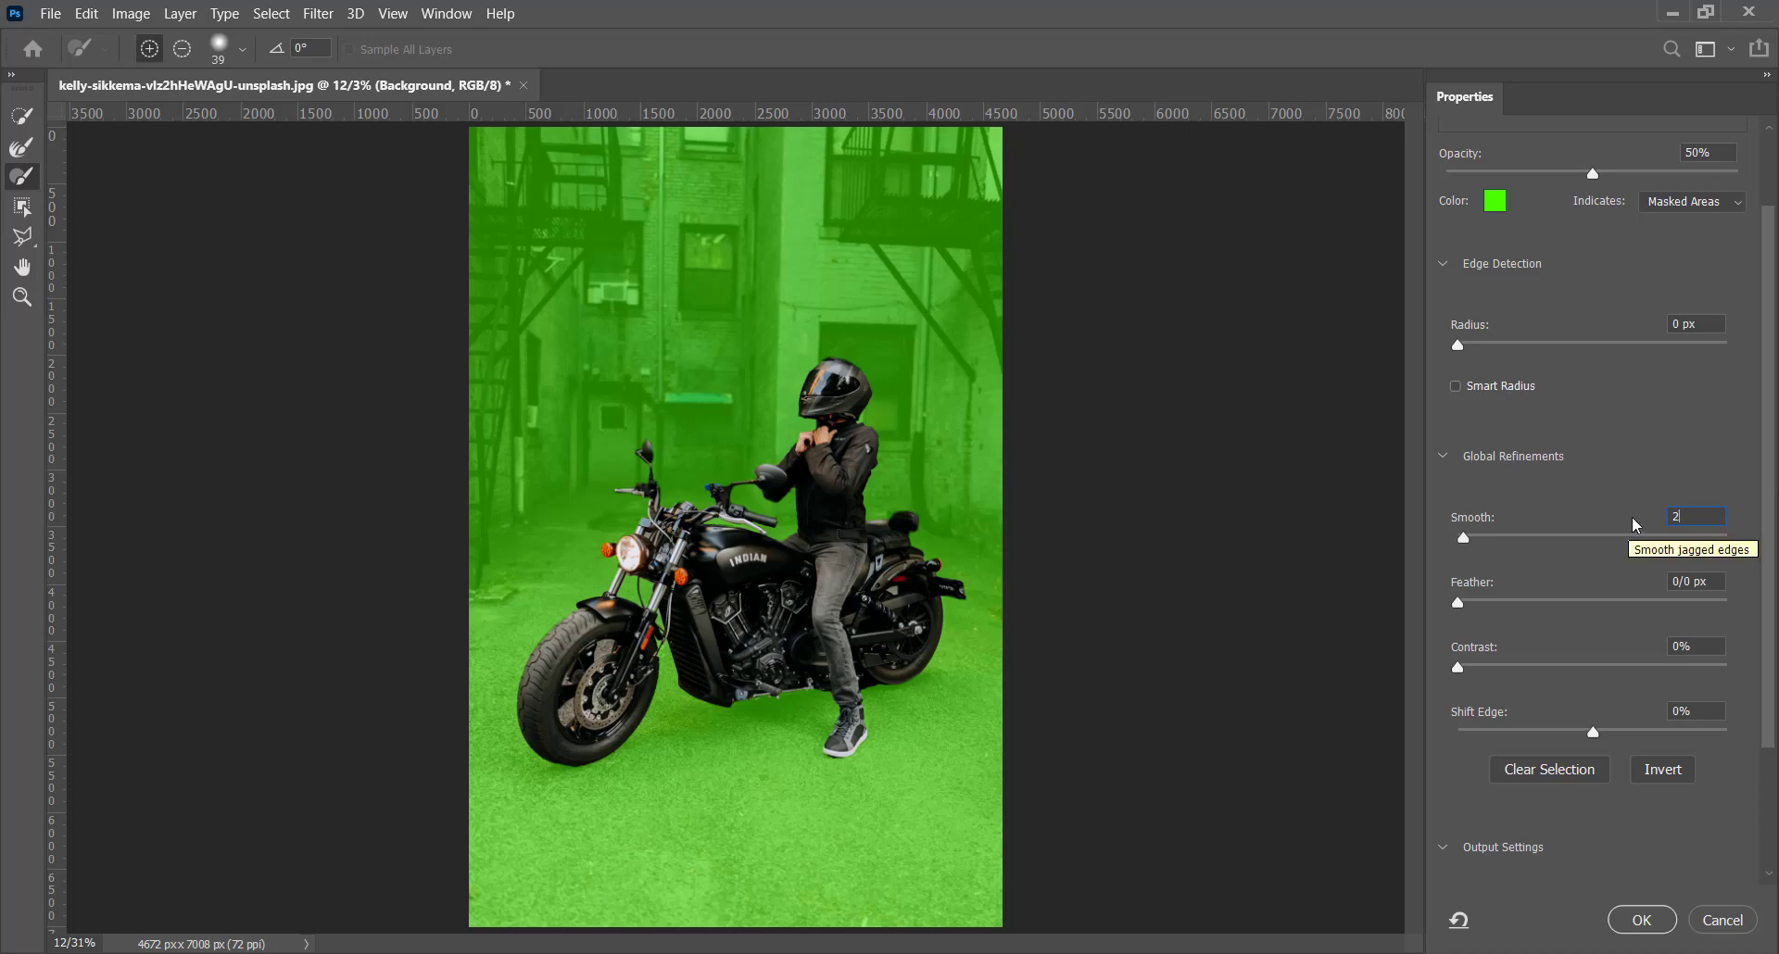
left_click(1687, 586)
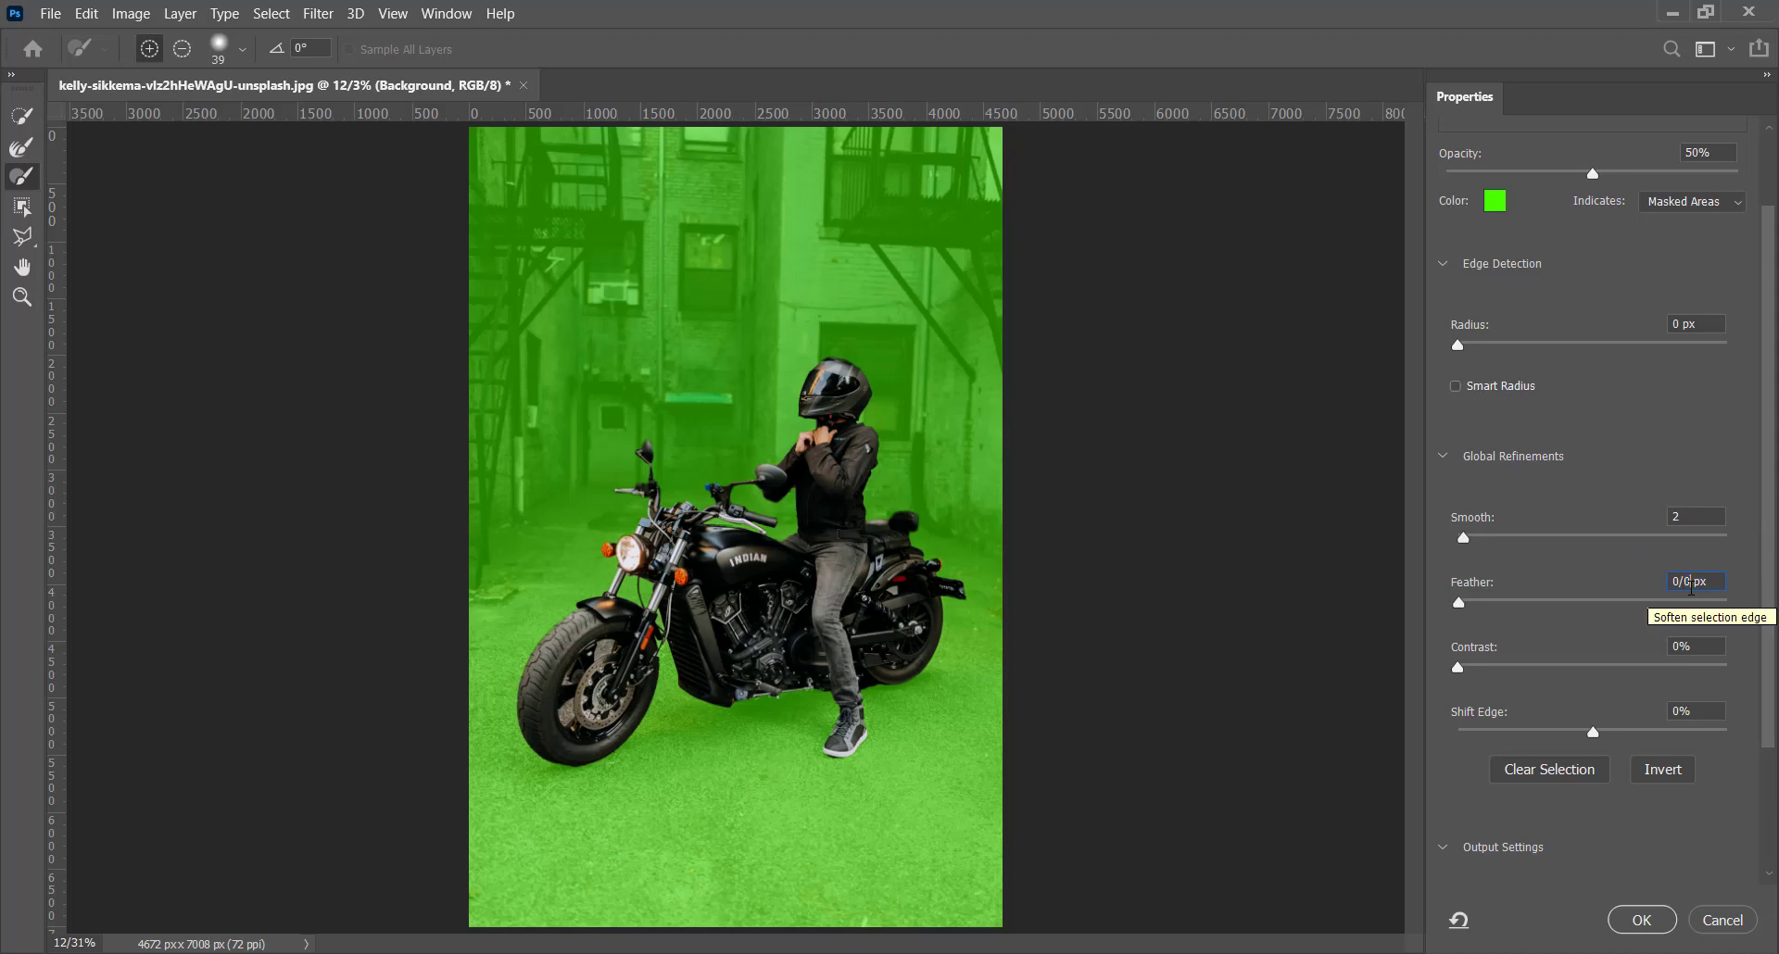
type("5")
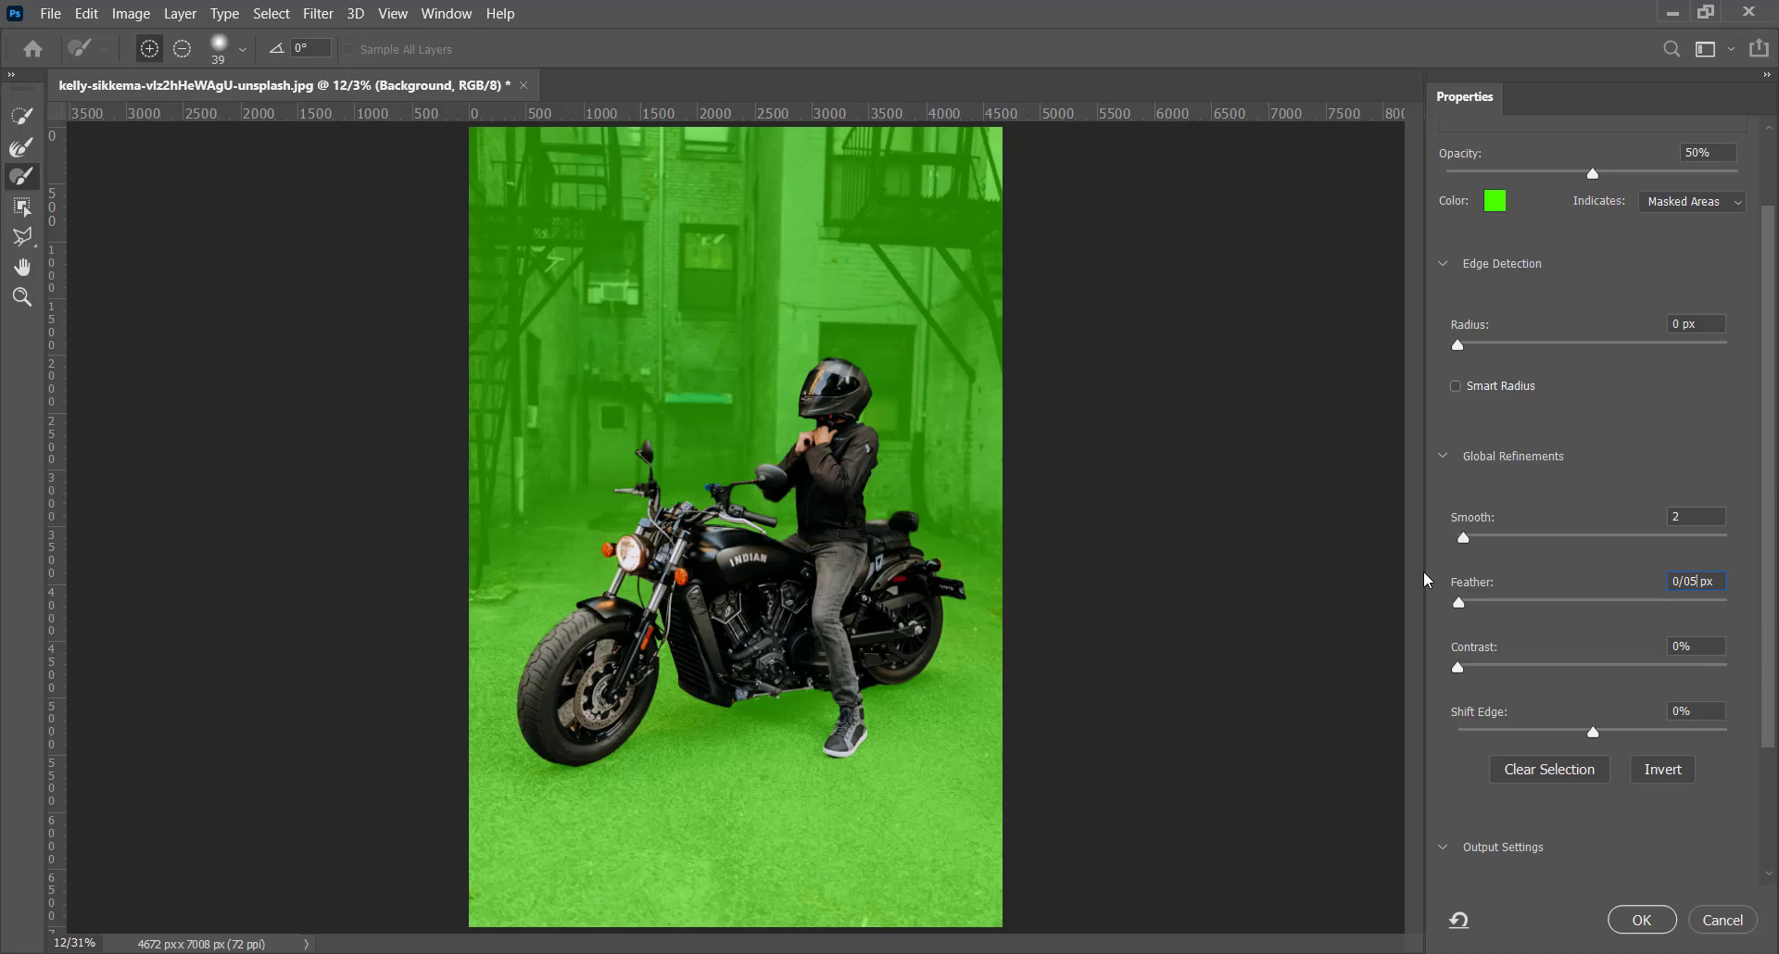
- Enable Decontaminate Colors with a reduced amount and output the selection as a New Layer with Layer Mask
scroll(1531, 665, "down", 3)
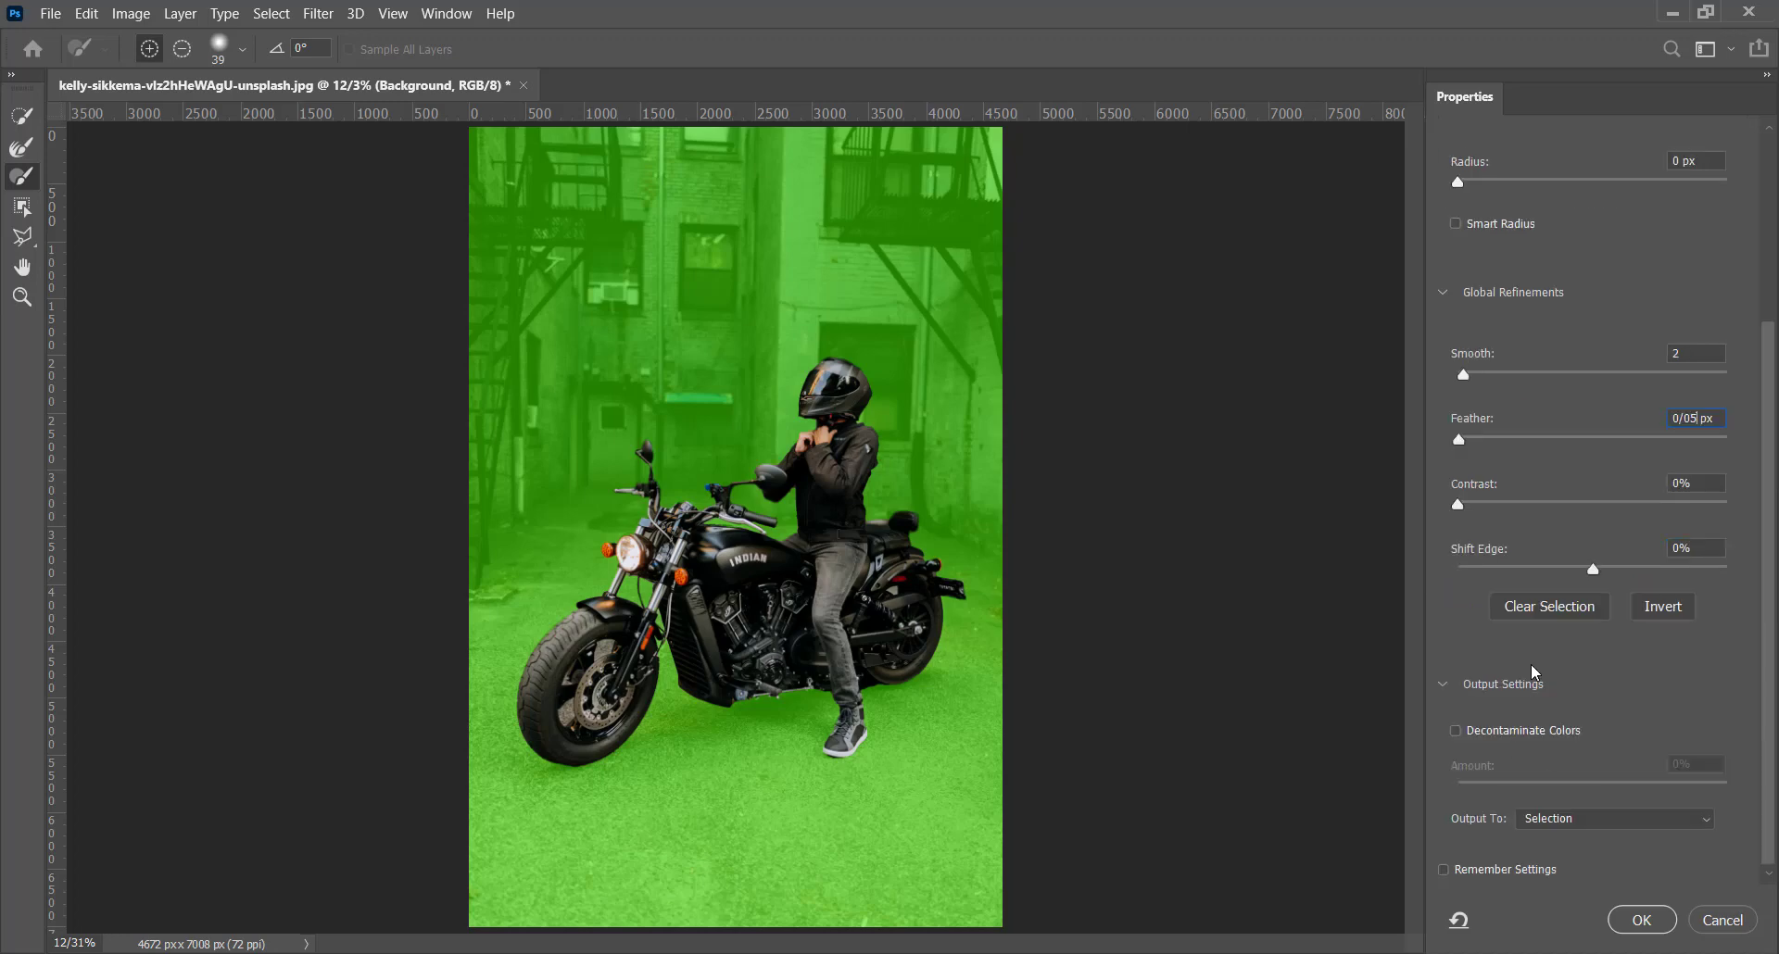
left_click(1505, 732)
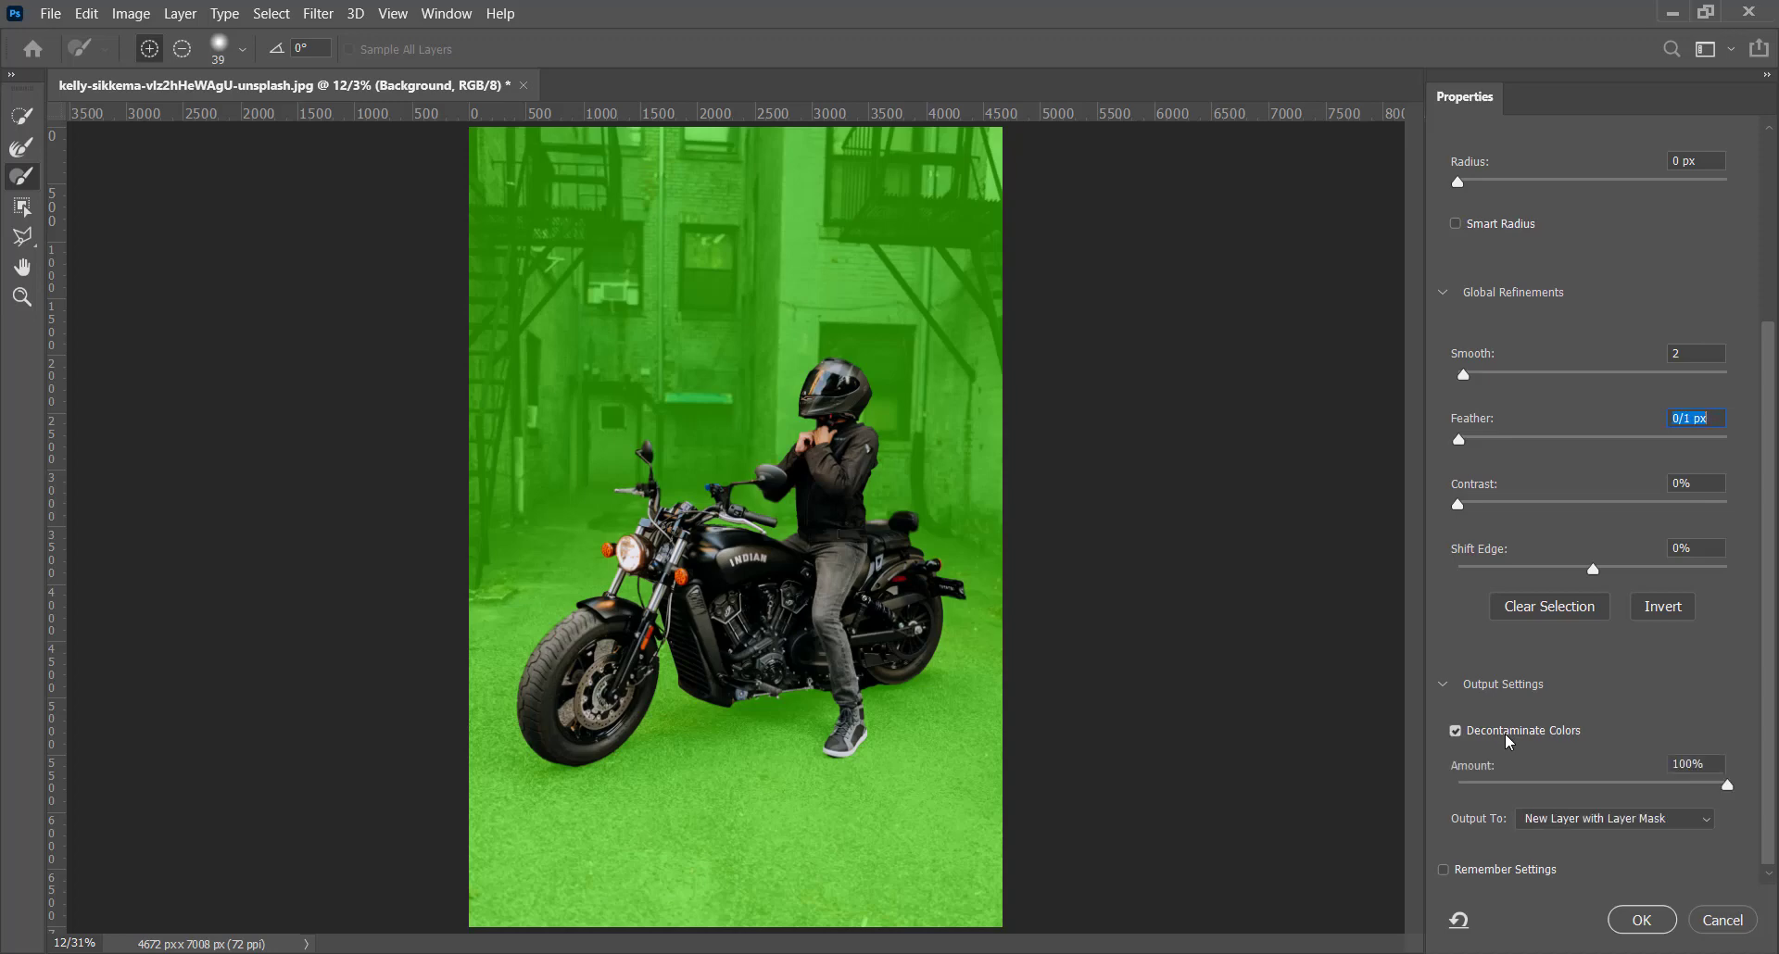
left_click(1589, 785)
left_click(1638, 919)
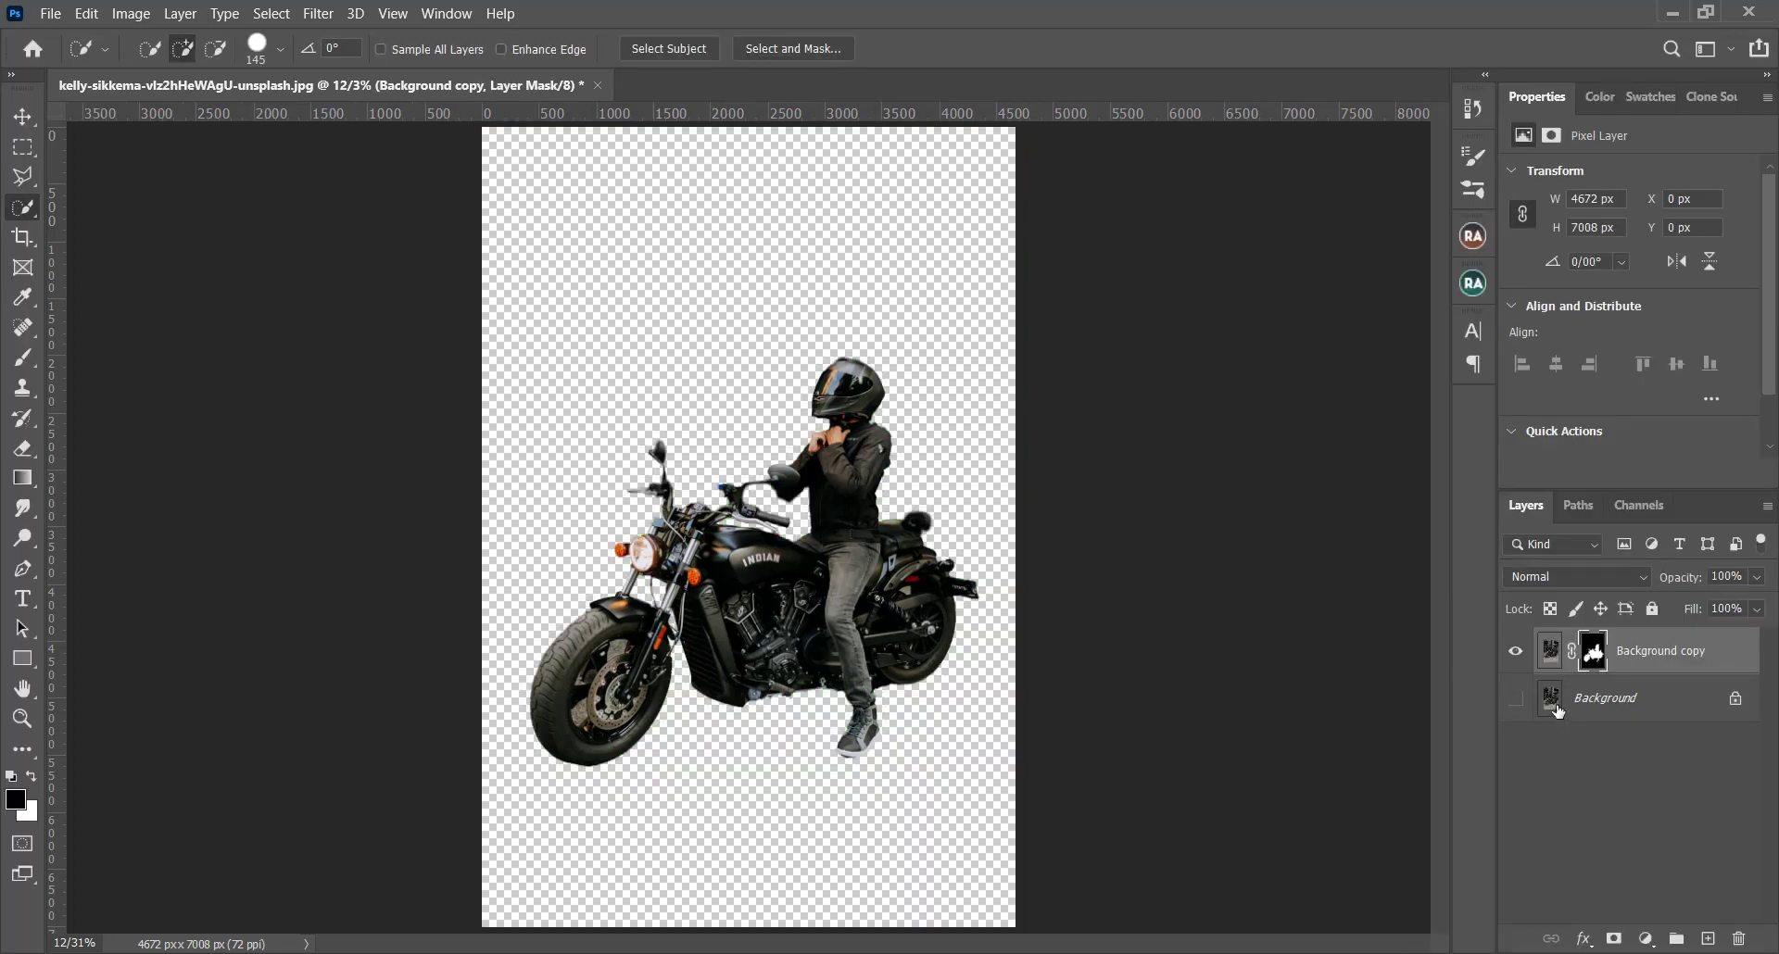
- Make the Background layer visible again and duplicate it
left_click(1556, 709)
left_click(1516, 700)
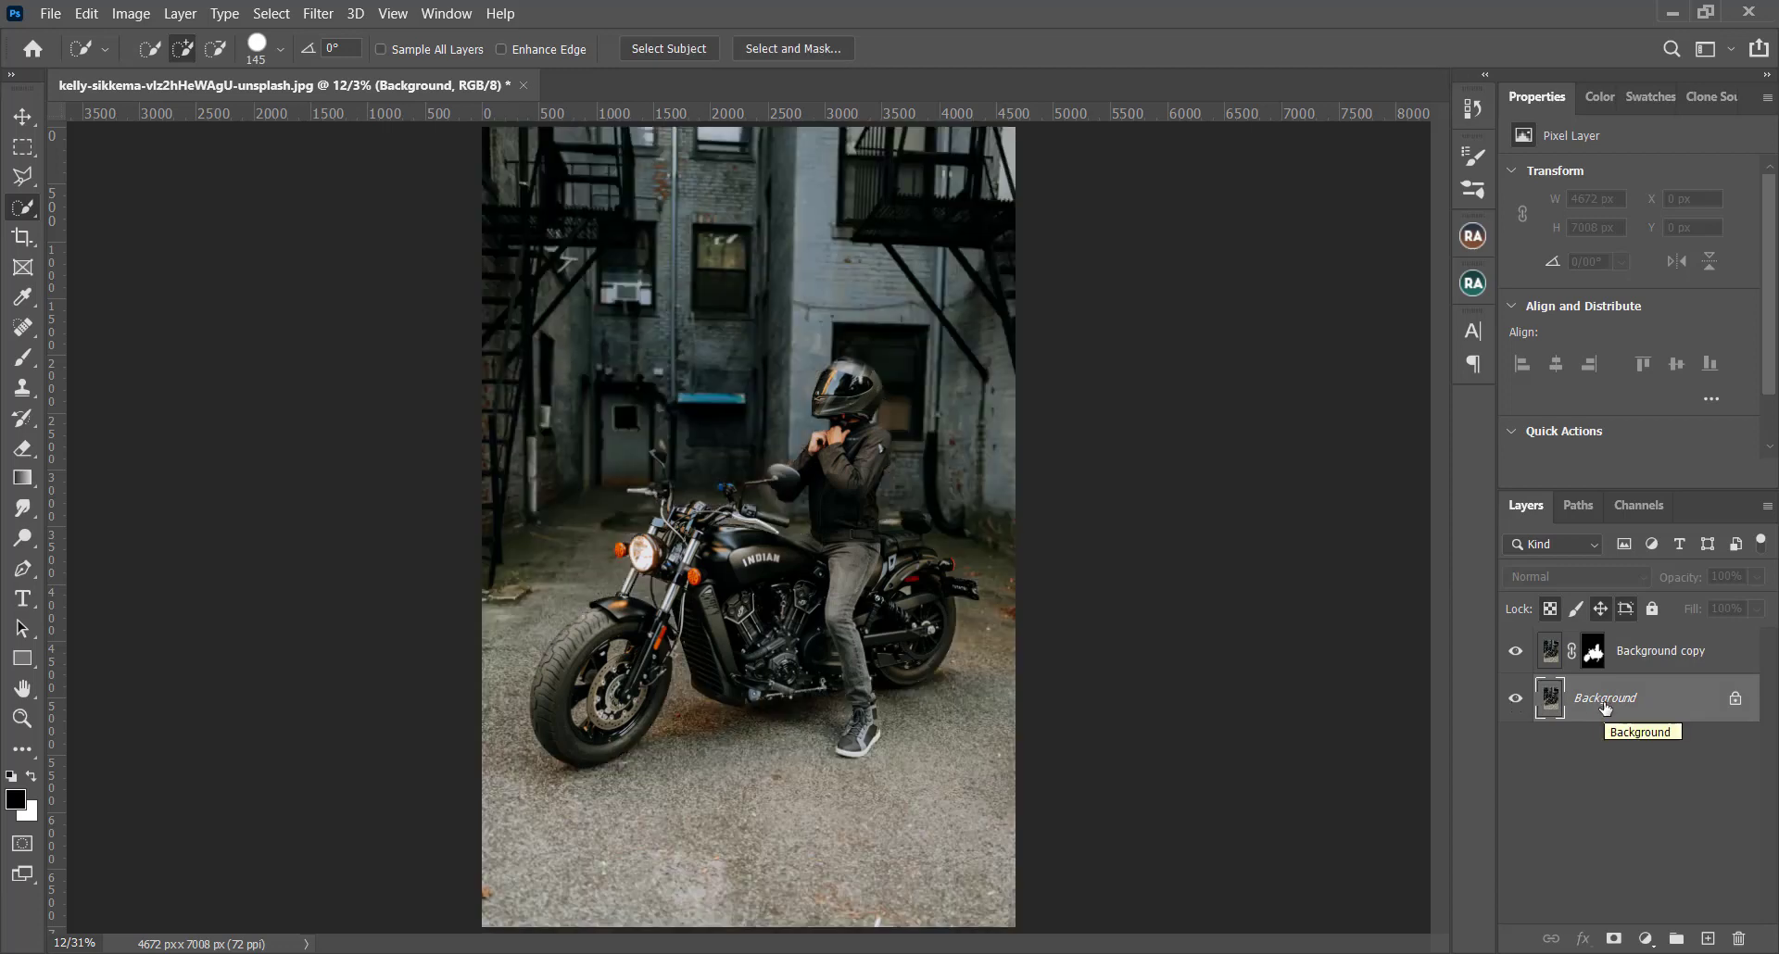
key("ctrl+j")
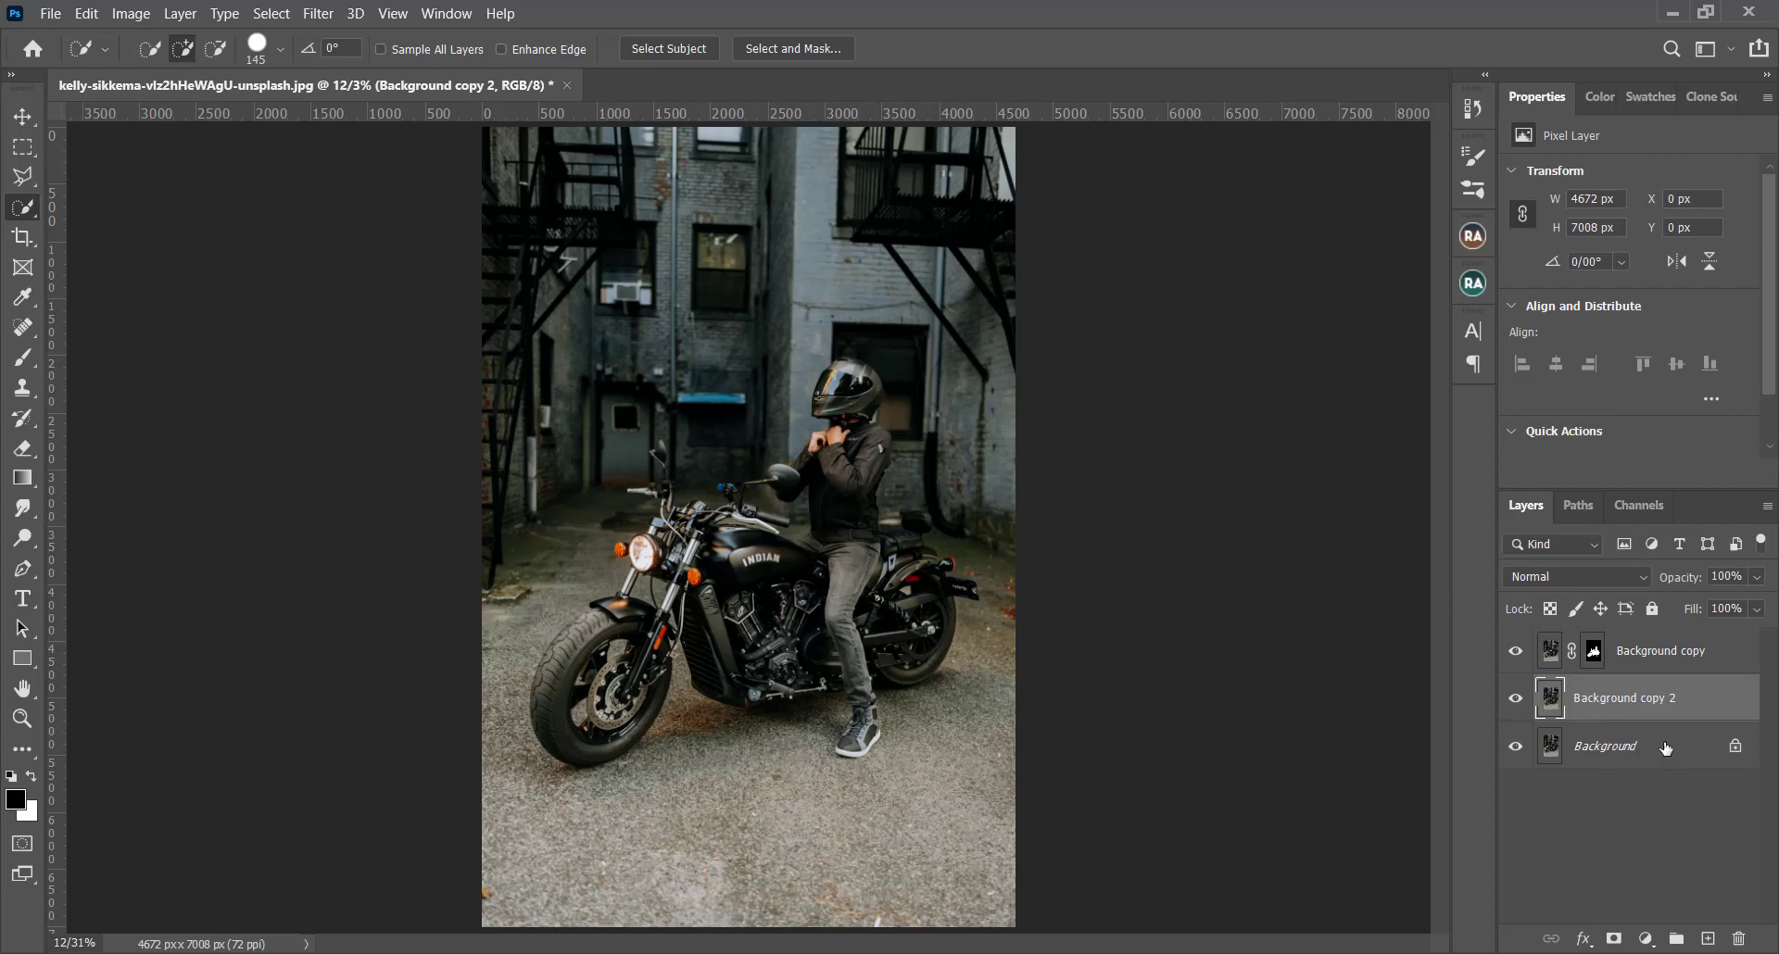
- Add a Color Balance adjustment above the cut-out layer with midtones Cyan–Red +10, Magenta–Green -12 and Yellow–Blue -12, and compare before and after
left_click(1677, 649)
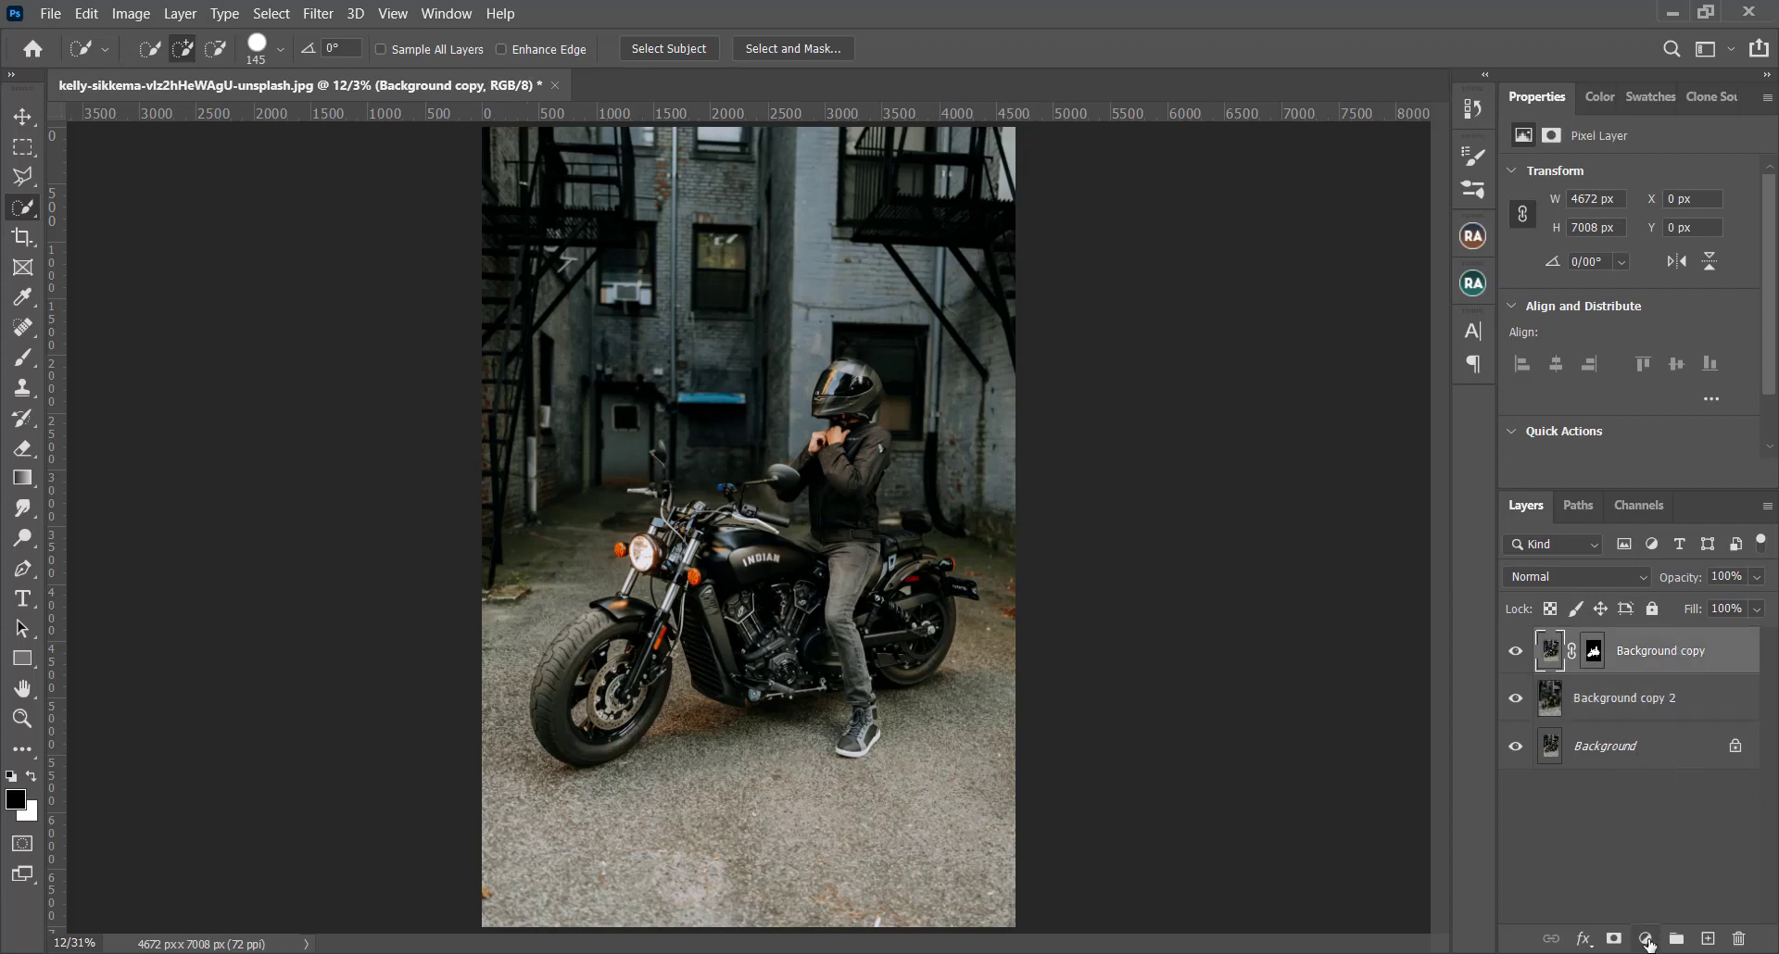
left_click(1649, 937)
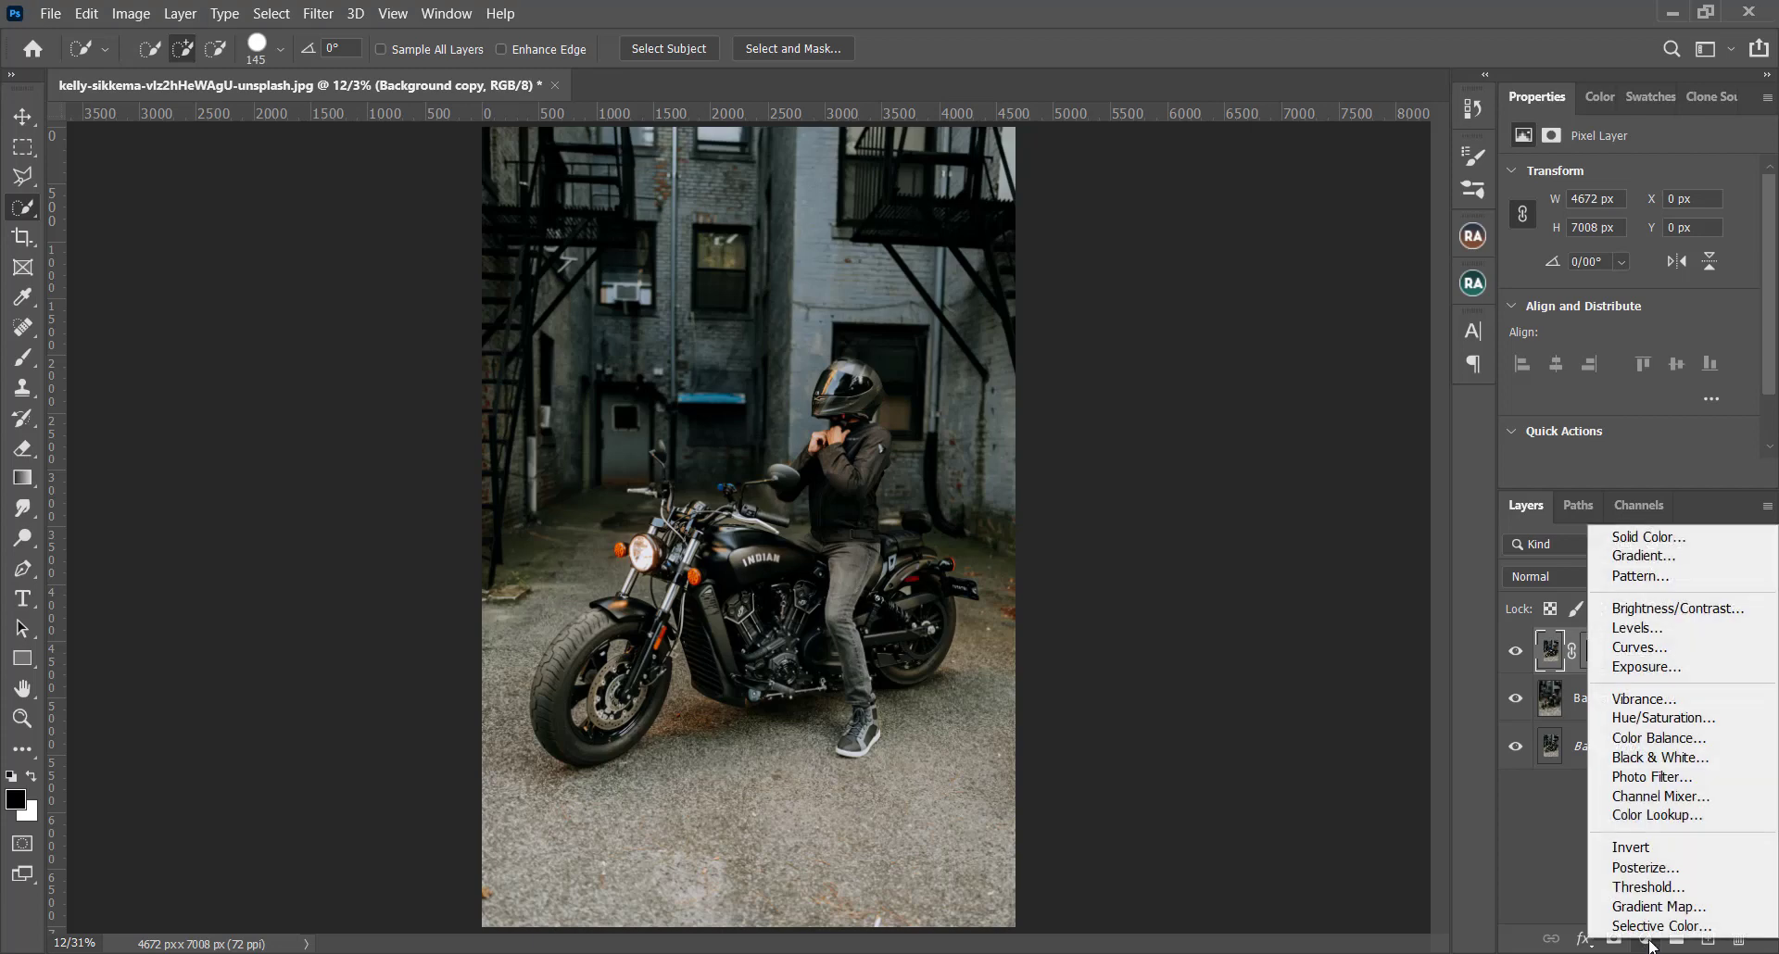
left_click(1671, 745)
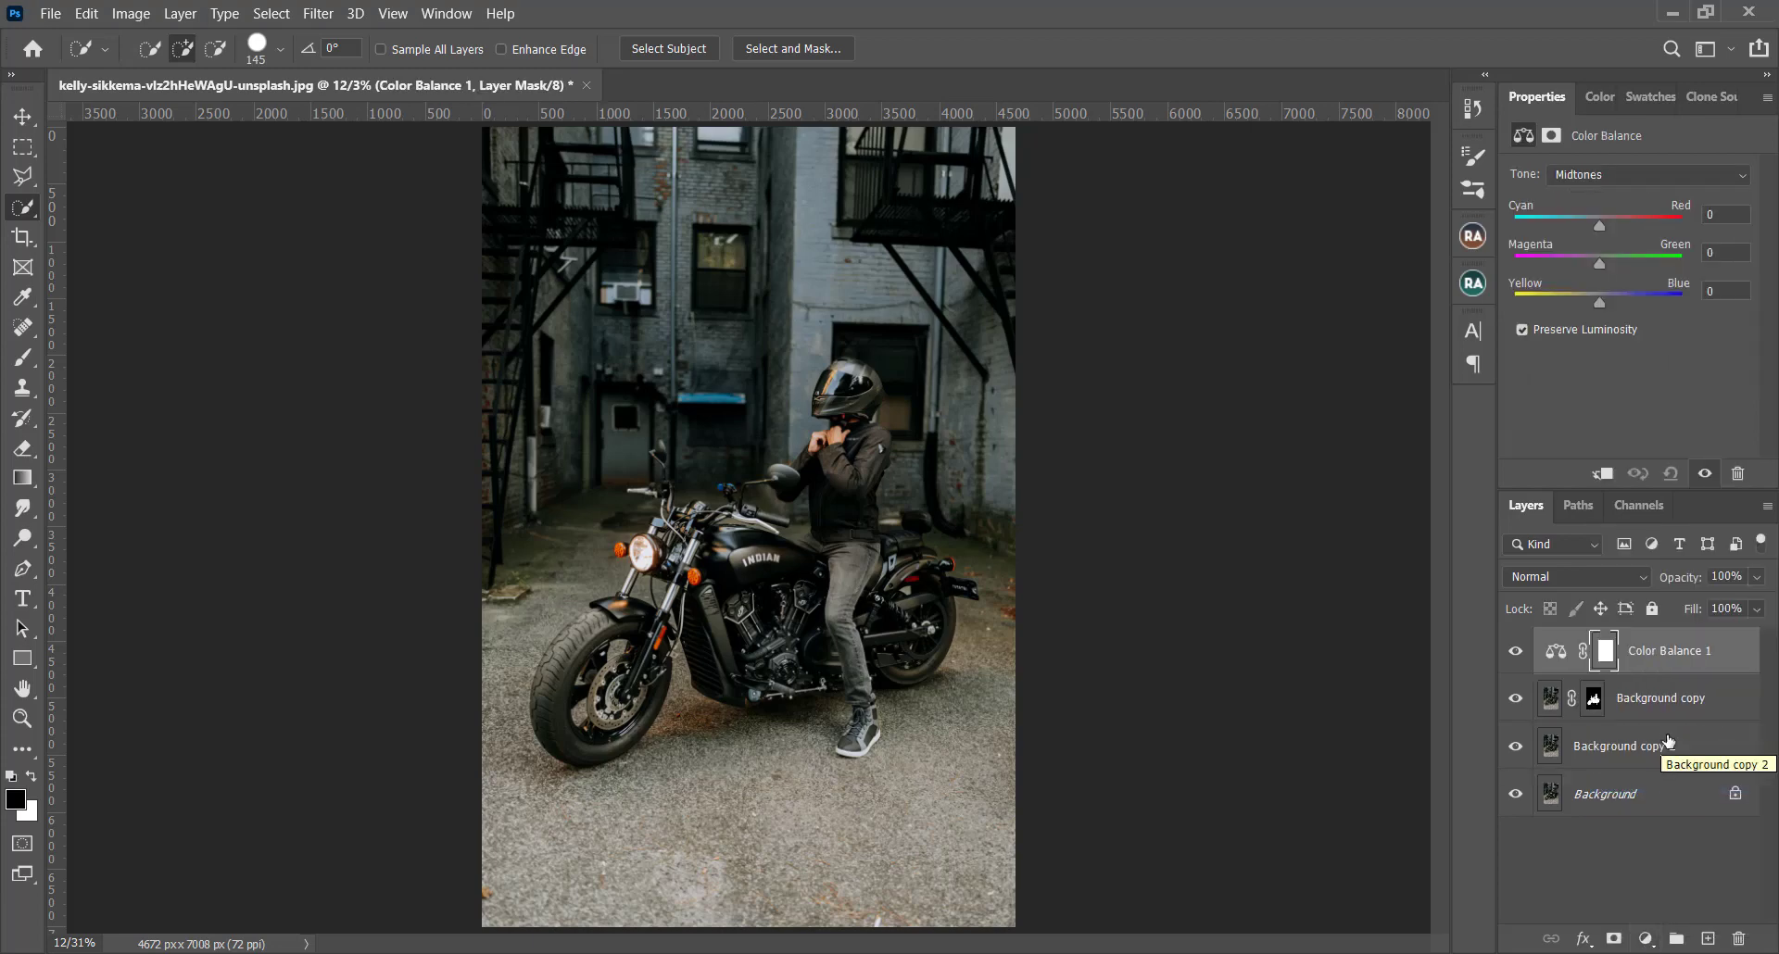
left_click_drag(1598, 224, 1592, 273)
left_click(1593, 263)
left_click_drag(1597, 302, 1589, 306)
left_click(1512, 654)
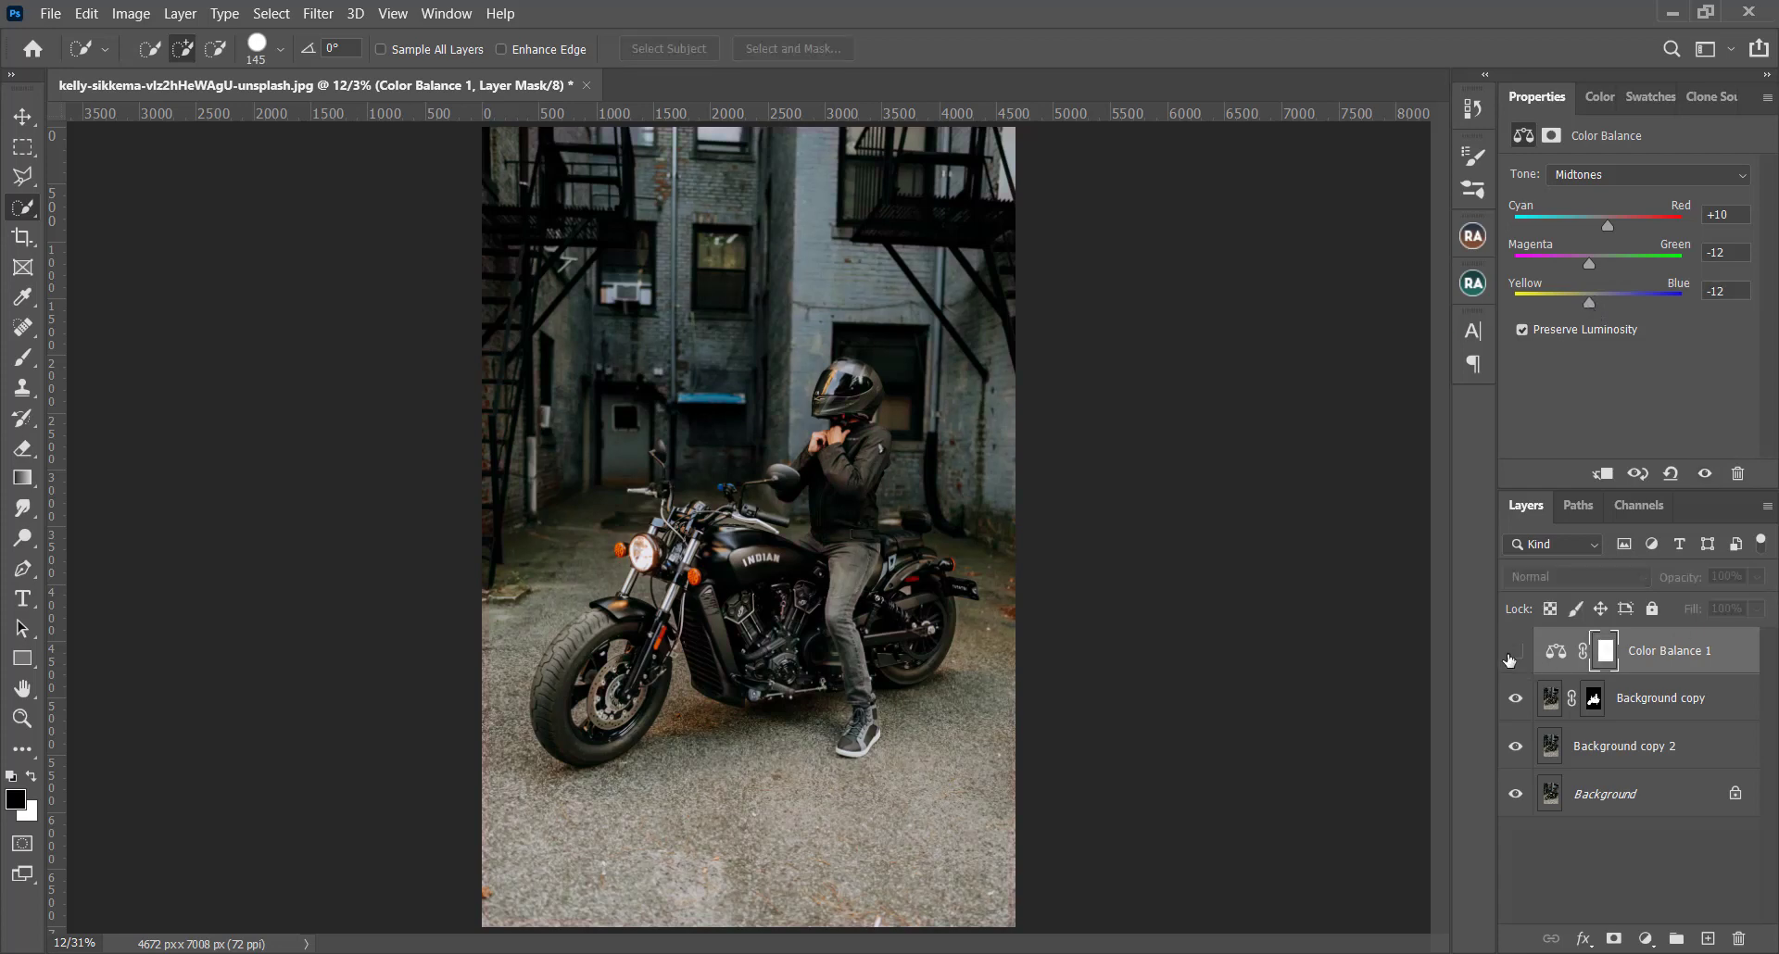
left_click(1511, 656)
- Add a Channel Mixer adjustment on top and, for the Blue output channel, set Blue to 0% and Green to 100%
left_click(1646, 940)
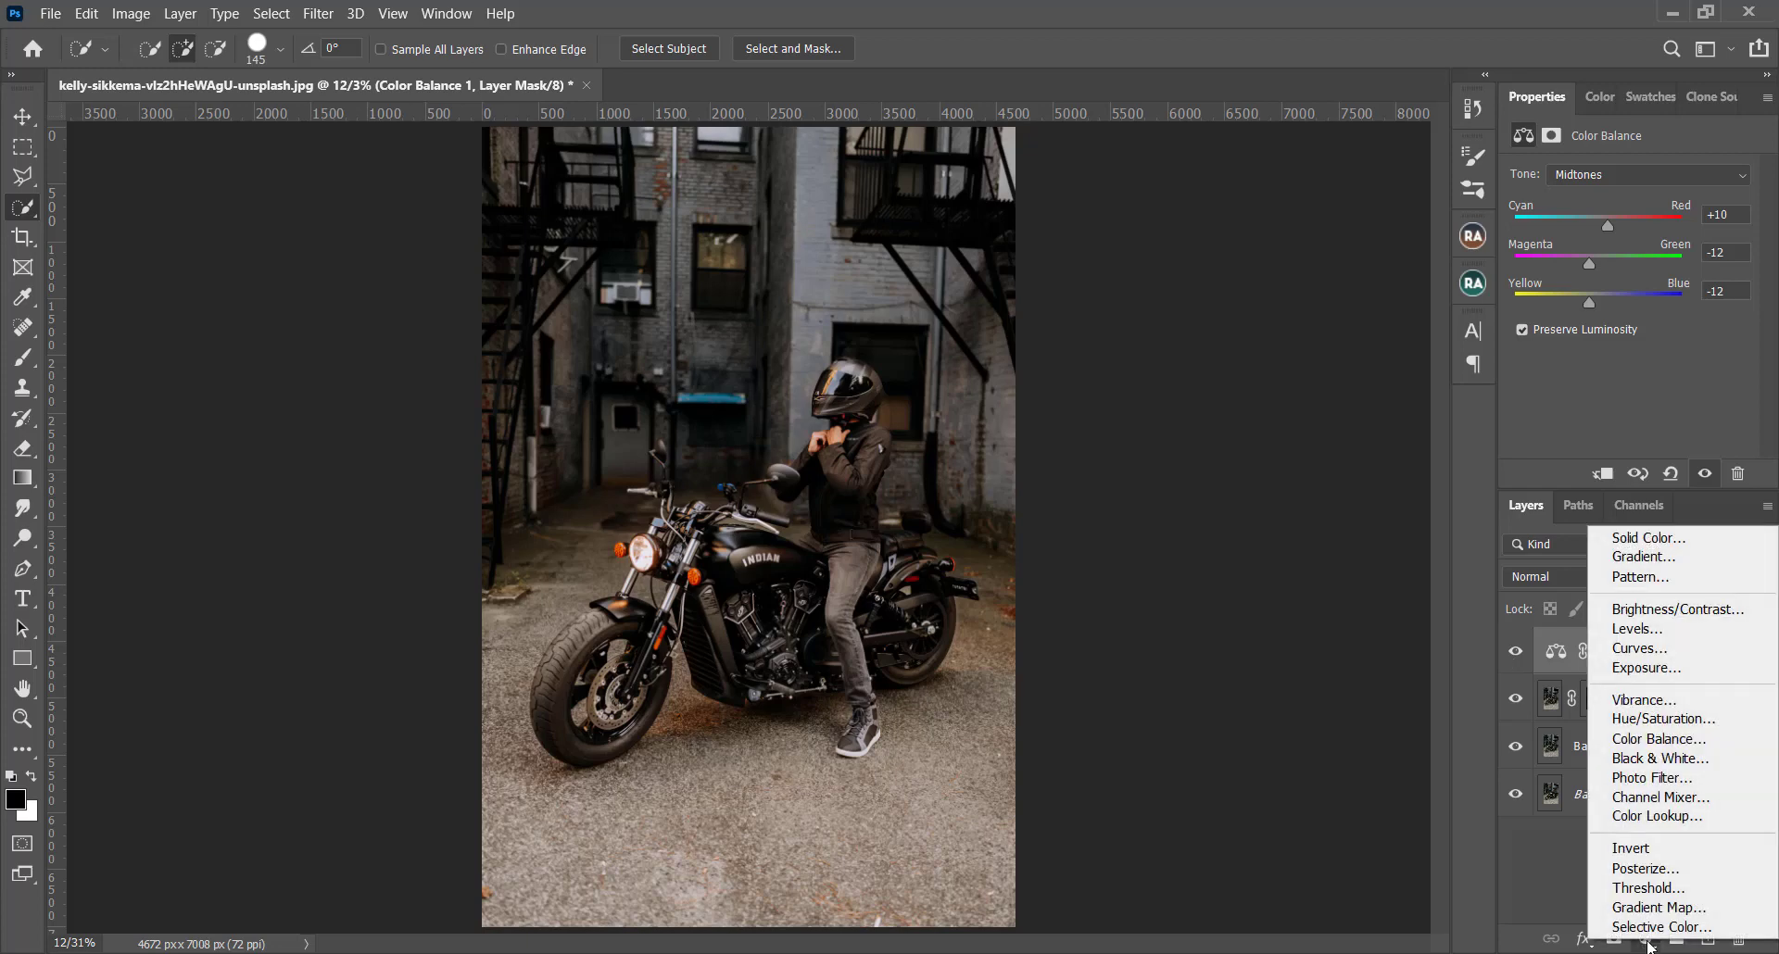
left_click(1664, 799)
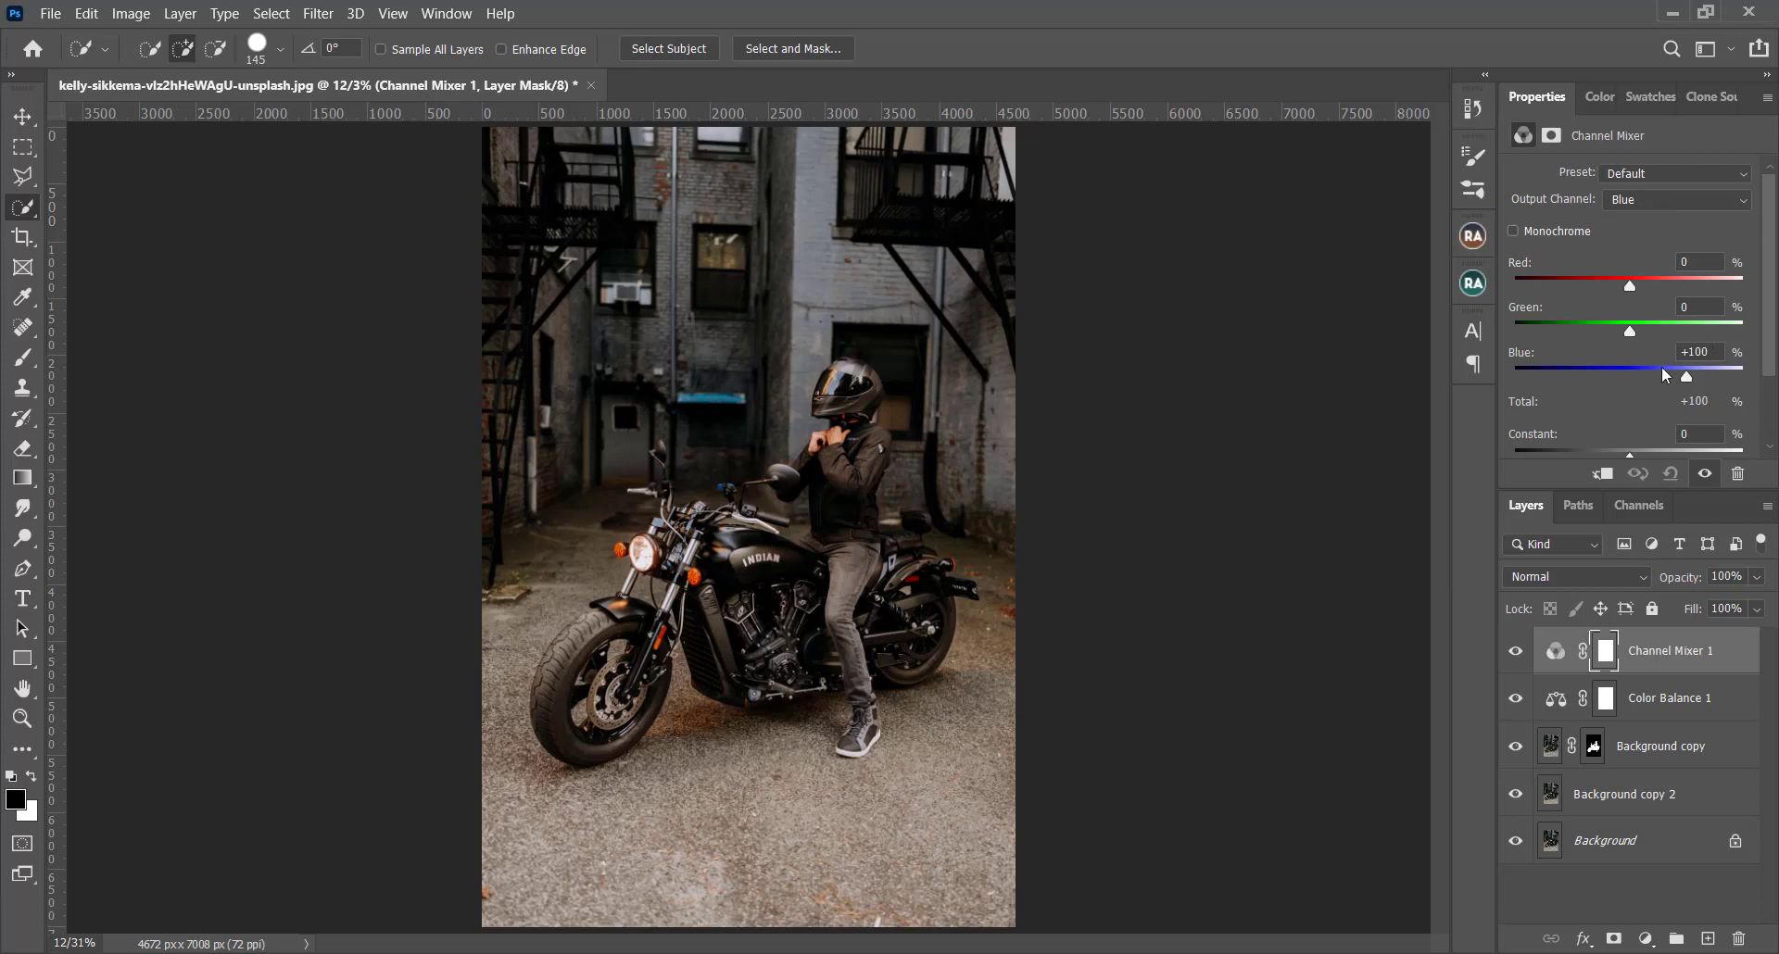
left_click(1714, 351)
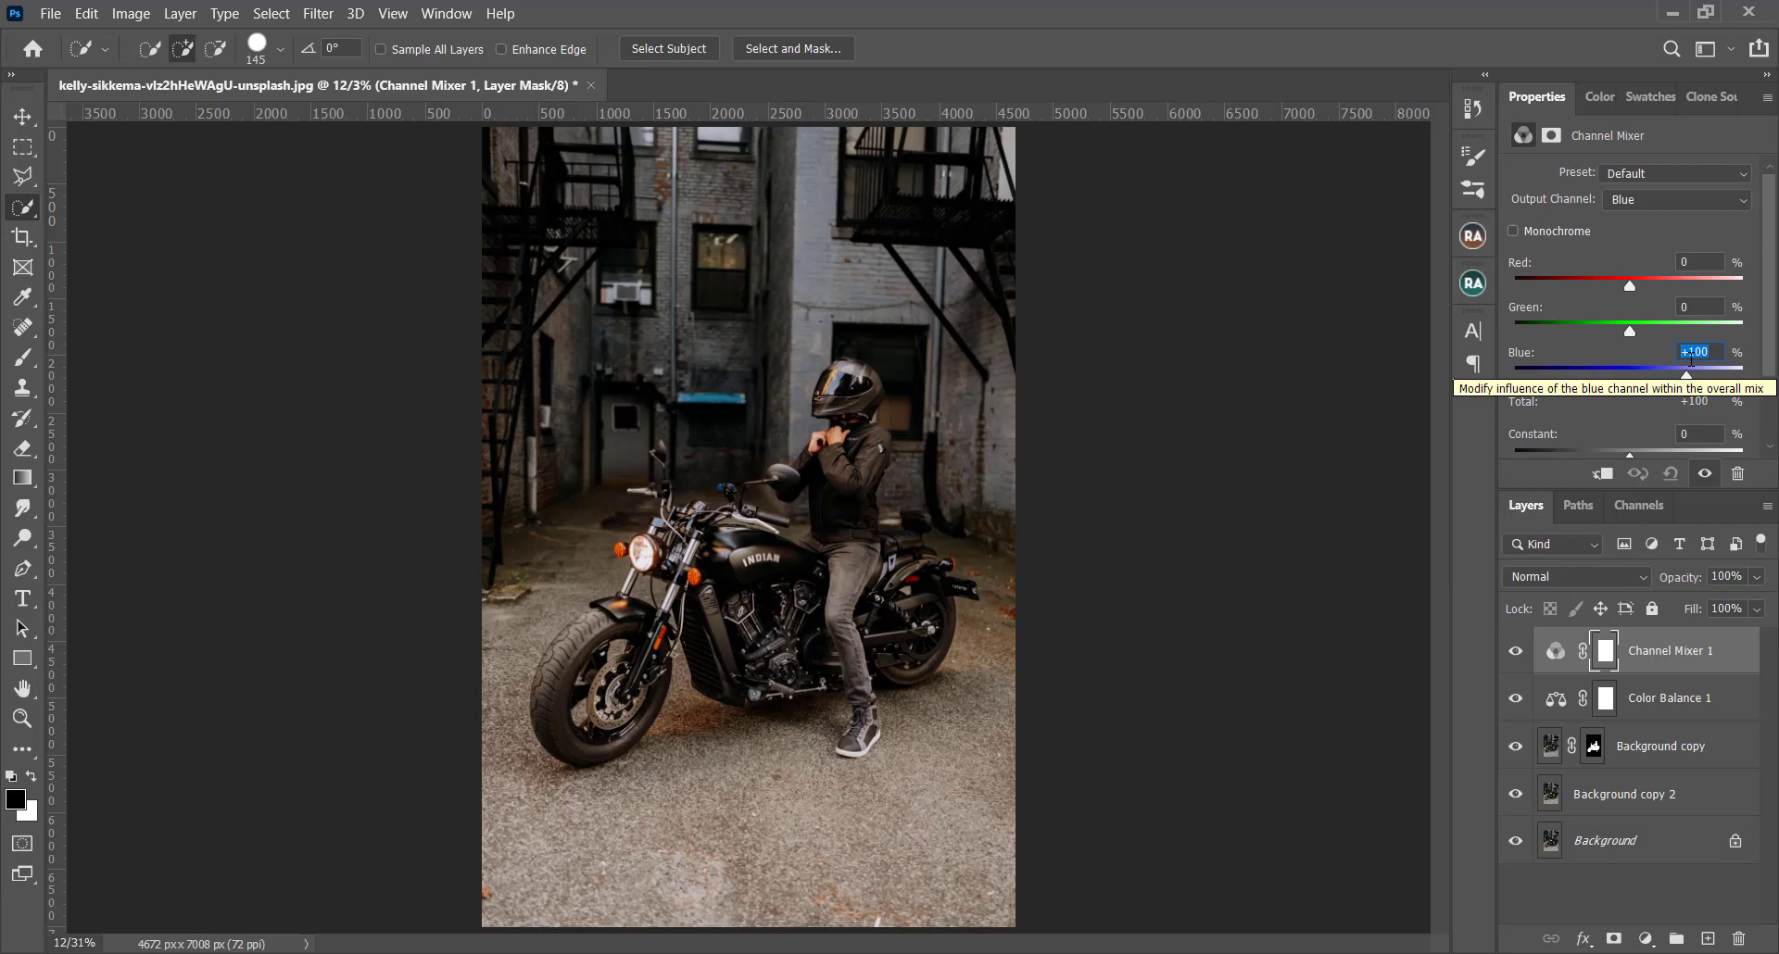
type("0")
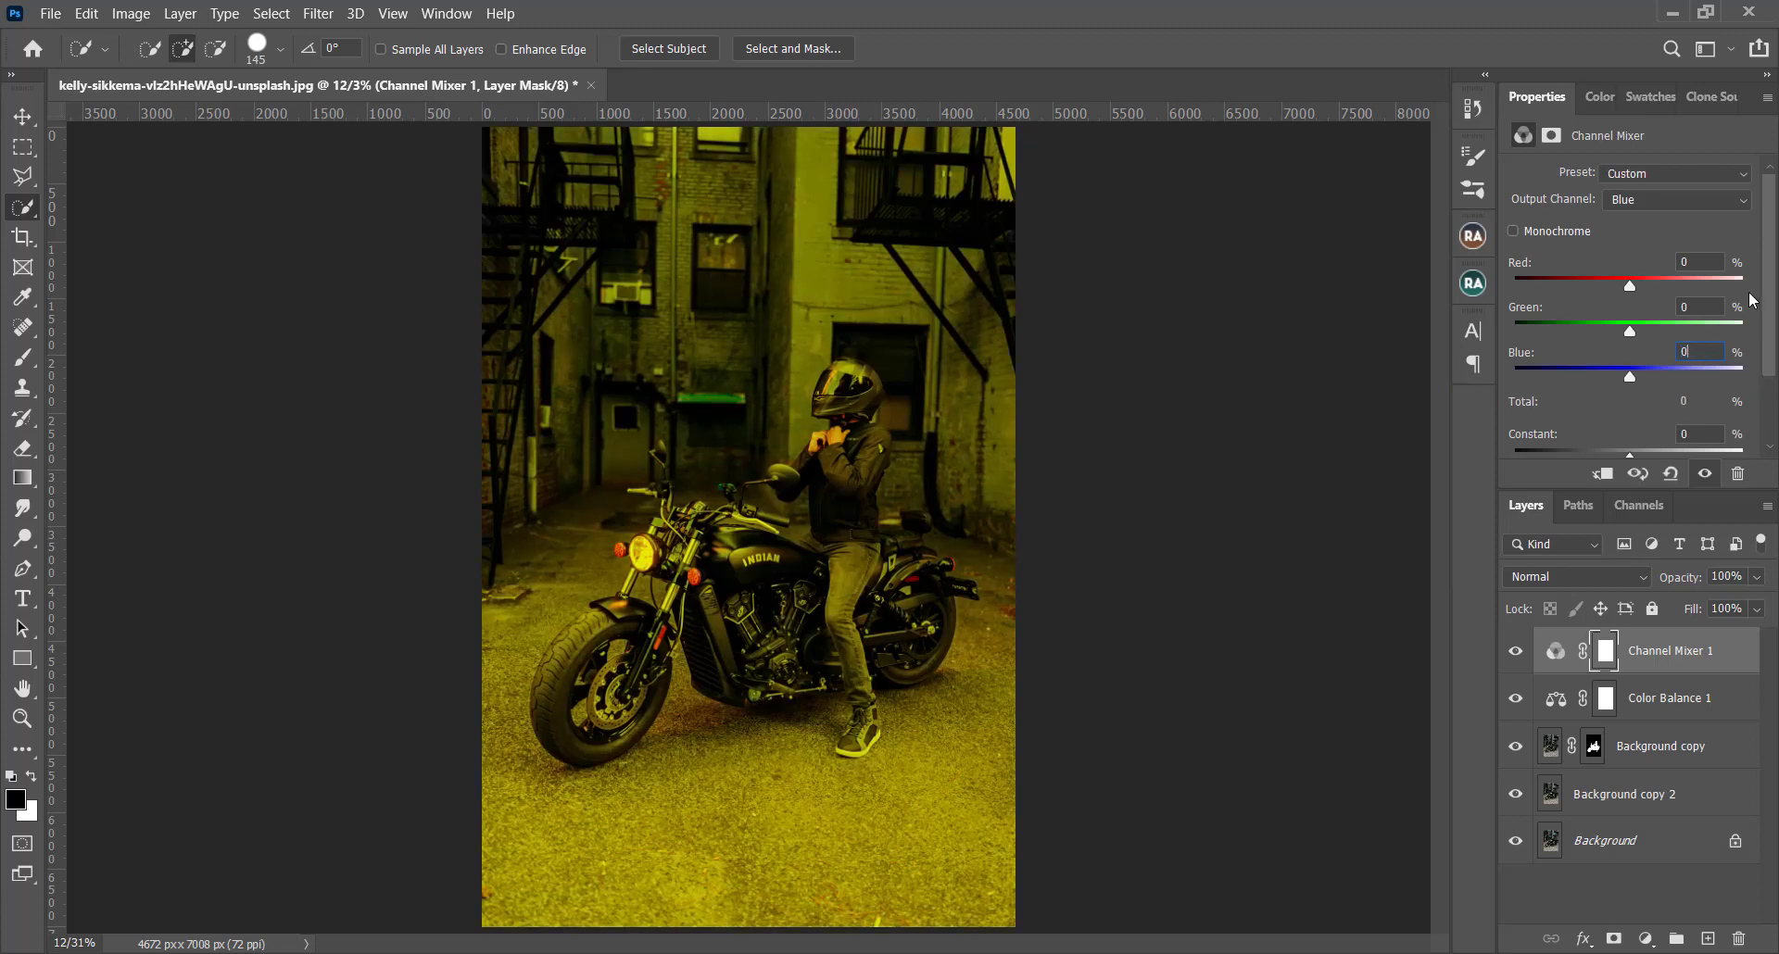
left_click(1685, 307)
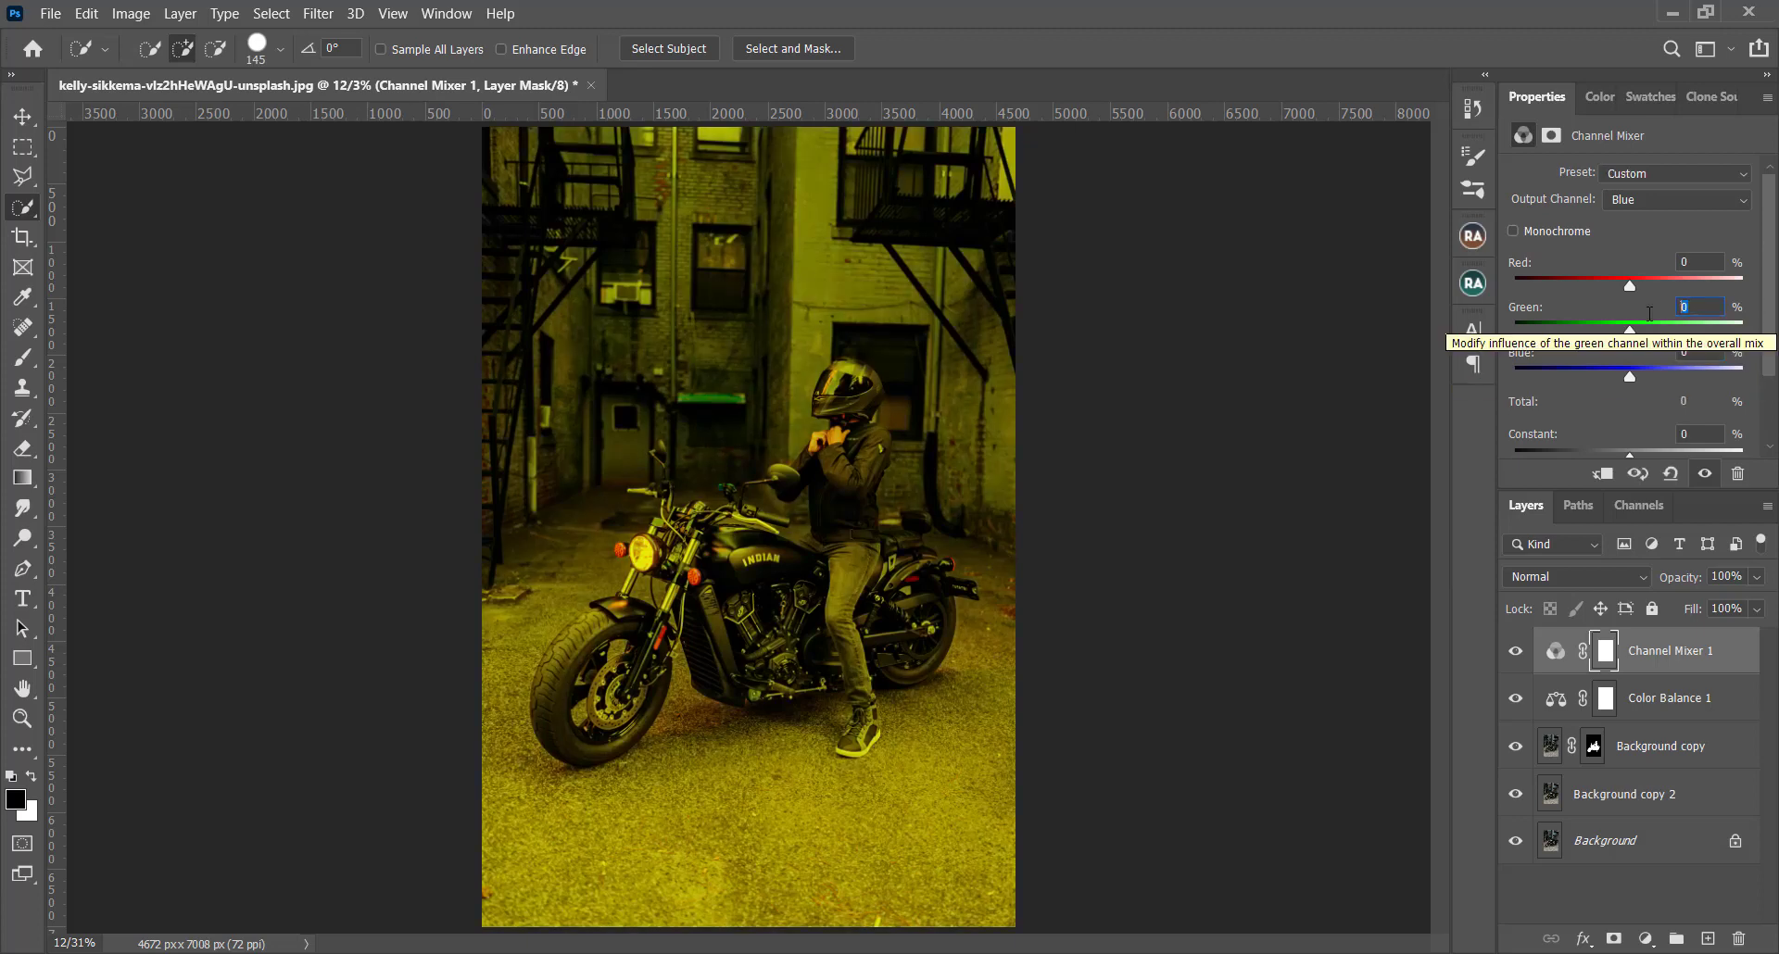
type("100")
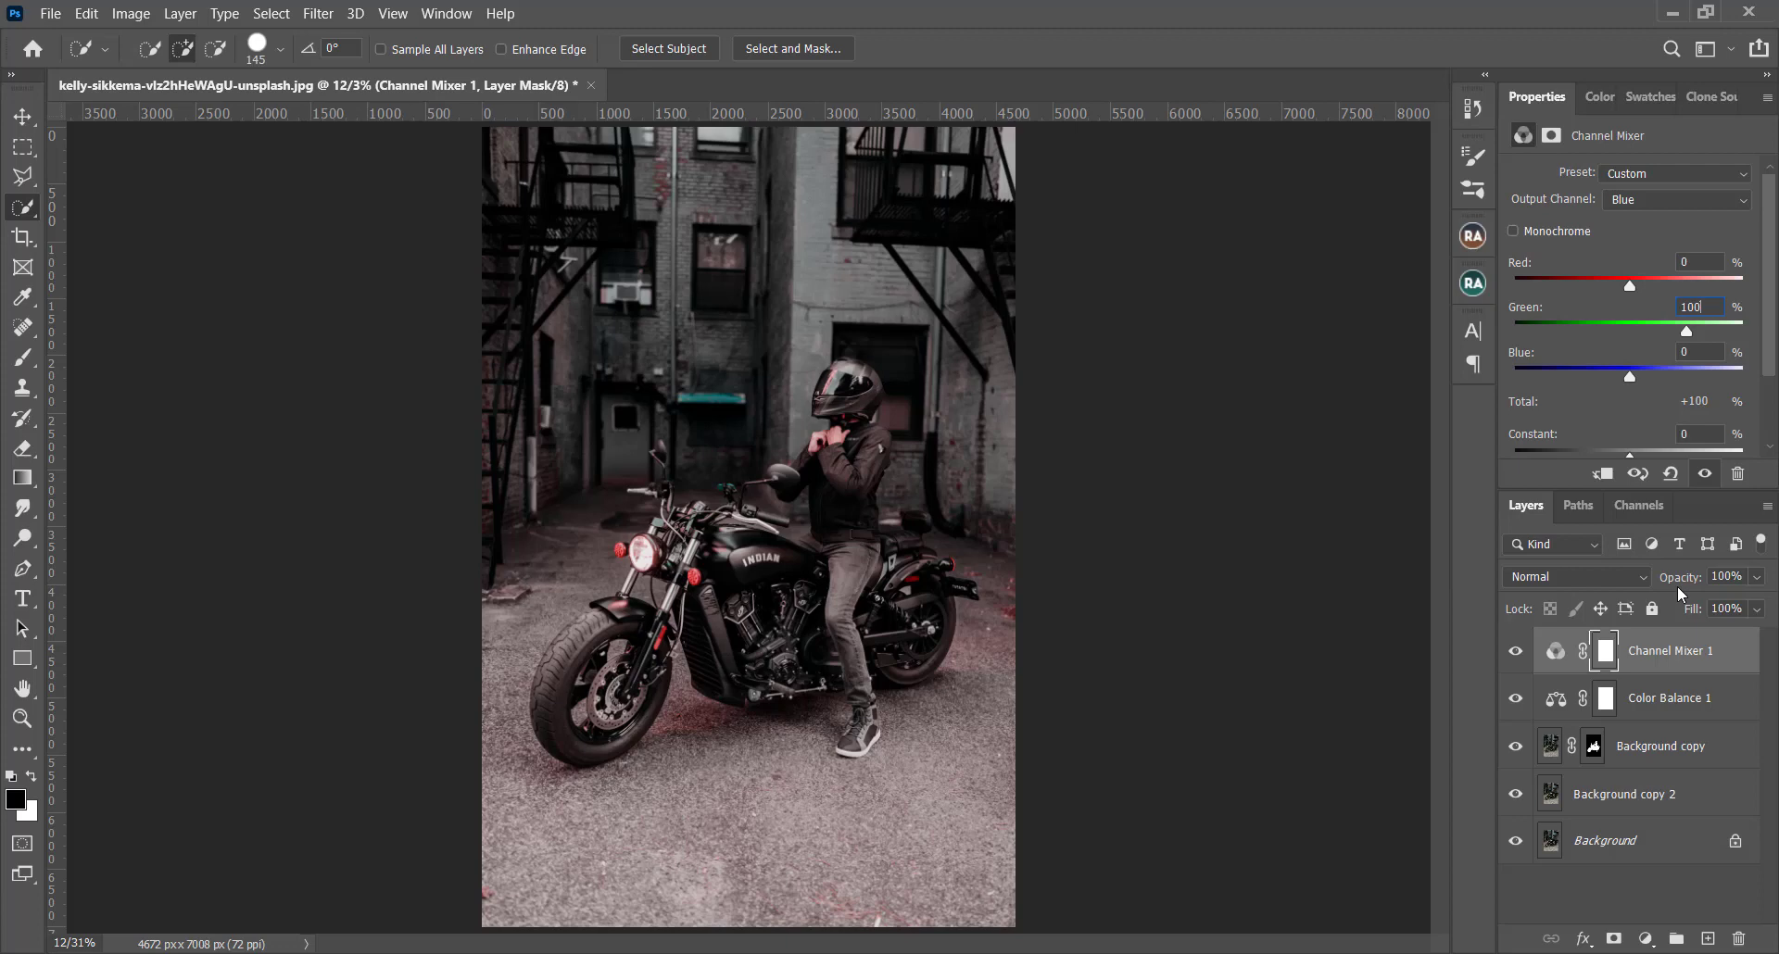
- Set the Channel Mixer layer's opacity to 50%
left_click_drag(1681, 593, 1640, 592)
type("50")
key("Return")
- Add a black-filled layer on top and render a 50-300mm Zoom lens flare on it with slightly raised brightness
left_click(1708, 938)
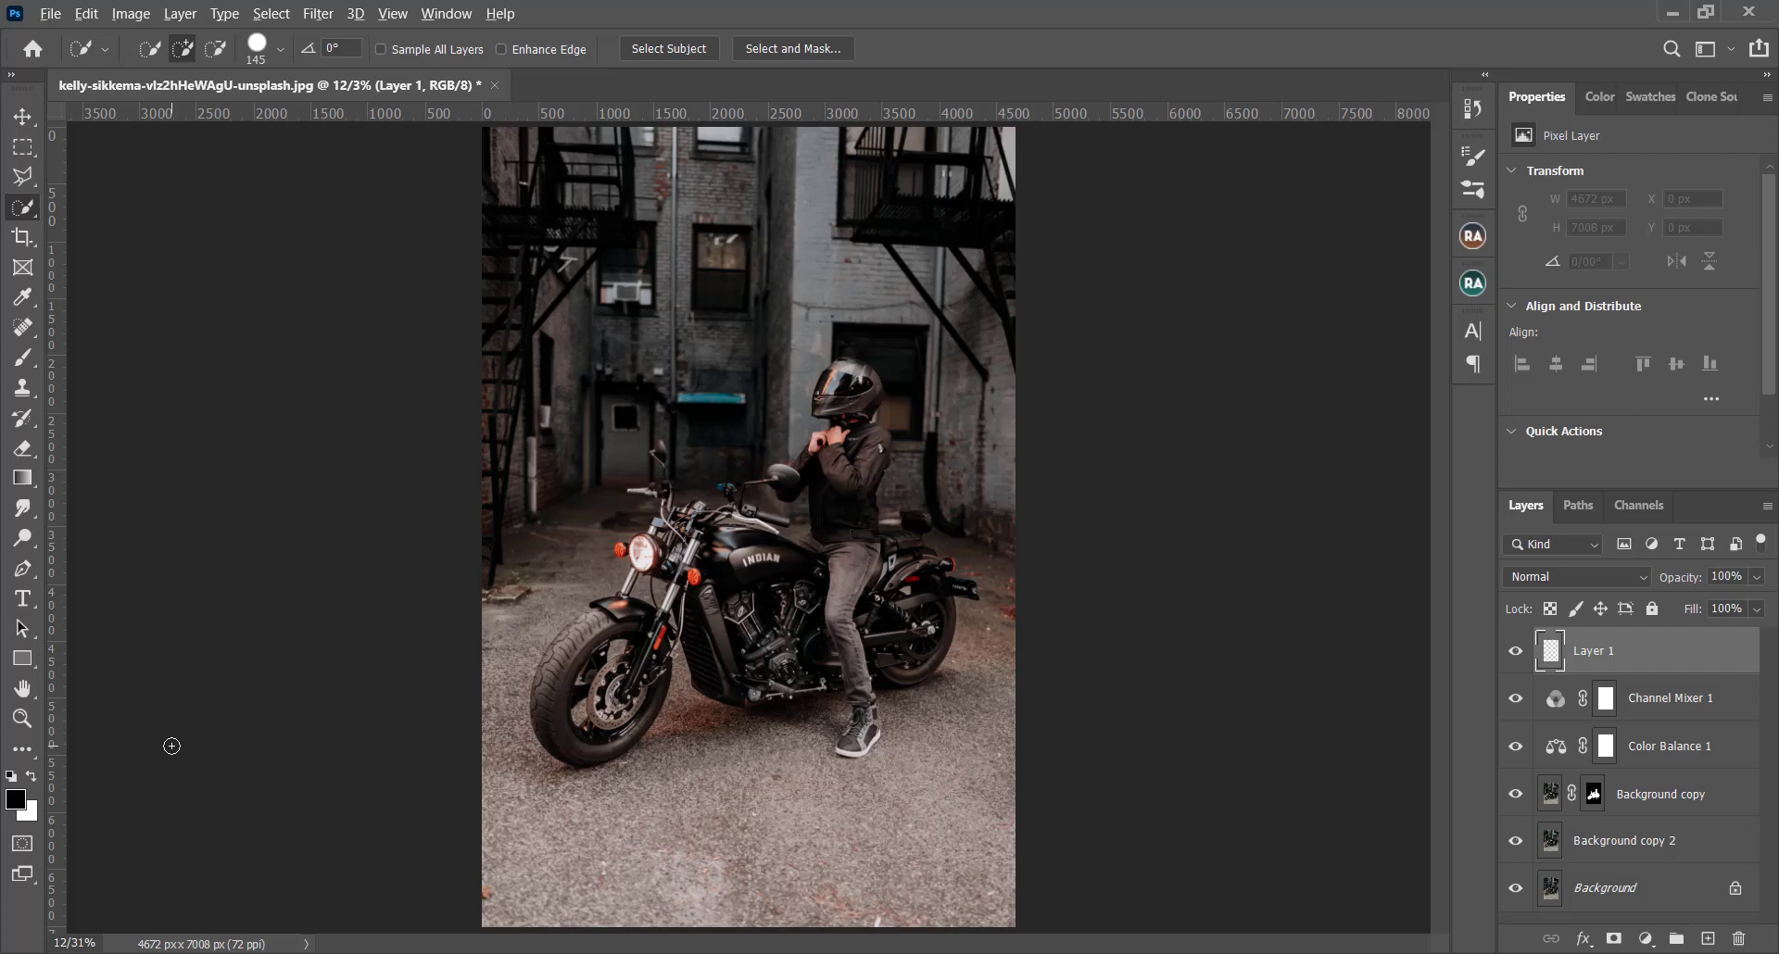
key("alt+BackSpace")
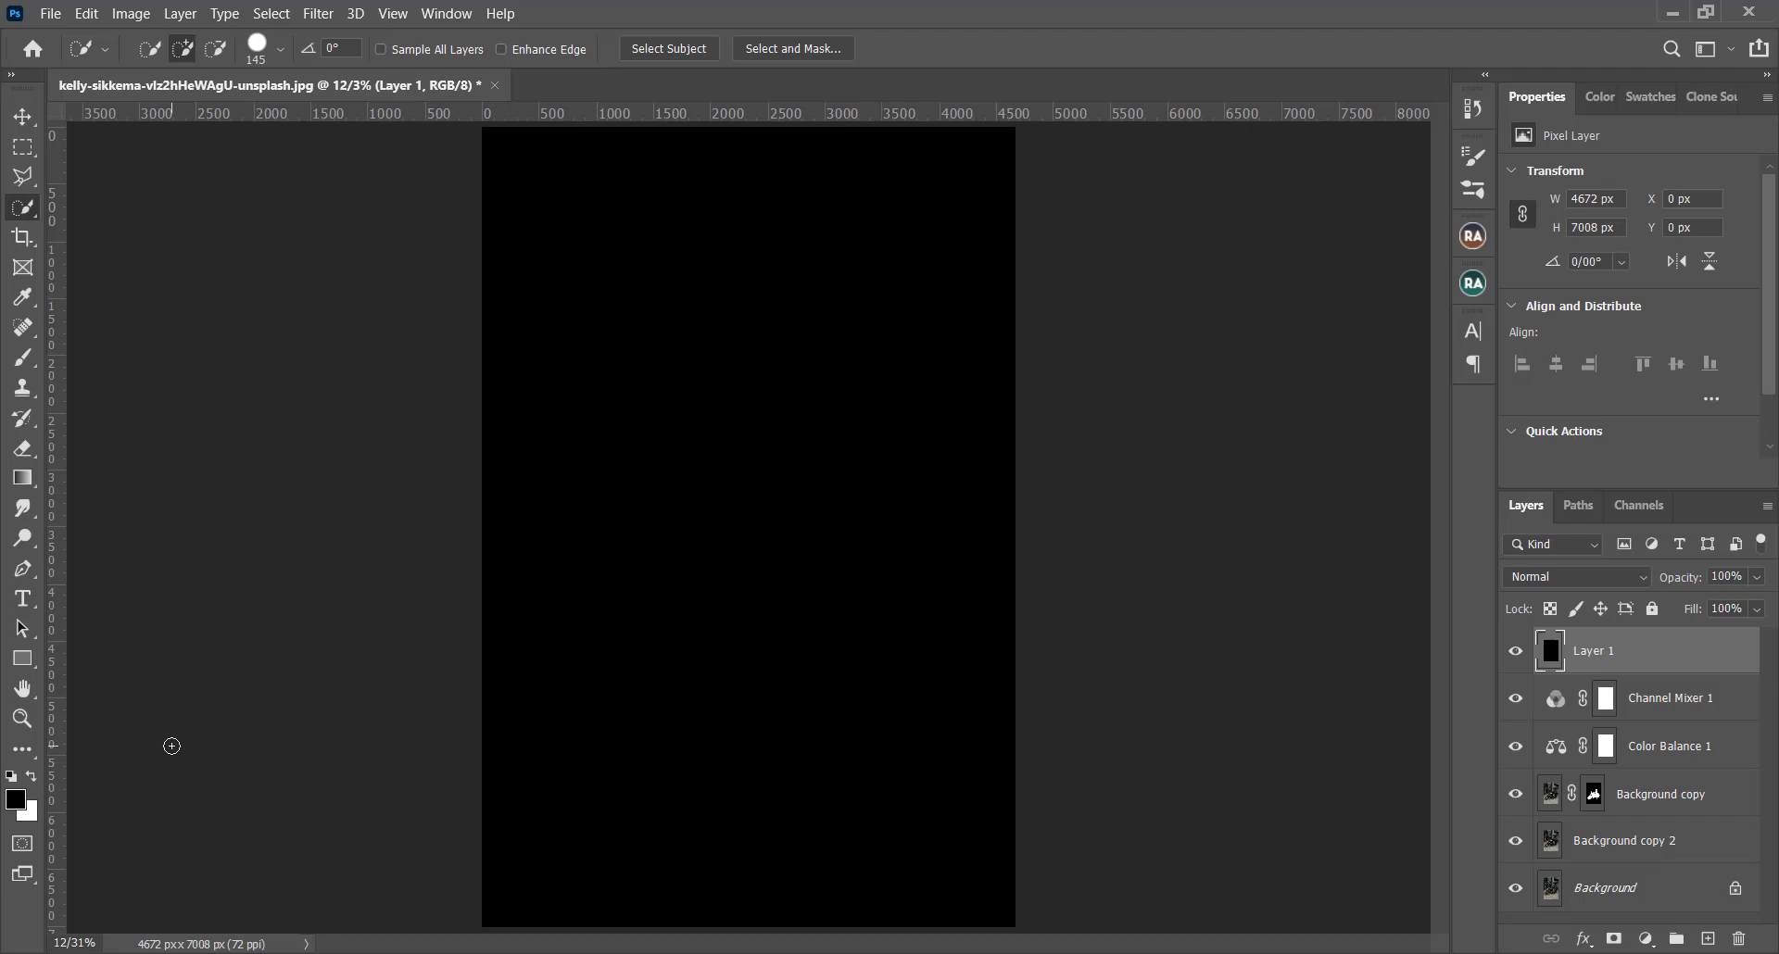
left_click(306, 15)
mouse_move(382, 369)
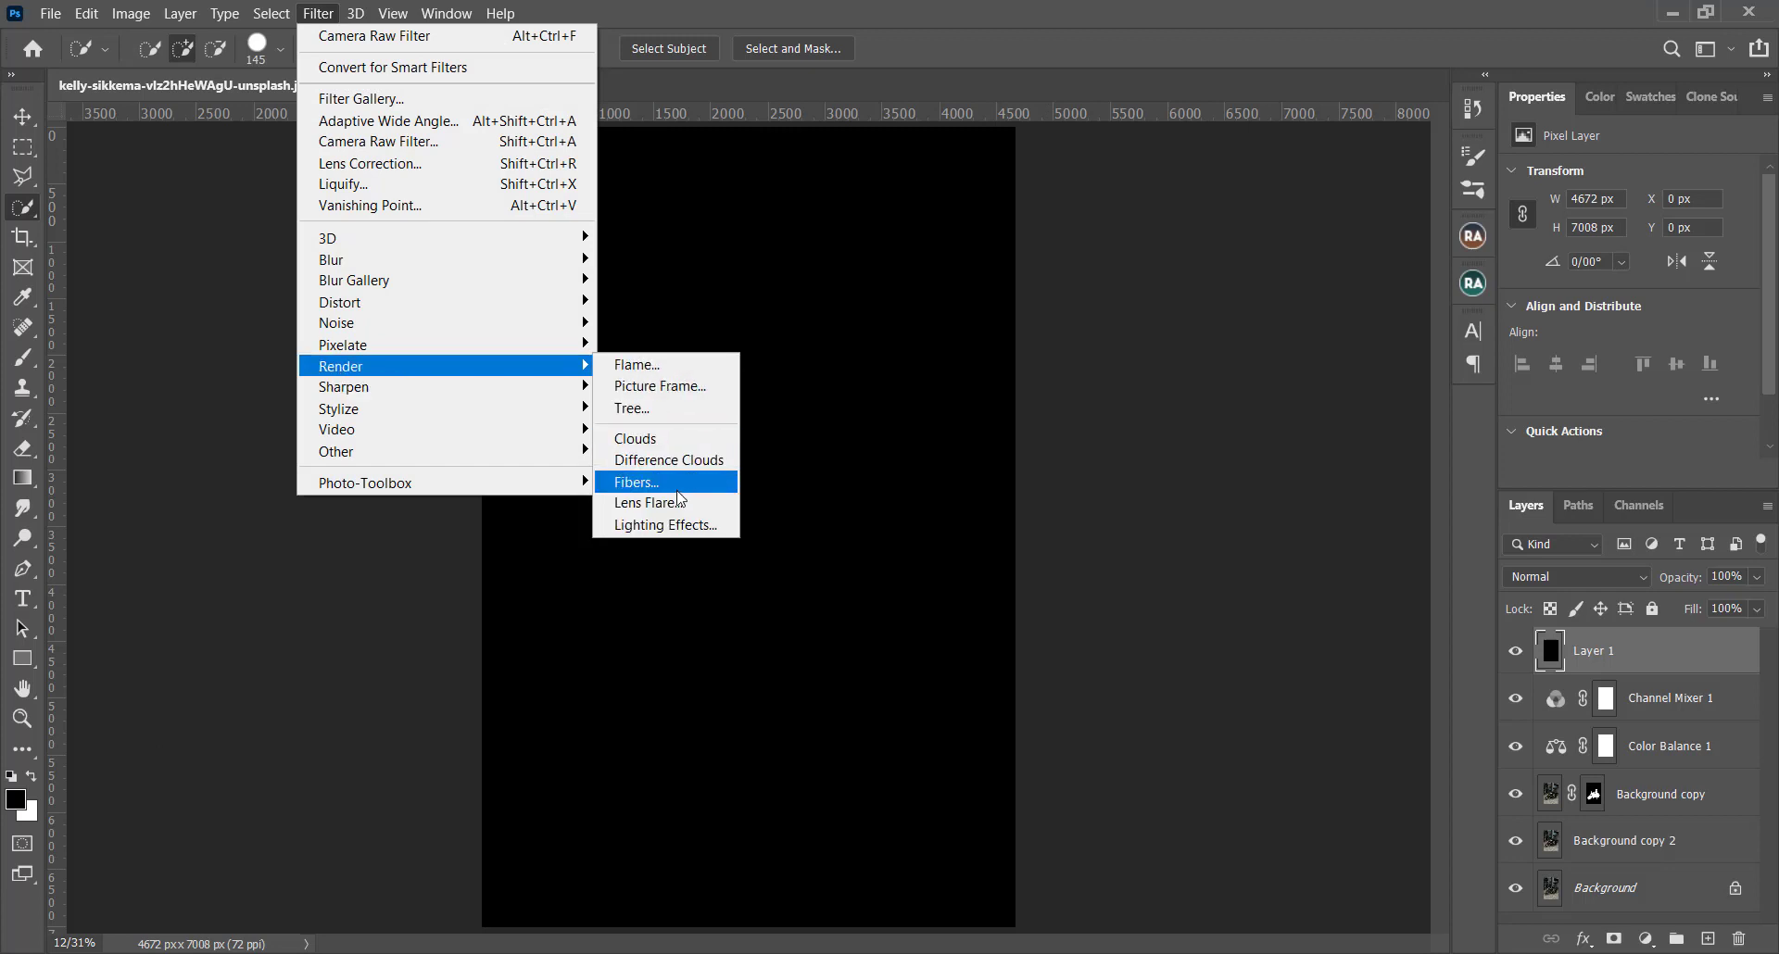
left_click(673, 503)
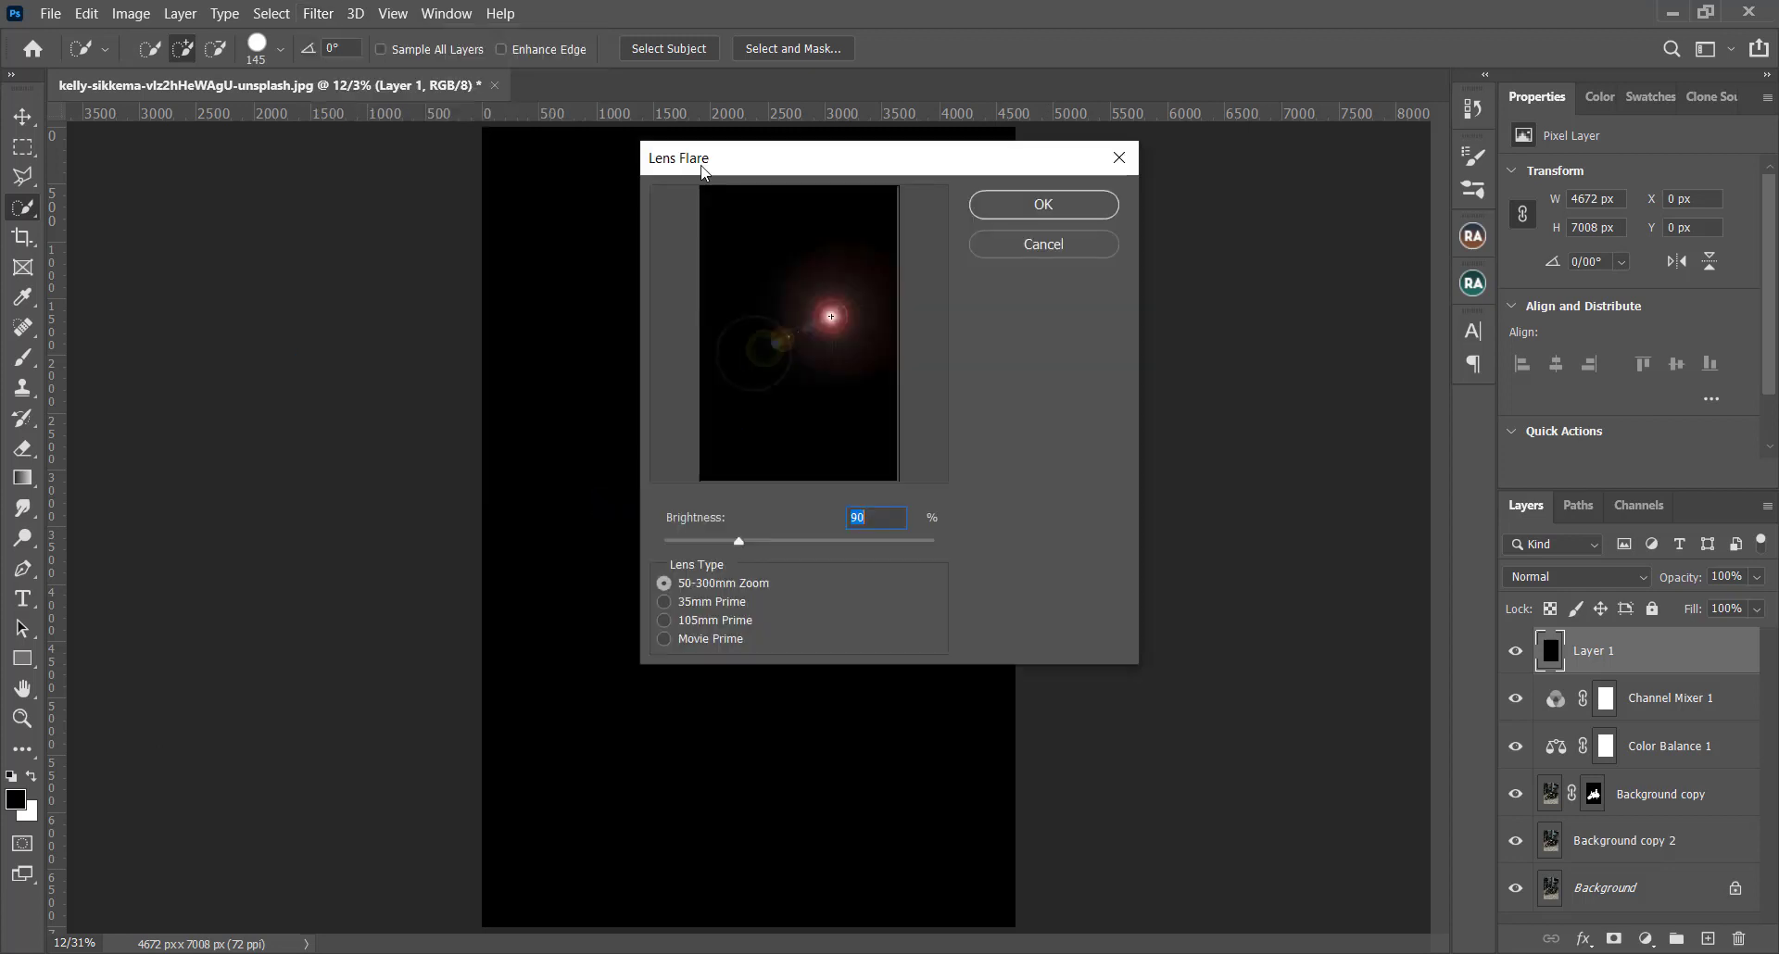
left_click(730, 591)
left_click_drag(739, 544, 746, 549)
left_click(1025, 207)
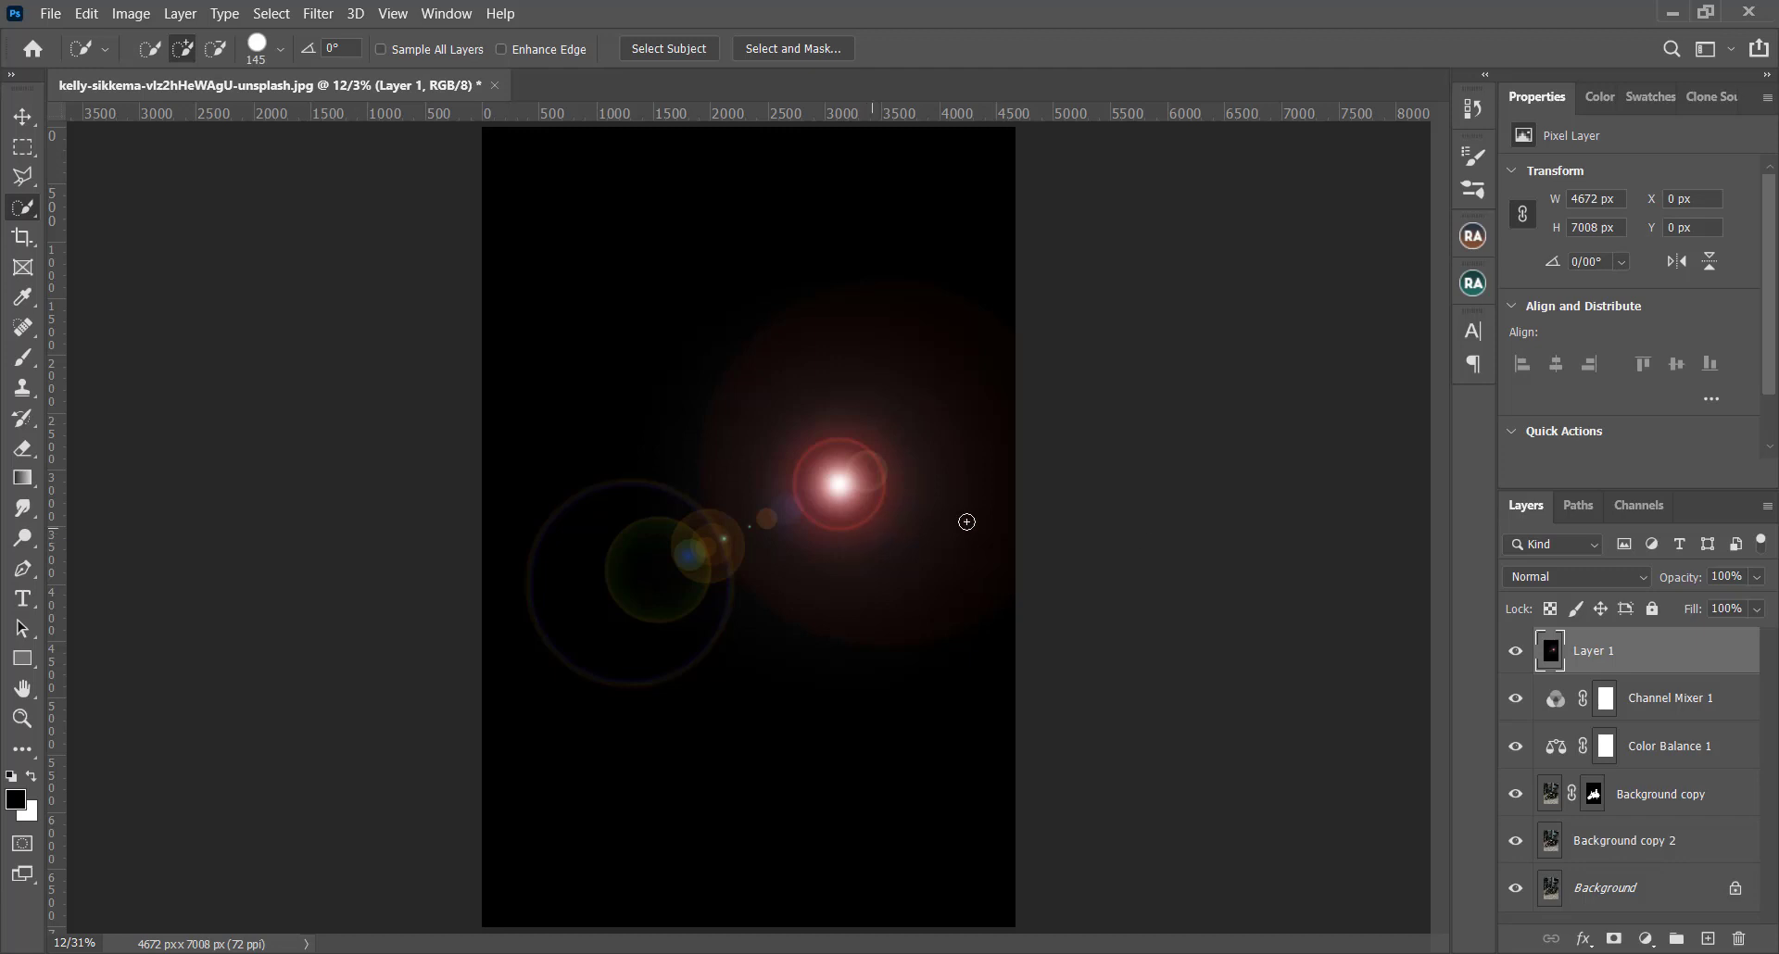
- Set the lens flare layer's blend mode to Screen and move the flare onto the motorcycle's headlight
left_click(1566, 577)
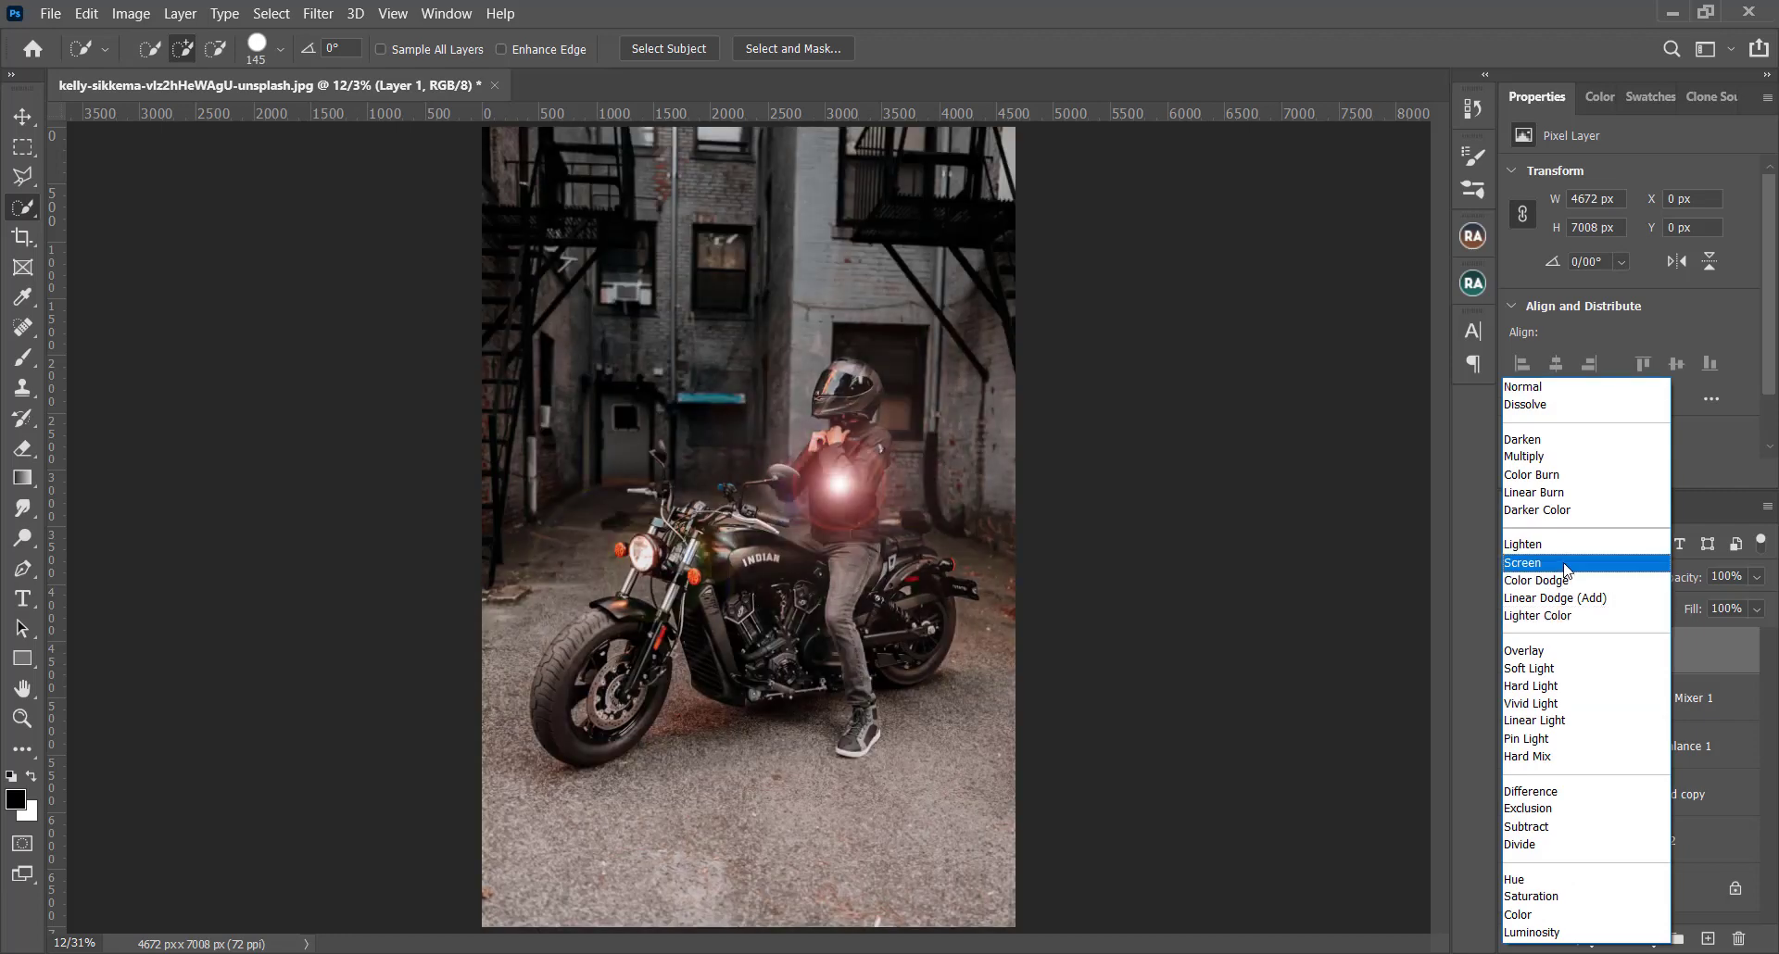
left_click(1566, 563)
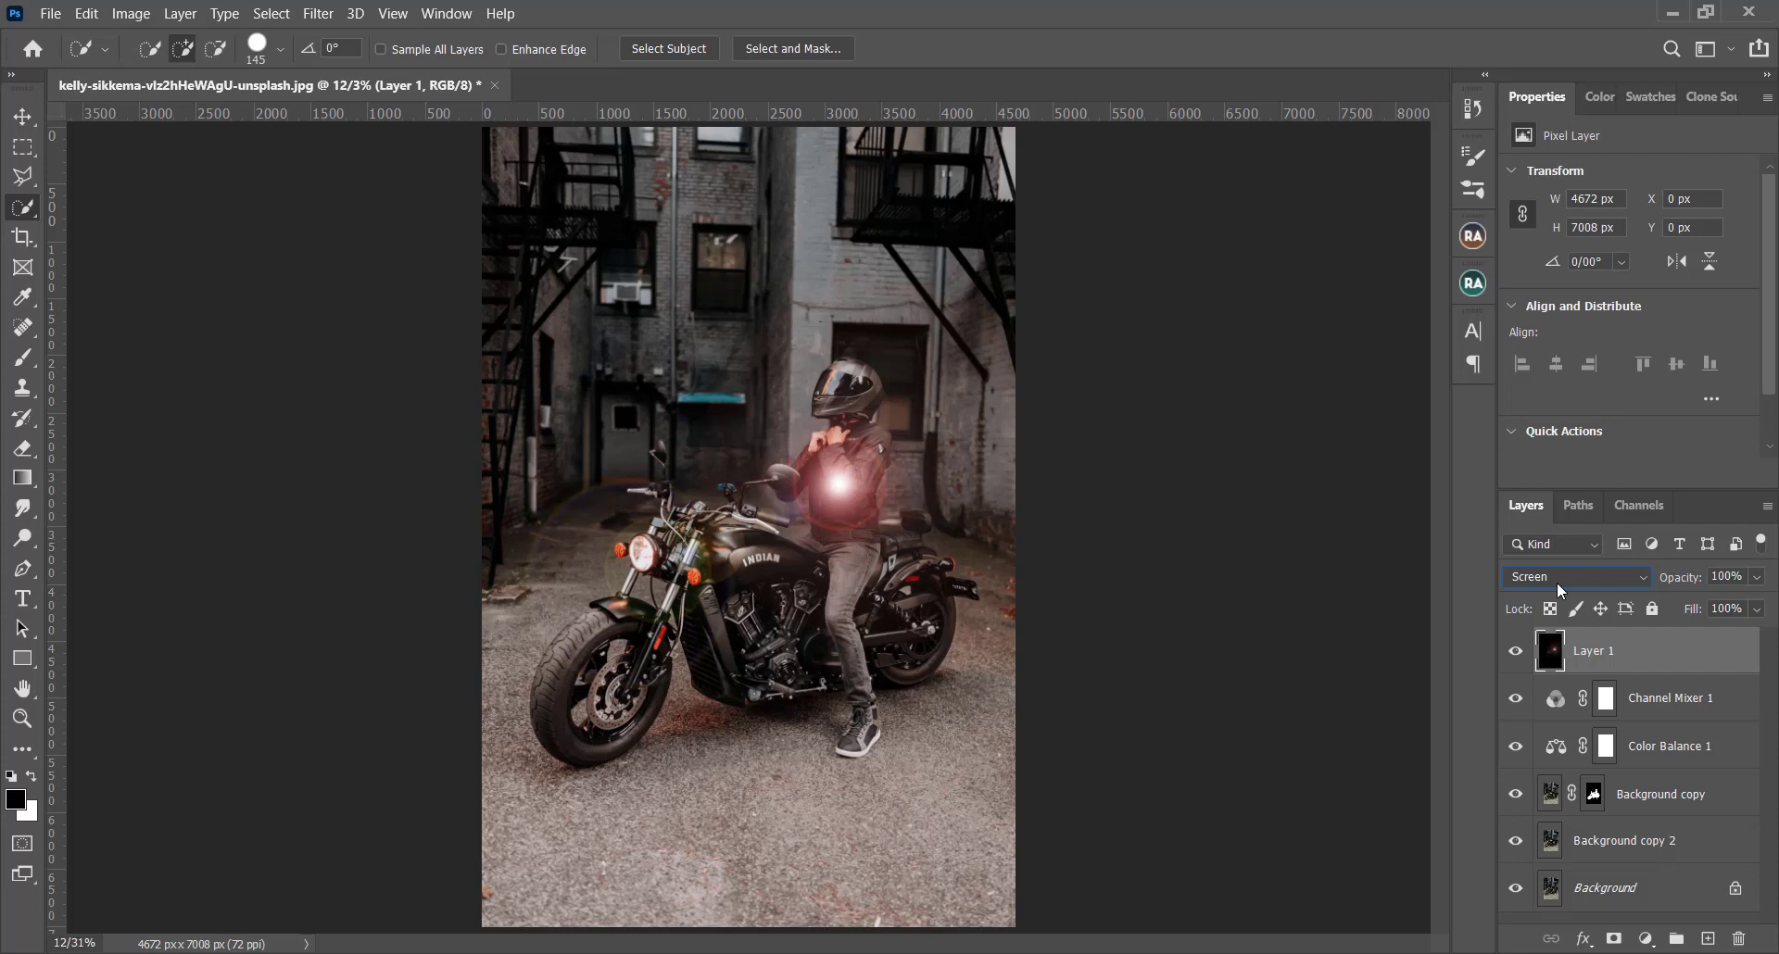
key("ctrl+t")
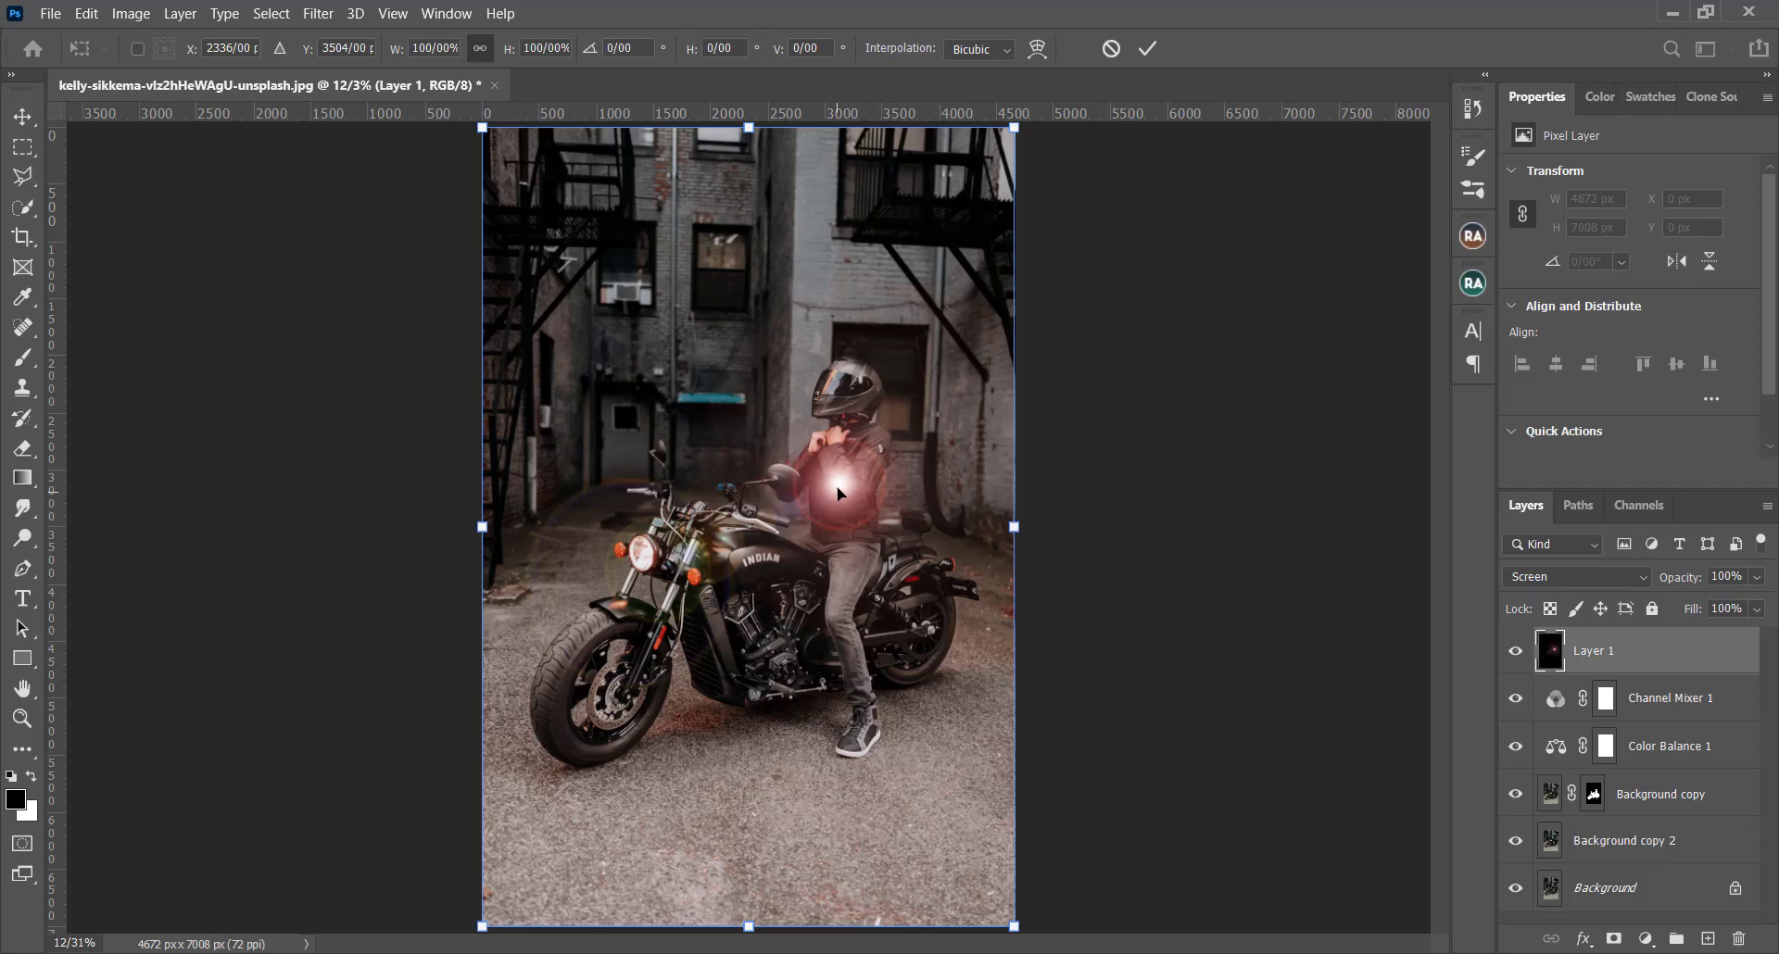
left_click_drag(840, 493, 681, 584)
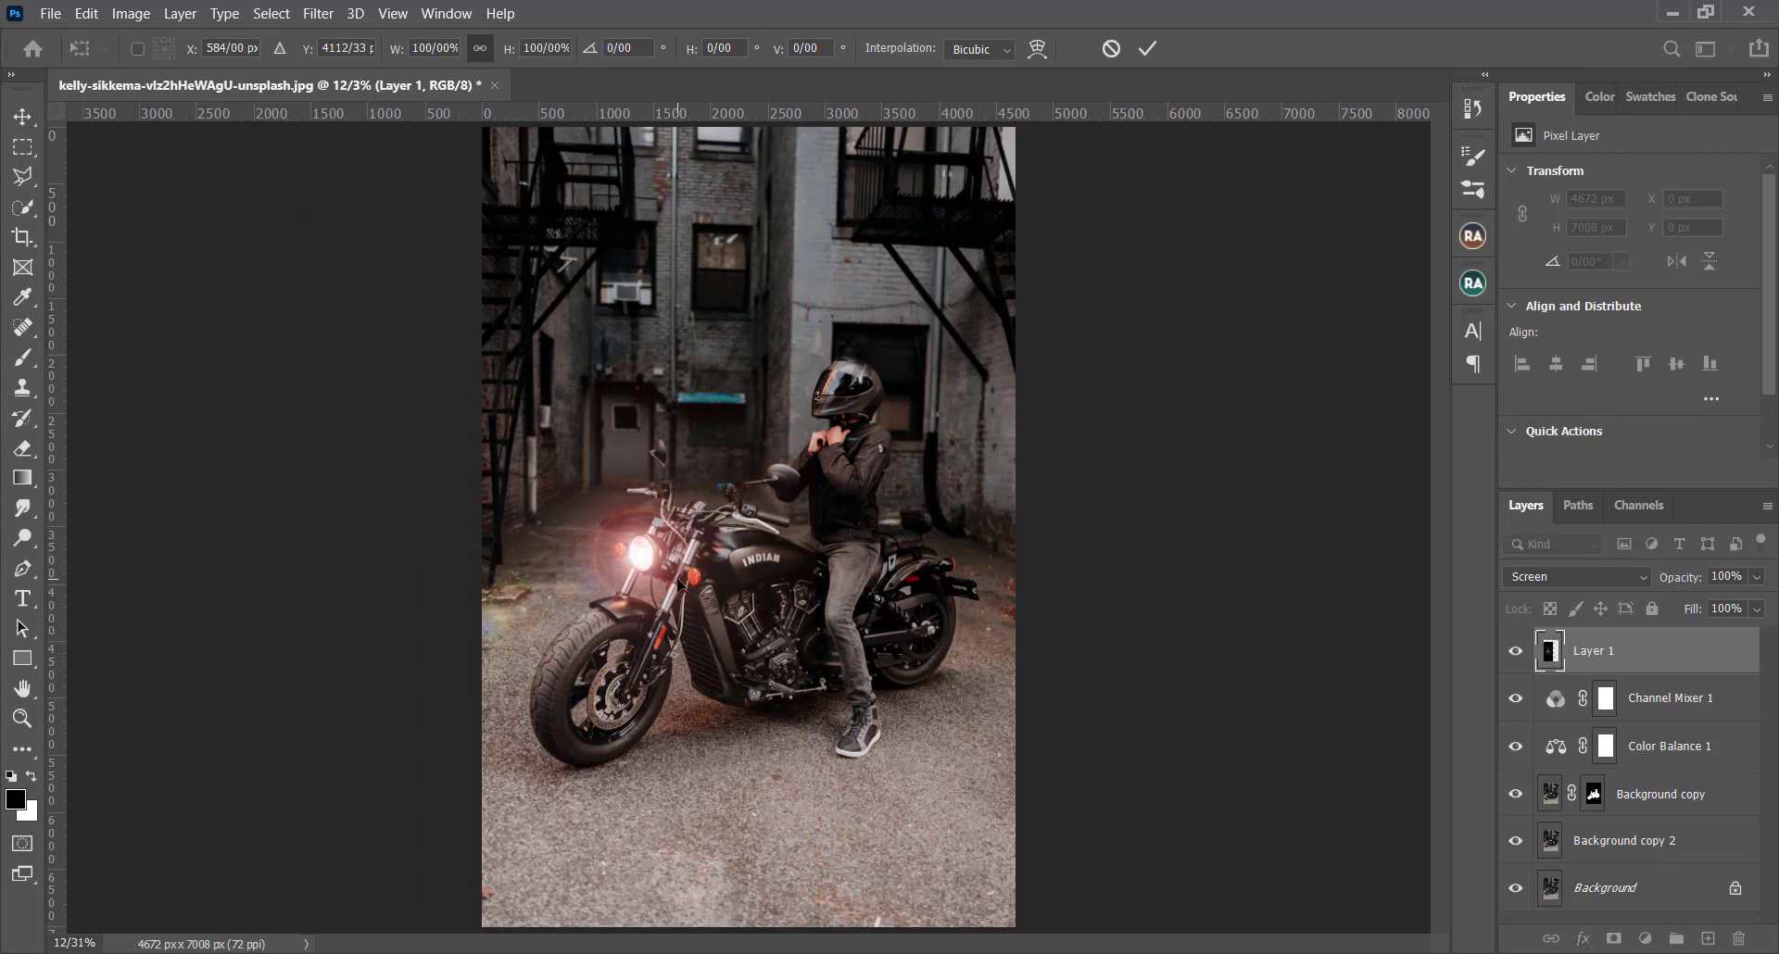
key("Return")
key("w")
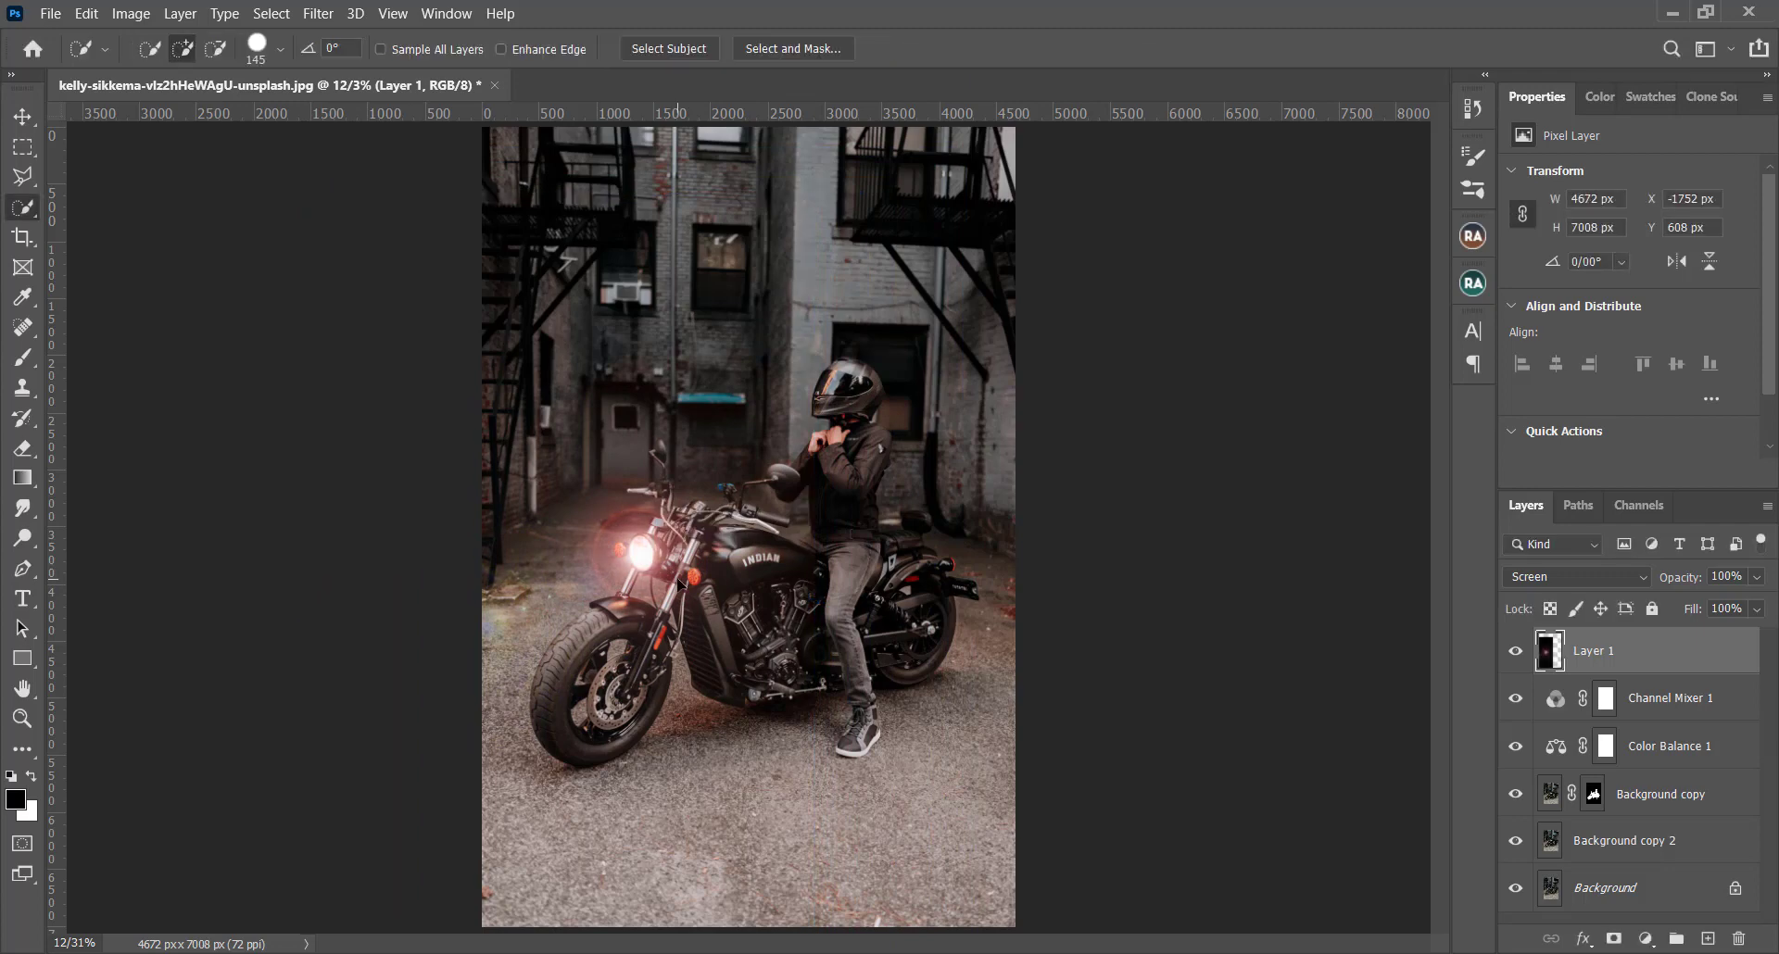
- Add a new top layer and paint one large soft white brush dab at 100% flow beside the rider's helmet
left_click(1709, 938)
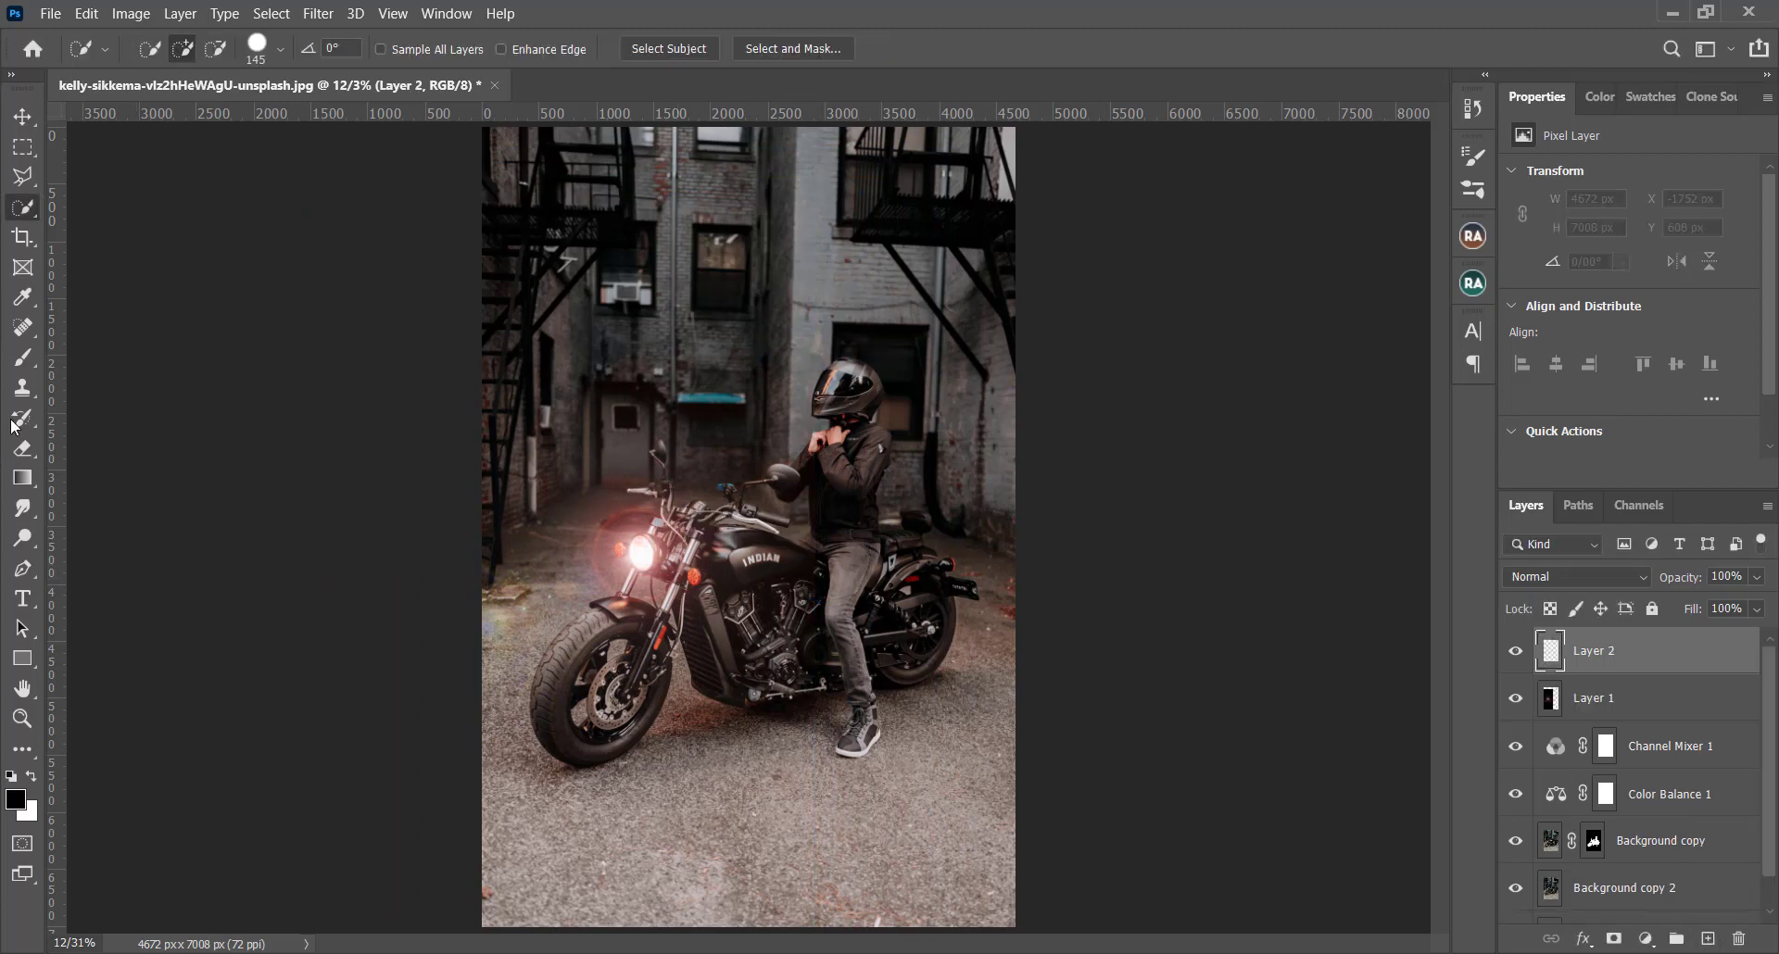
left_click(34, 365)
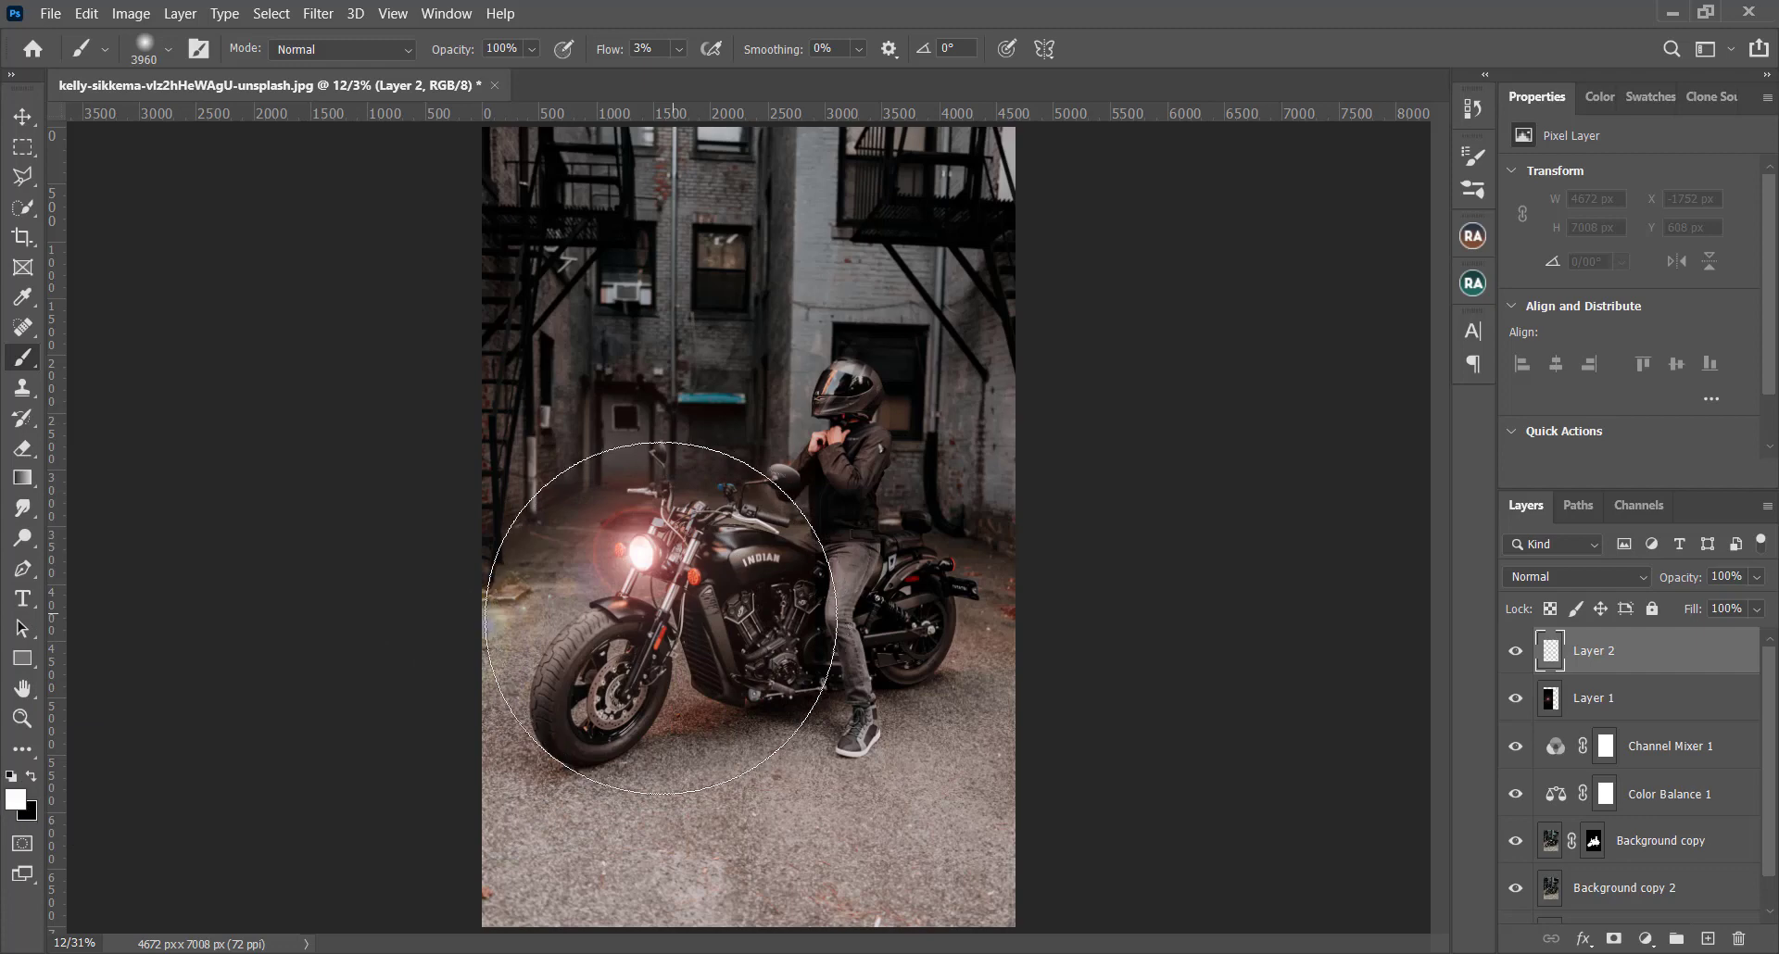
key("x")
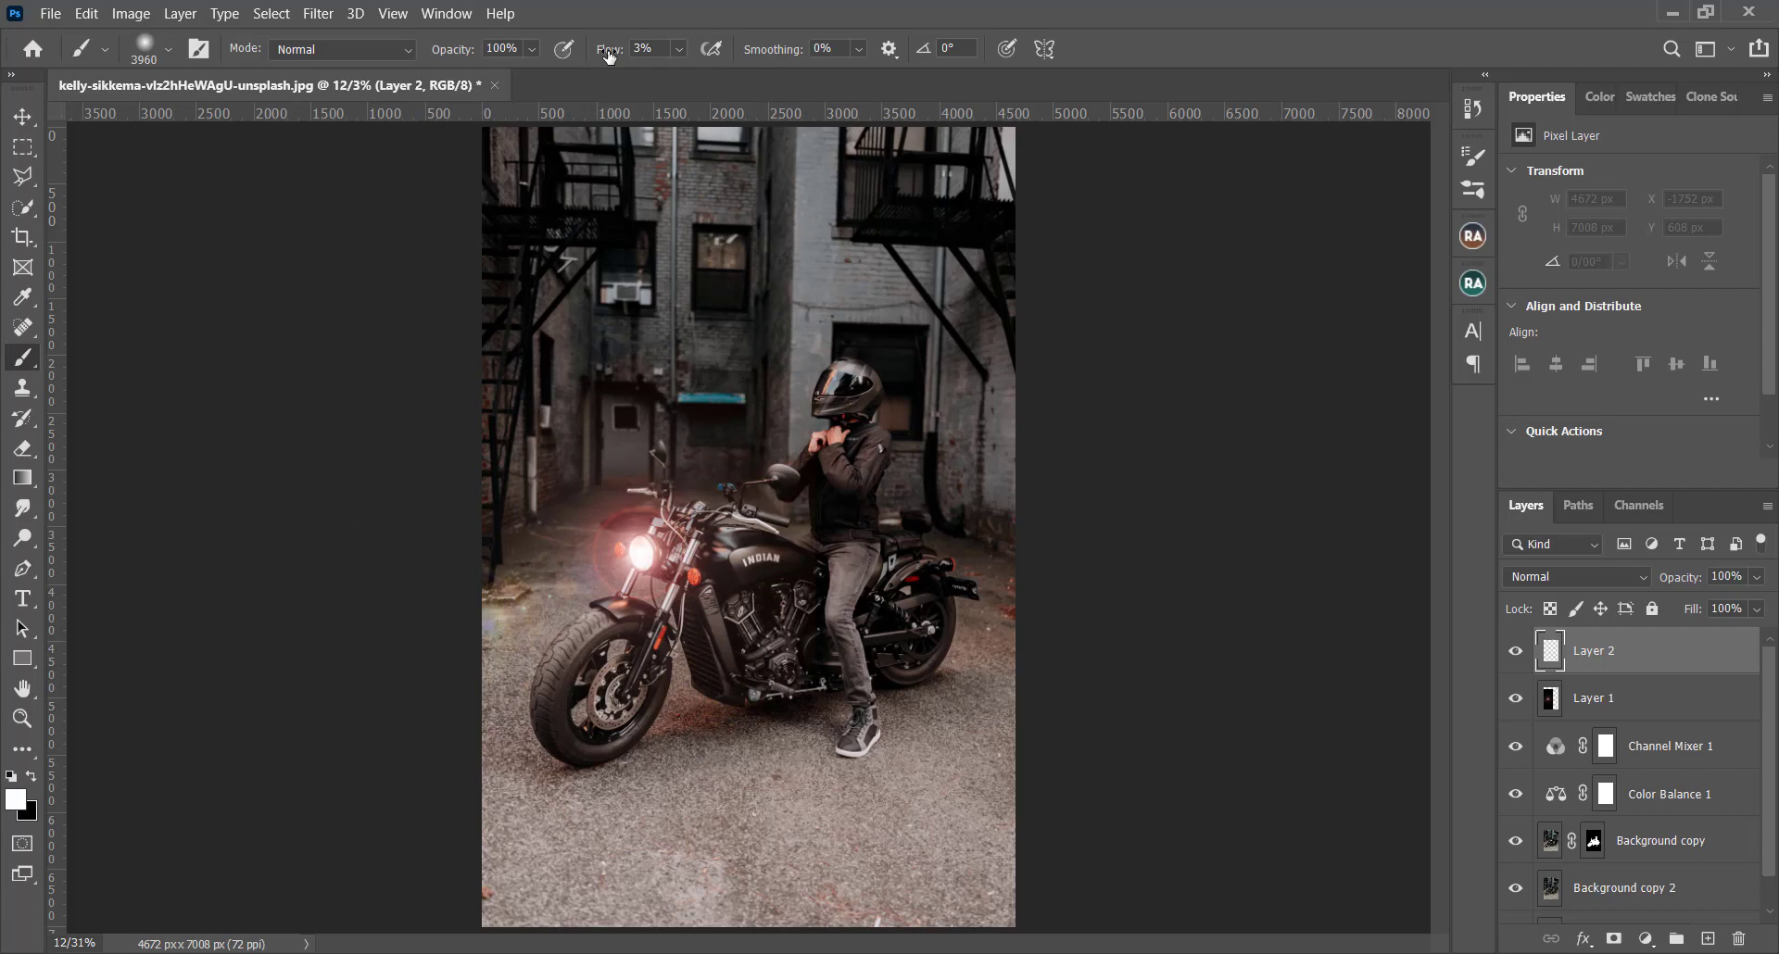
left_click_drag(610, 58, 1414, 67)
left_click(767, 399)
key("ctrl+z")
left_click(765, 398)
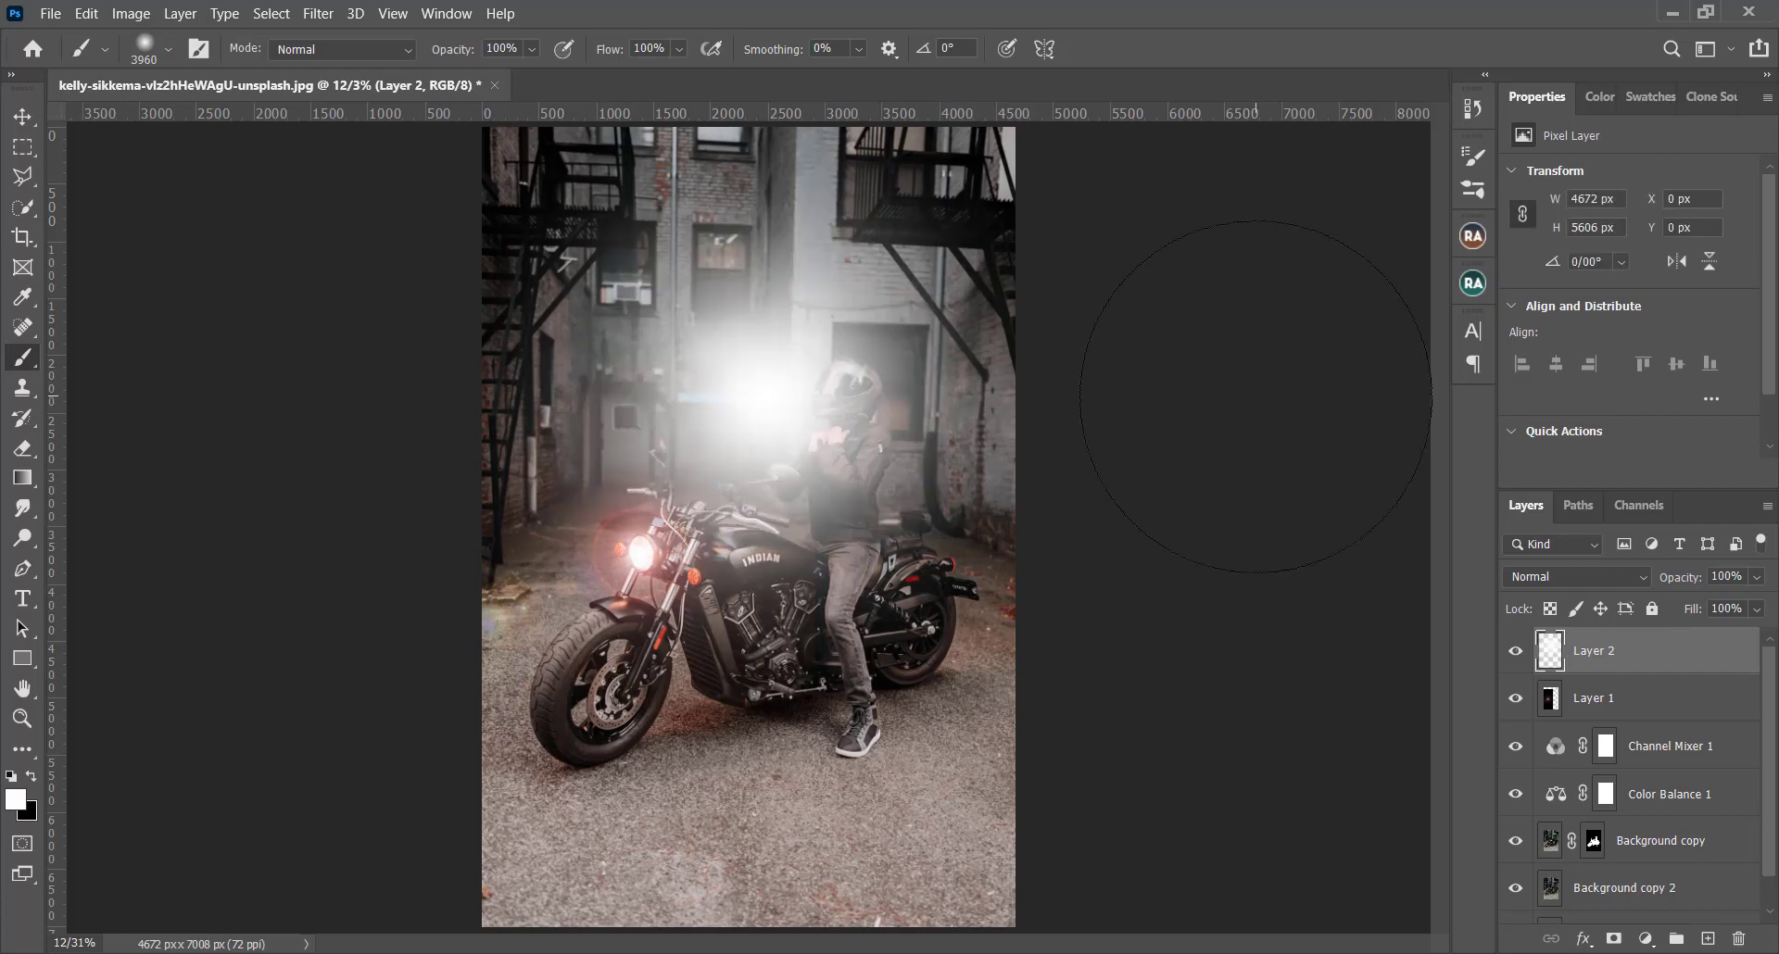
- Scale the white glow to 141%, move it to the photo's upper-left corner, and set its layer opacity to 75%
key("ctrl+t")
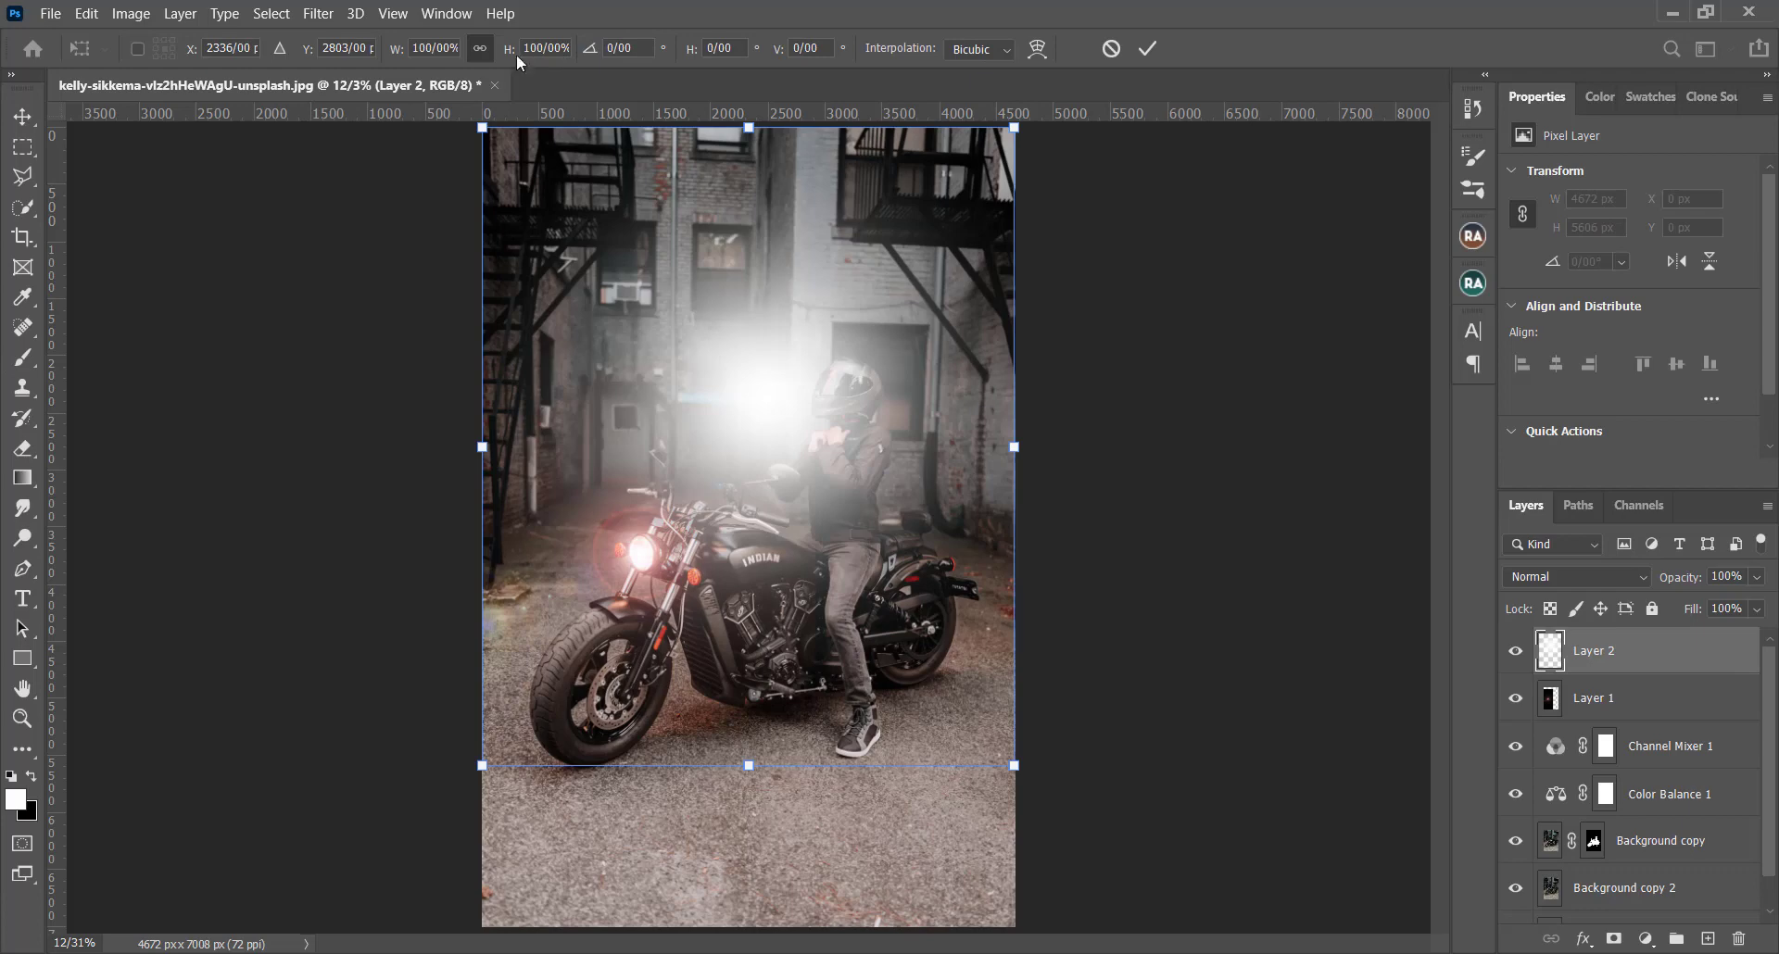
left_click_drag(511, 51, 461, 111)
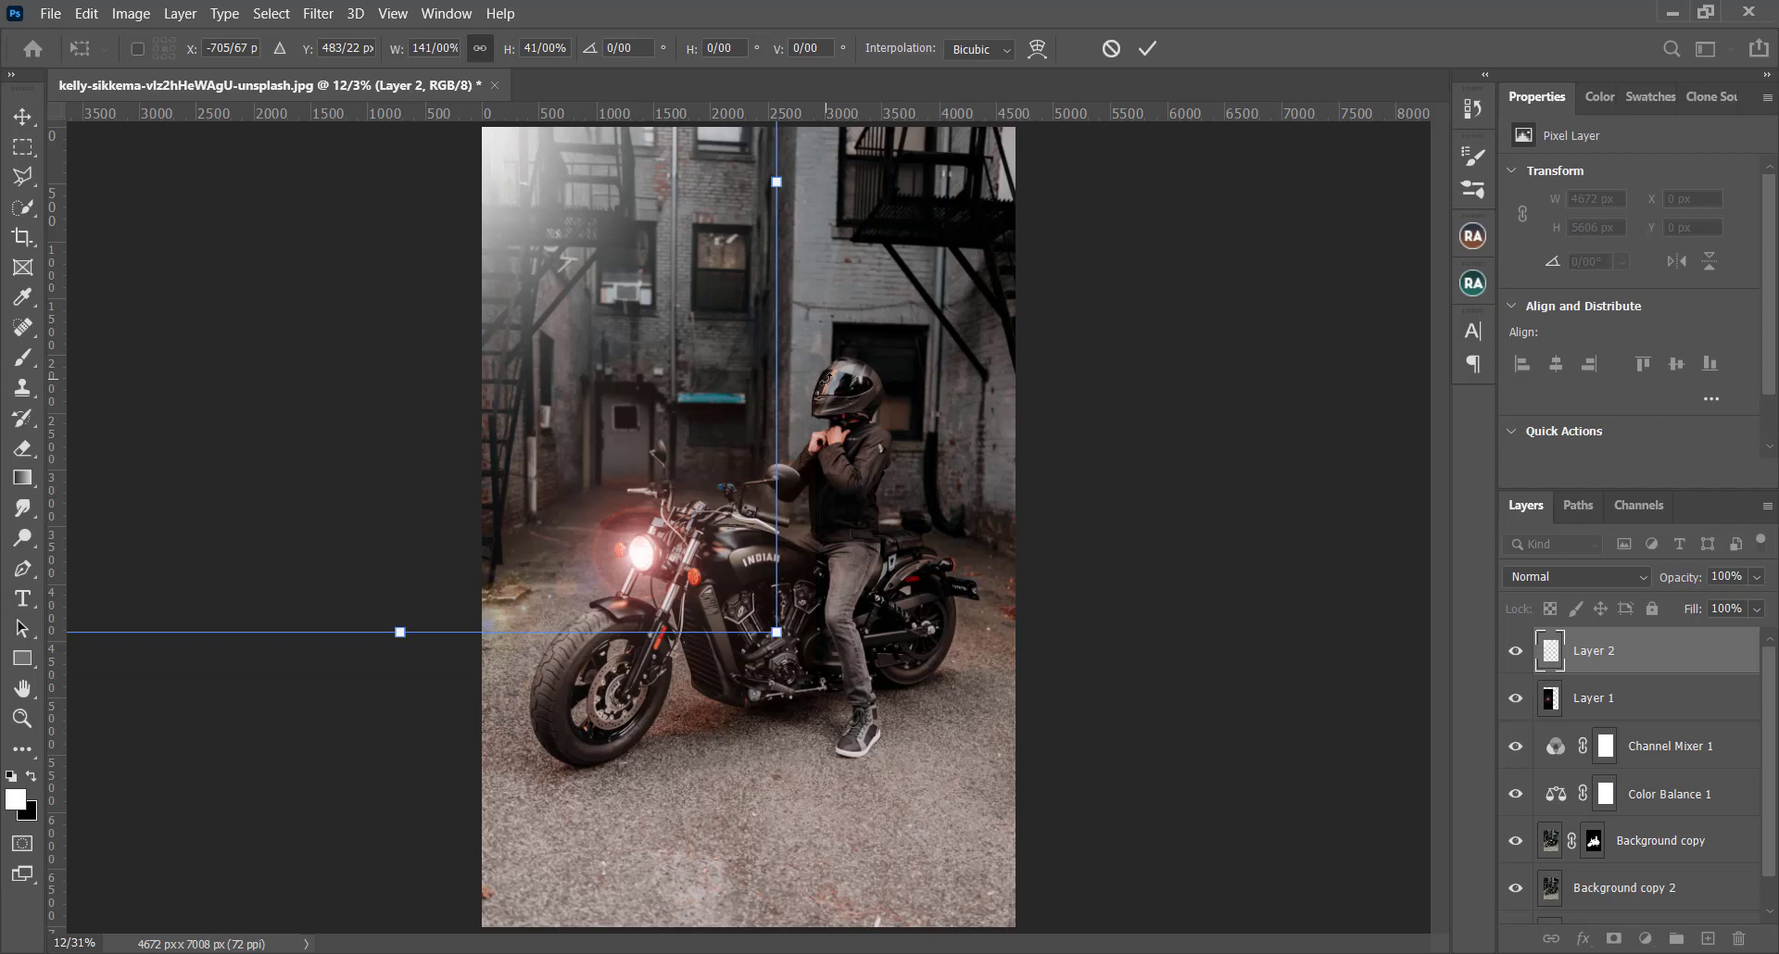
key("Return")
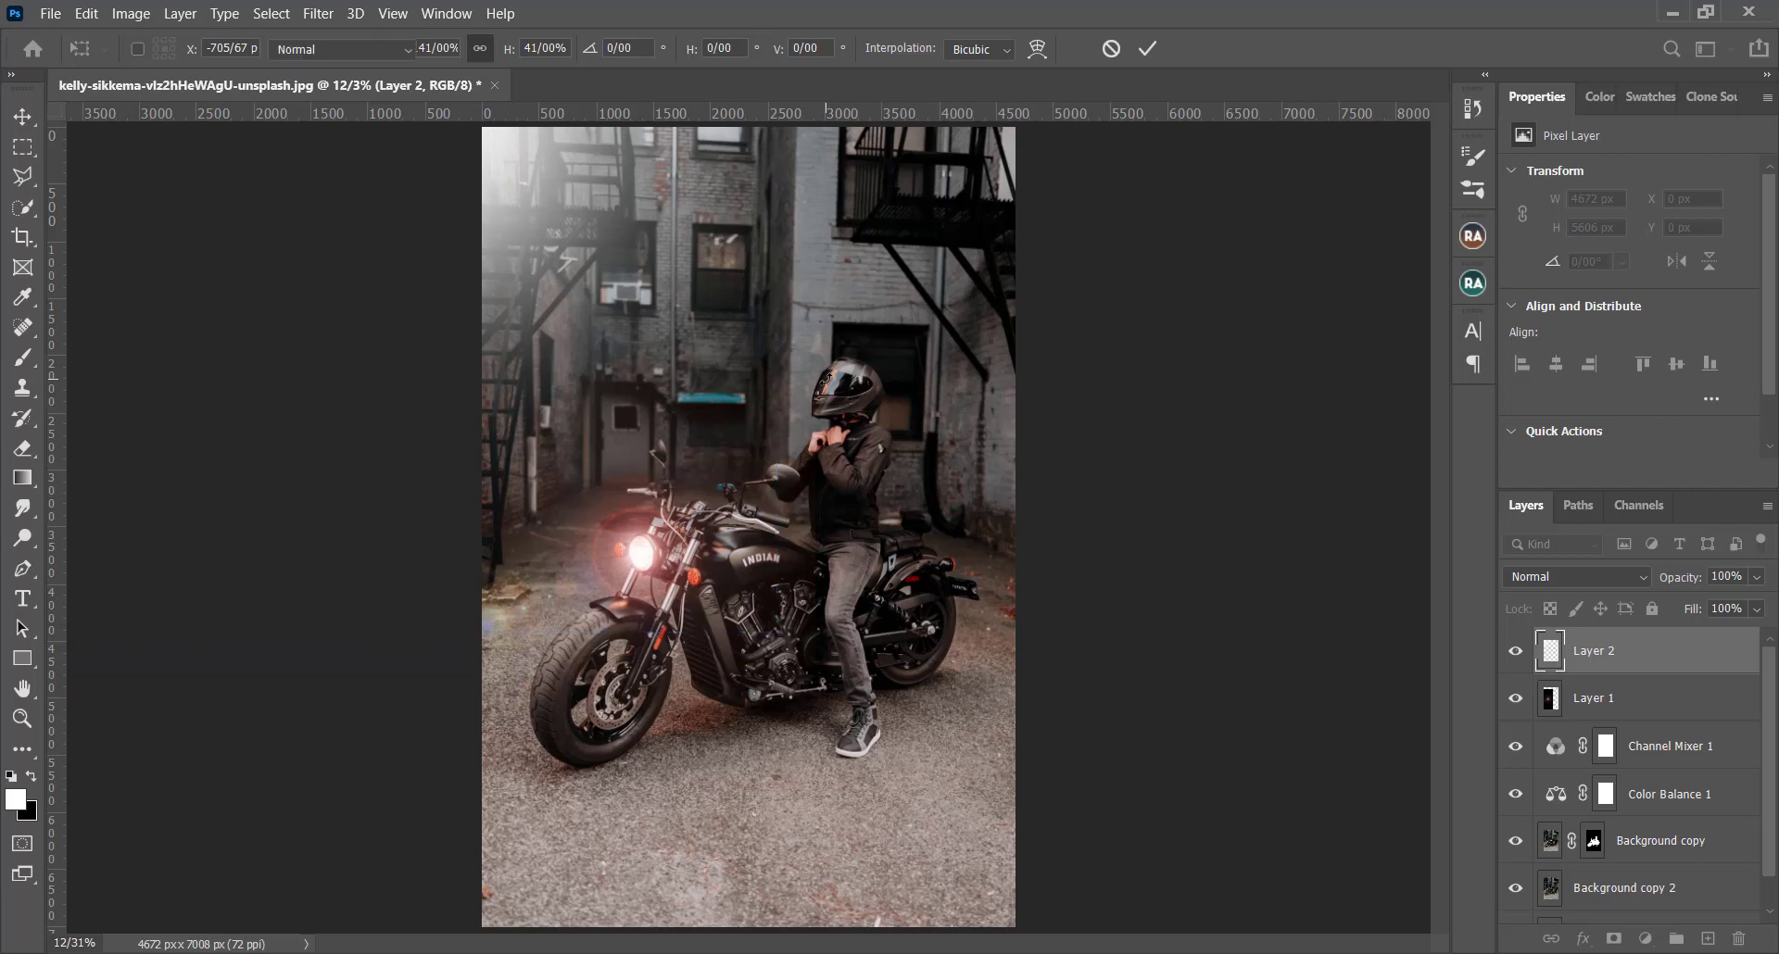
left_click_drag(1686, 580, 1654, 584)
- Copy the smoke image from 30.jpg into the motorcycle document as a new top layer
left_click(604, 80)
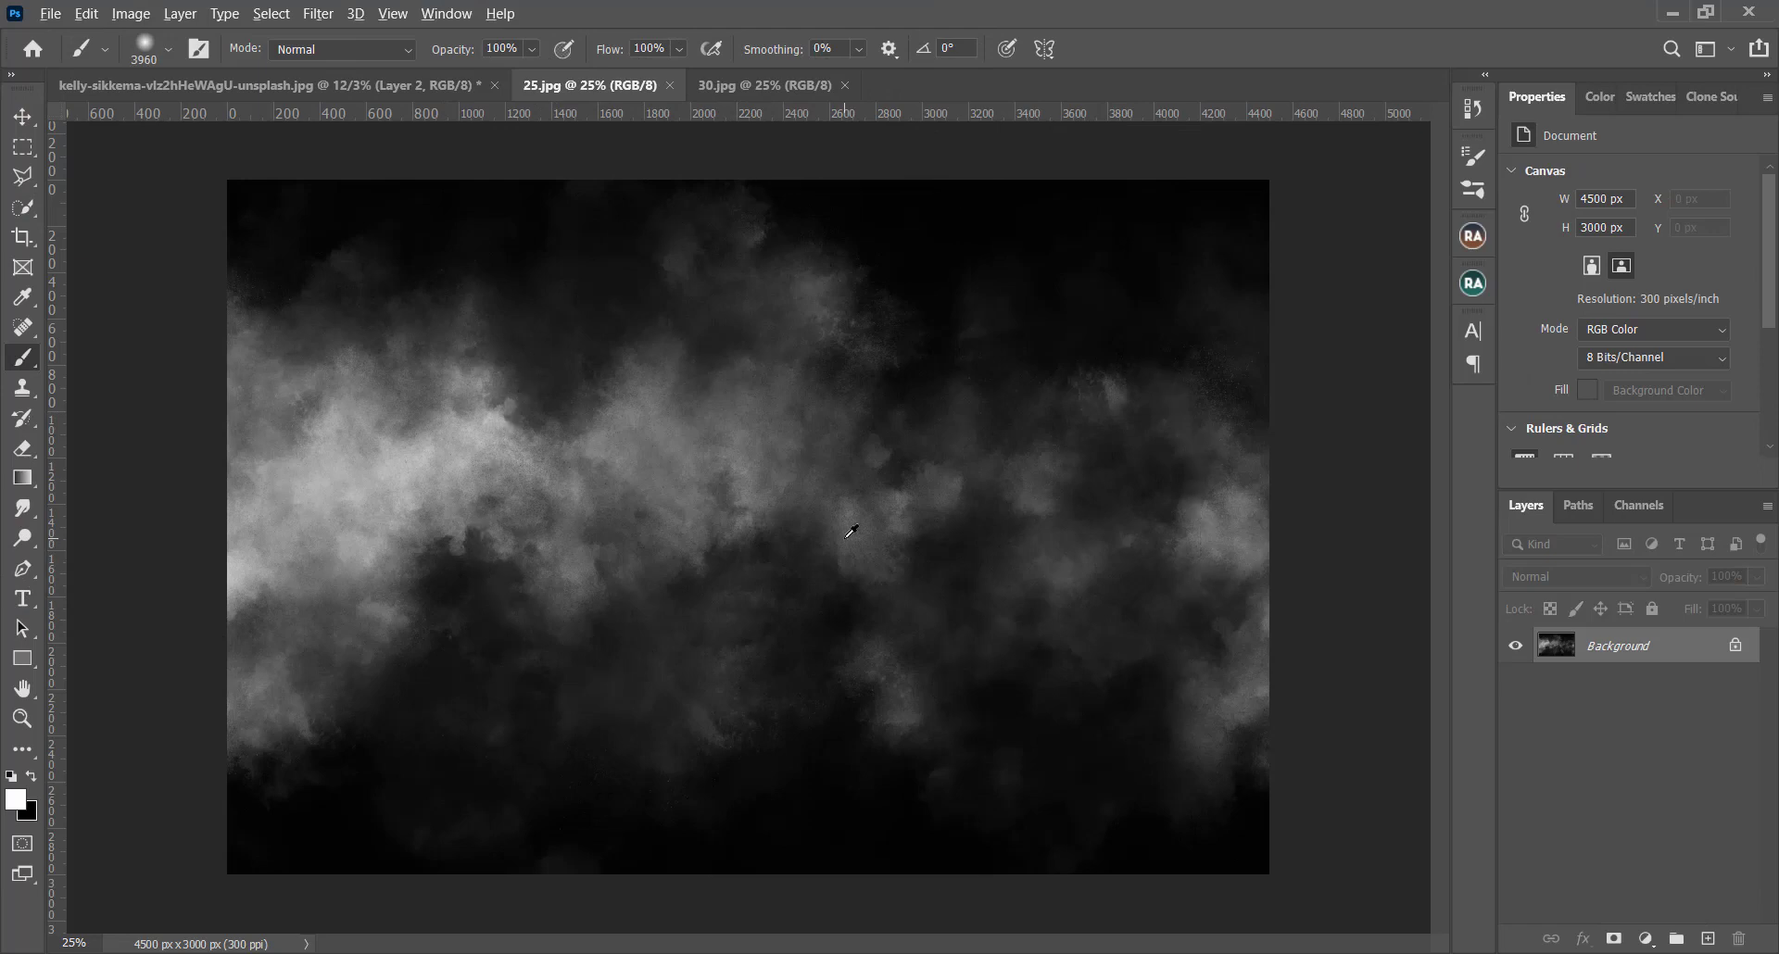
left_click_drag(843, 535, 440, 524)
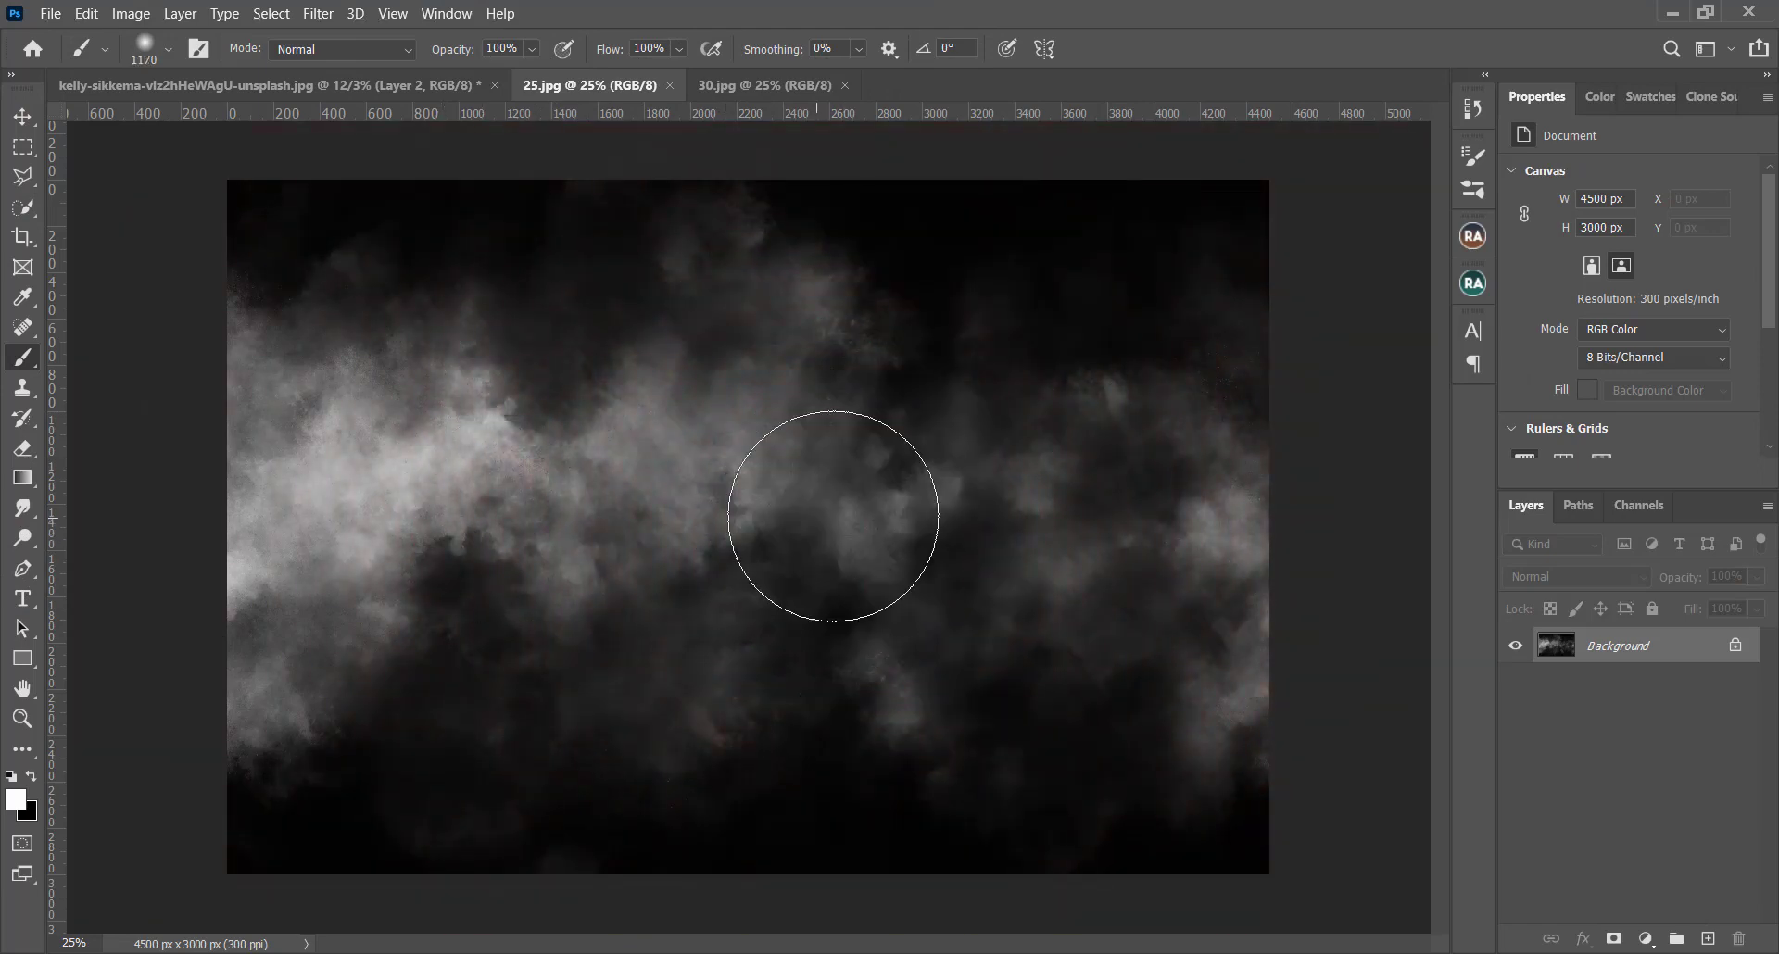
left_click(796, 81)
left_click_drag(1607, 651, 814, 469)
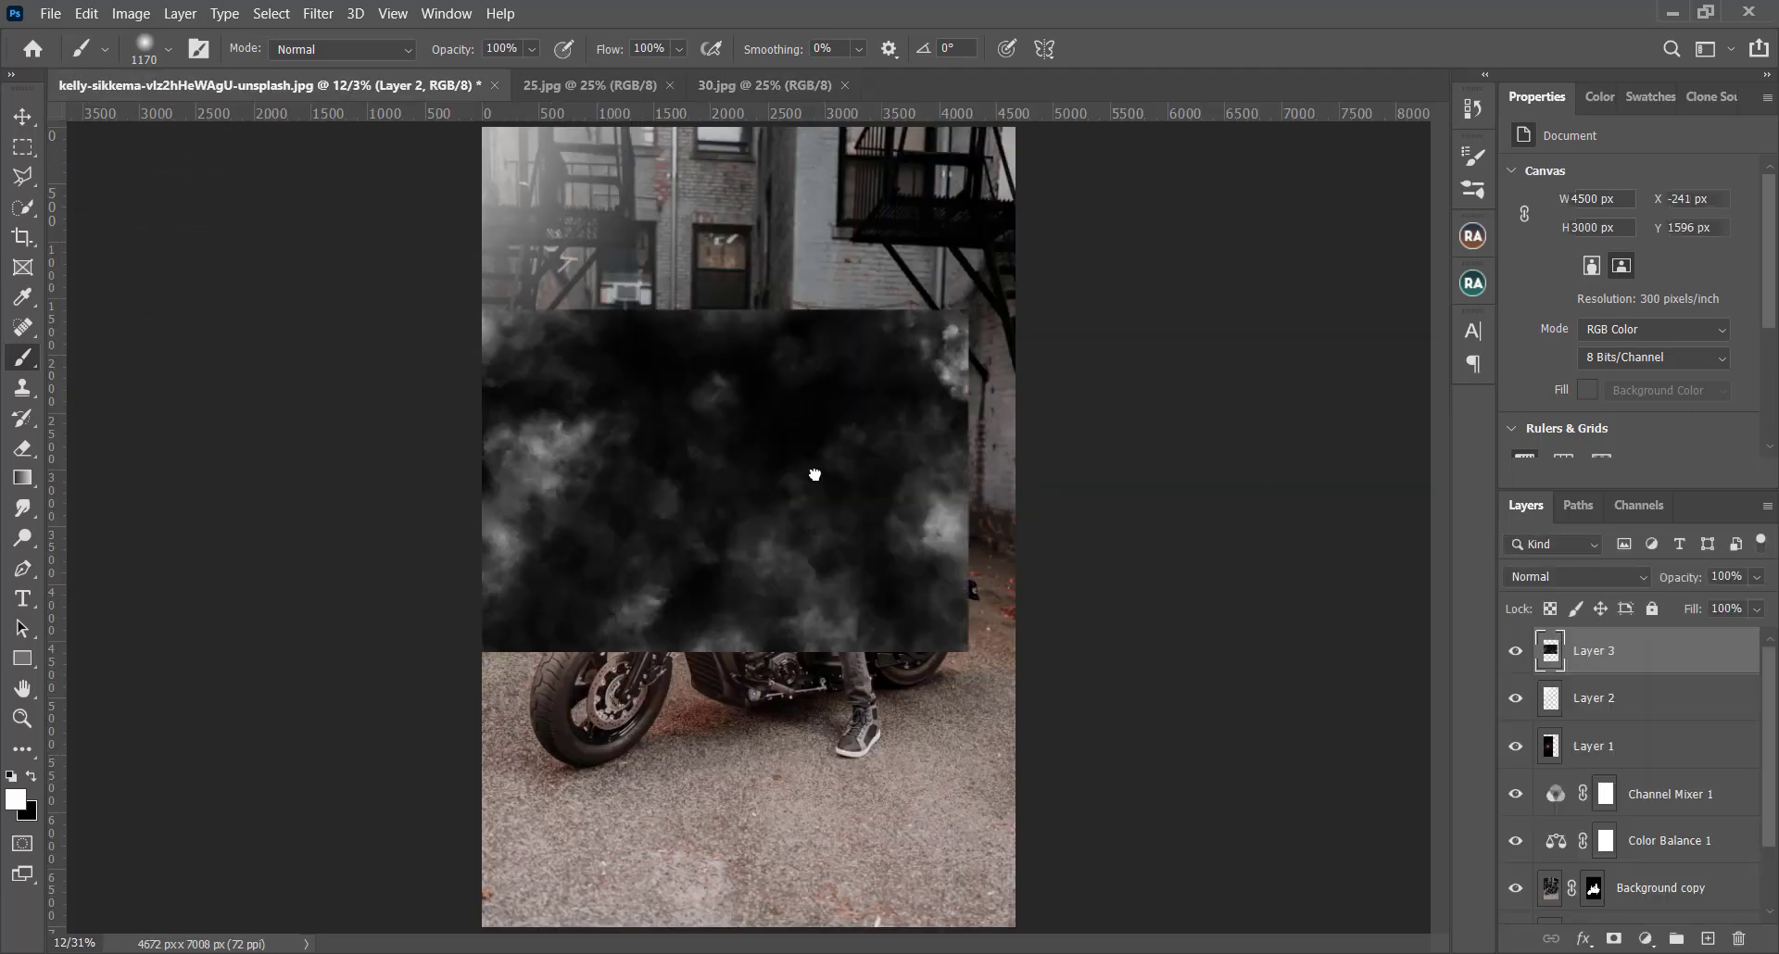
- Enlarge the smoke layer to about 5692 x 3795 px over the photo's lower half and set its blend mode to Screen
key("ctrl+t")
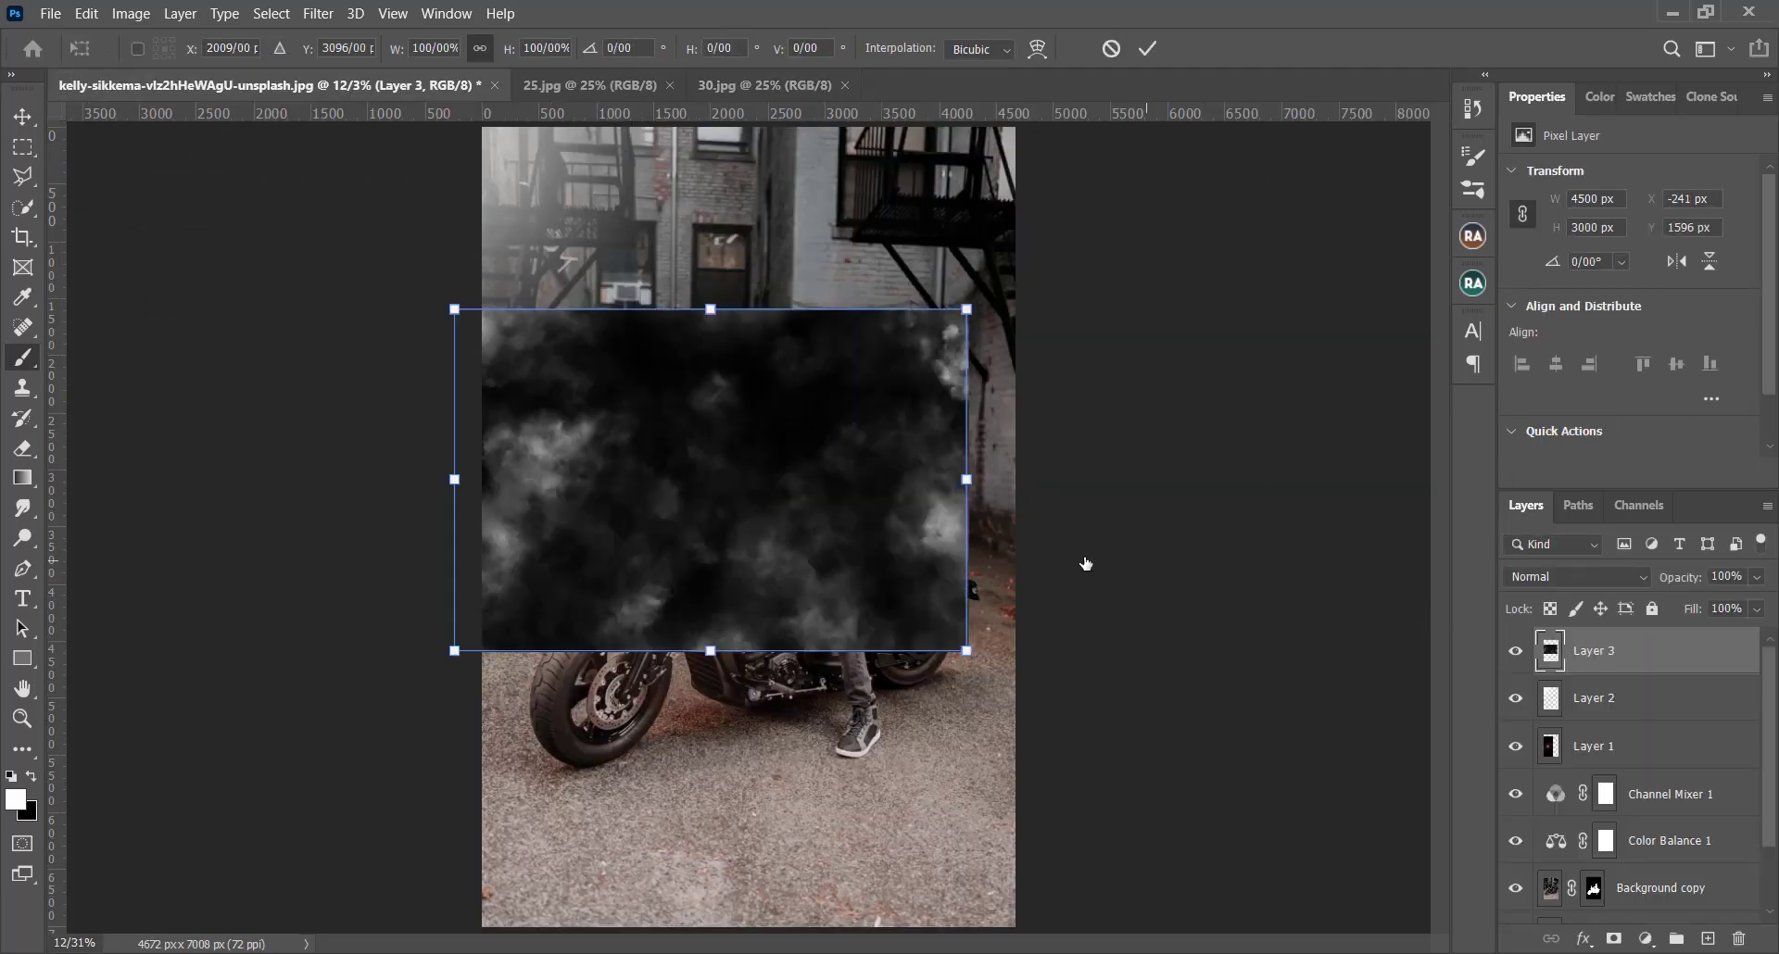
left_click_drag(882, 517, 833, 818)
left_click_drag(748, 591, 751, 496)
key("Return")
key("b")
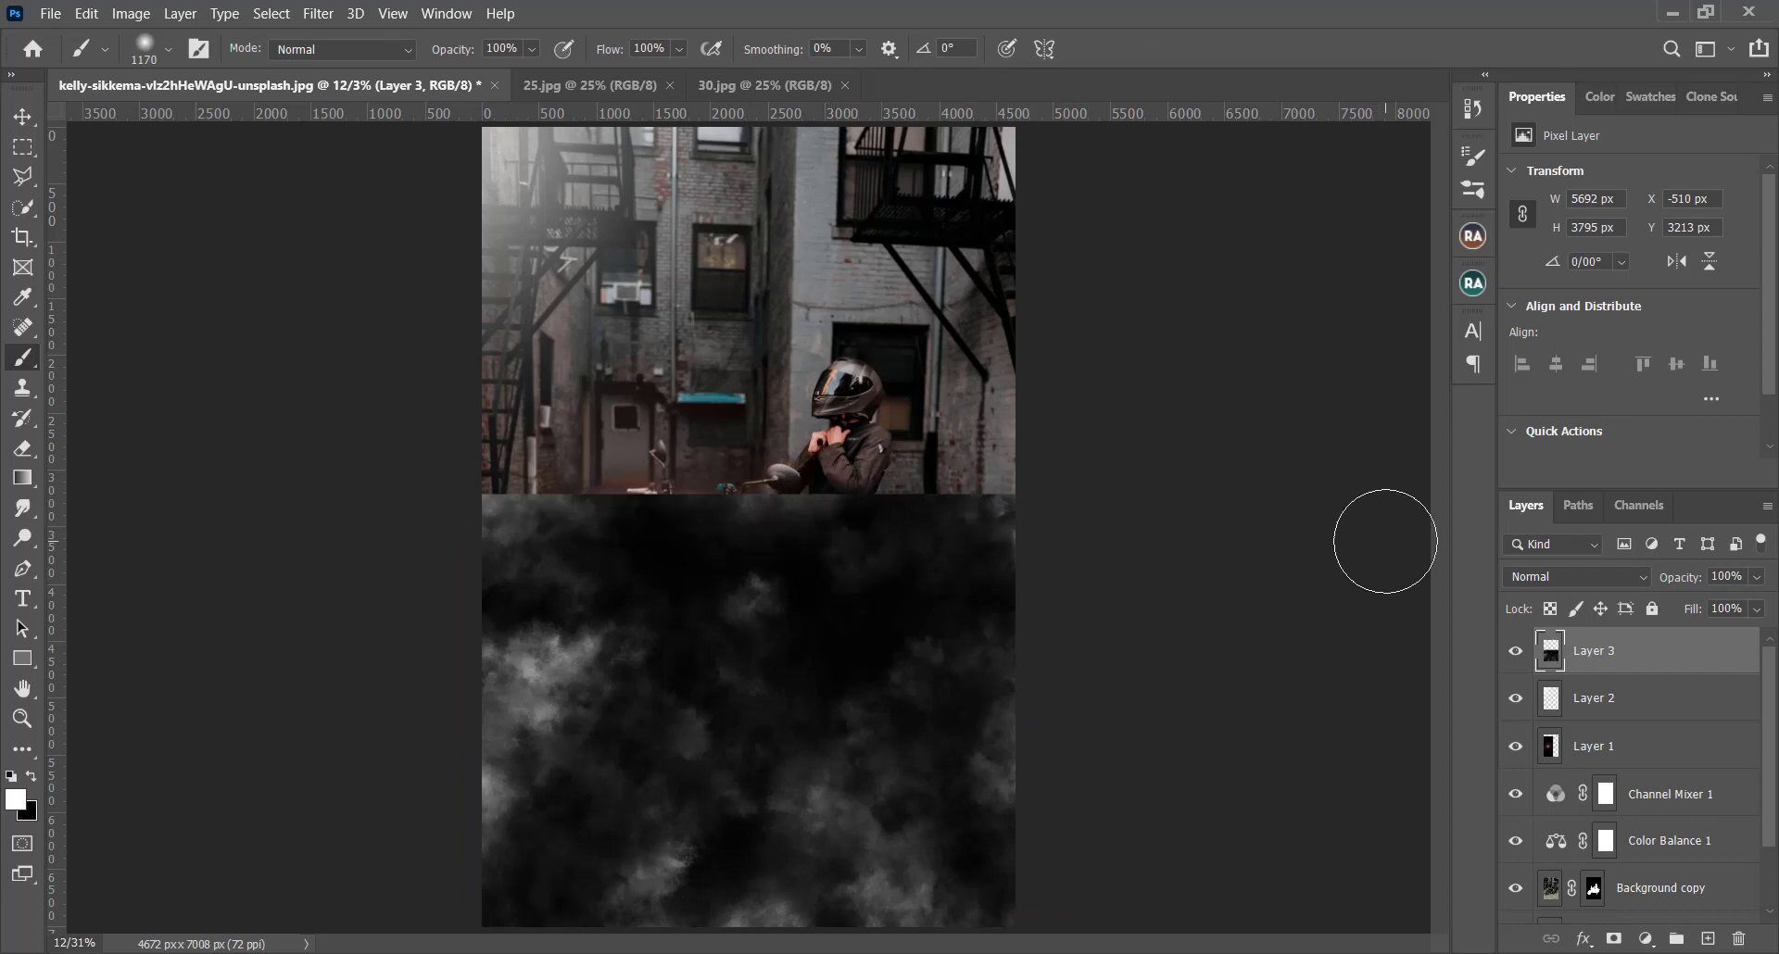
left_click(1572, 570)
left_click(1564, 563)
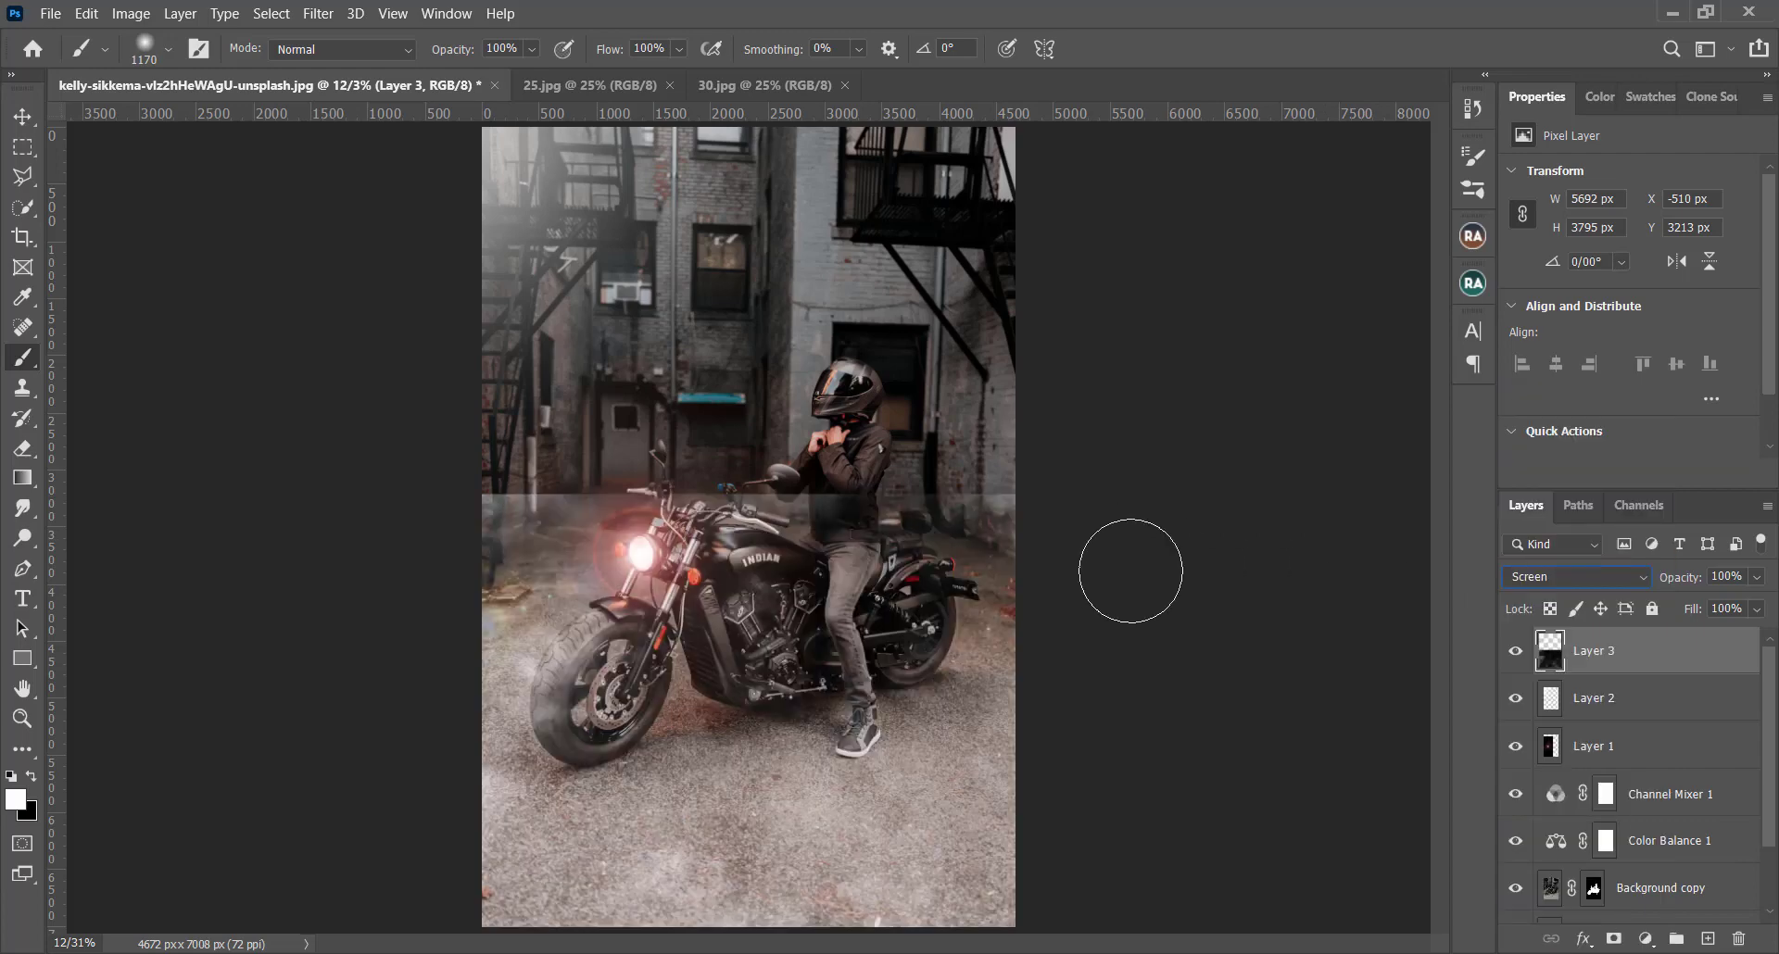
- Add a mask to the smoke layer and paint black with a 3054 px soft brush to hide its hard upper edge
left_click(1613, 938)
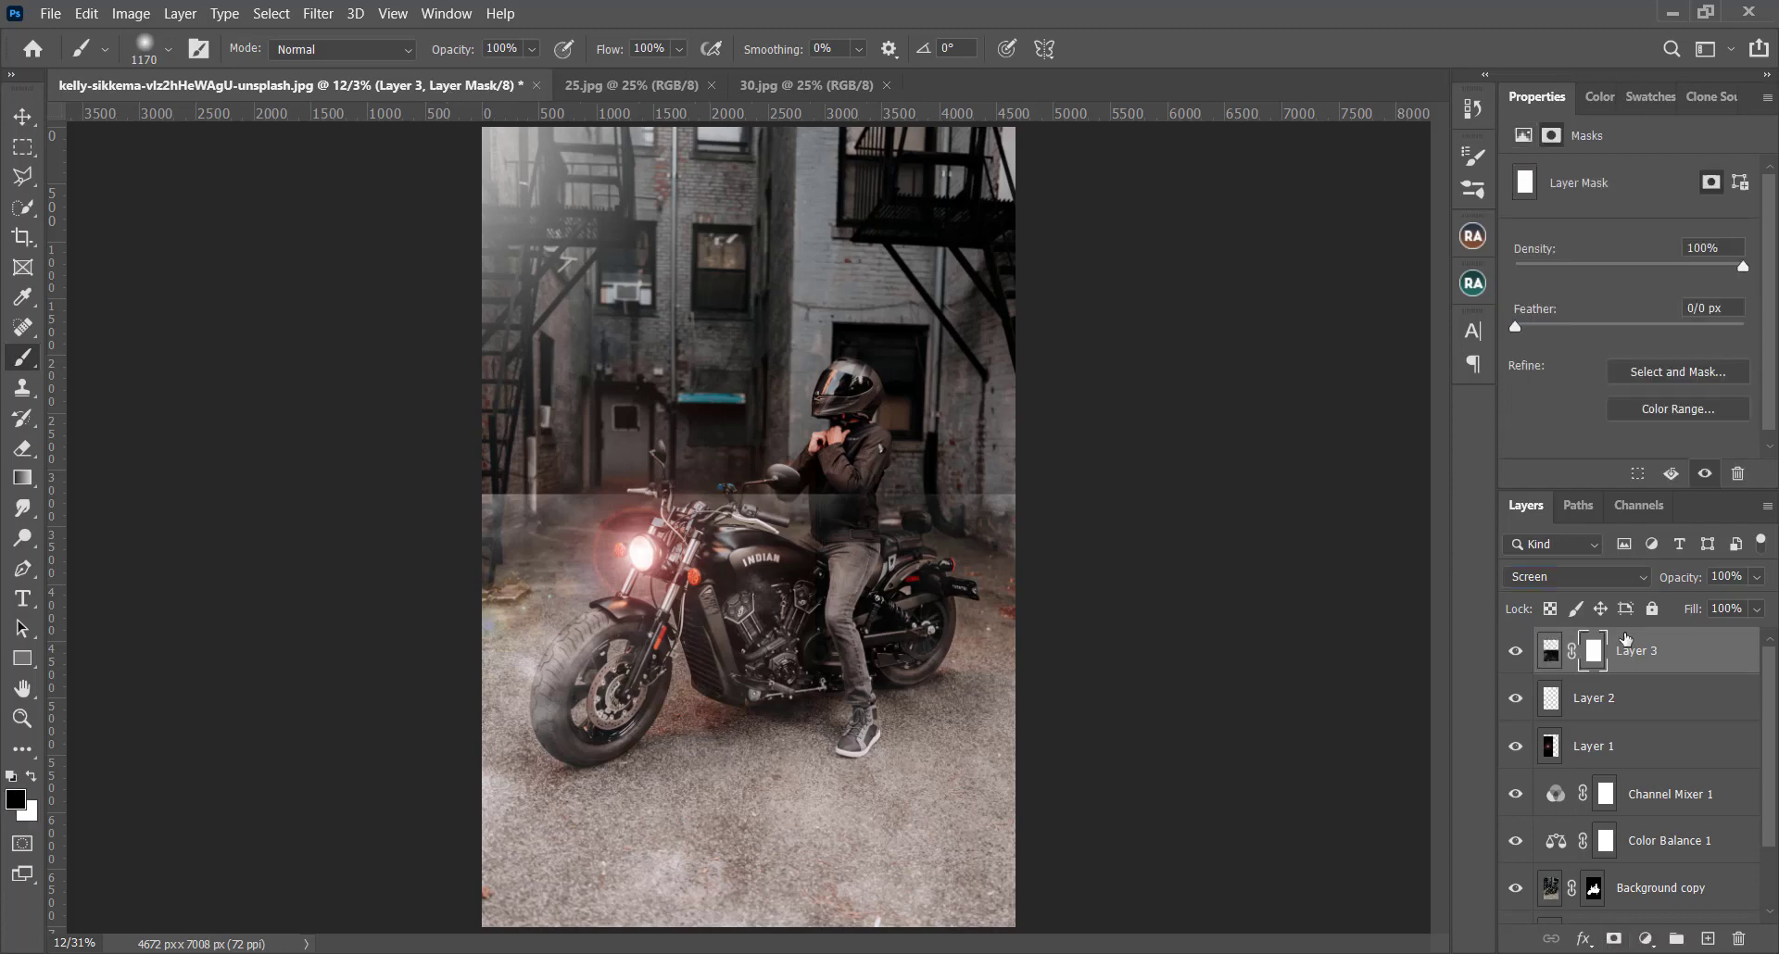
key("x")
right_click(665, 394, "alt")
left_click_drag(664, 393, 816, 371)
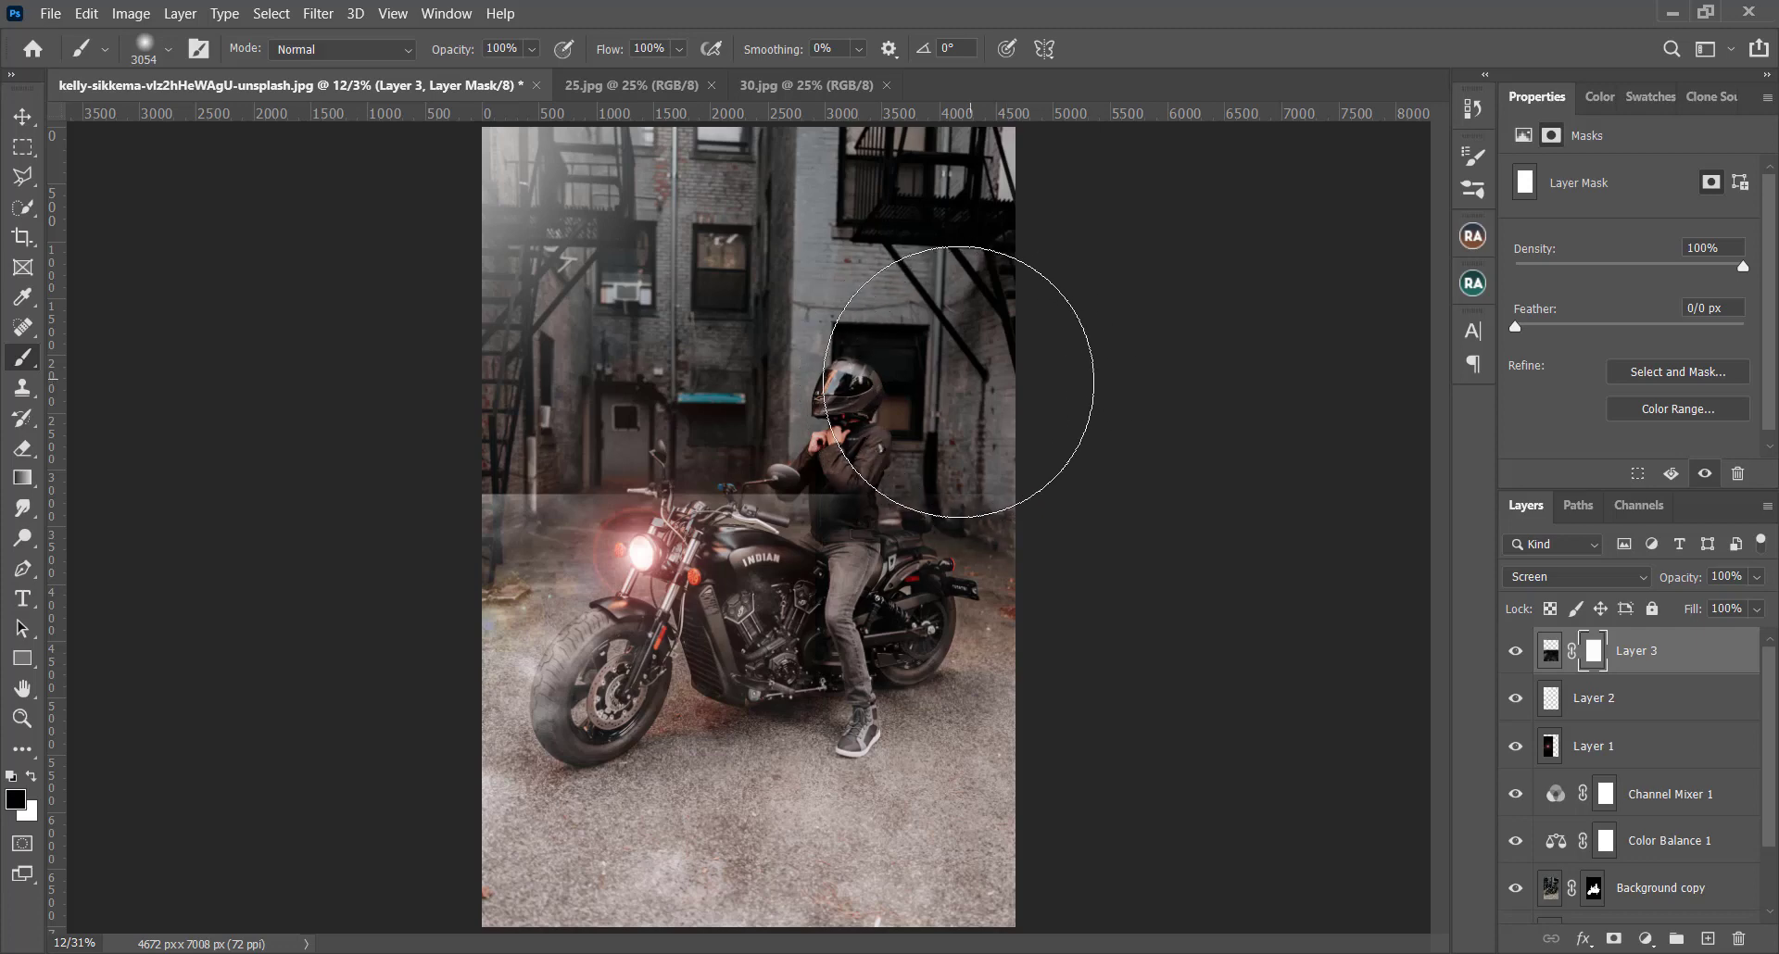
mouse_move(830, 373)
left_mouse_down()
mouse_move(655, 349)
mouse_move(421, 398)
mouse_move(933, 398)
mouse_move(655, 457)
mouse_move(588, 358)
mouse_move(630, 320)
left_mouse_up()
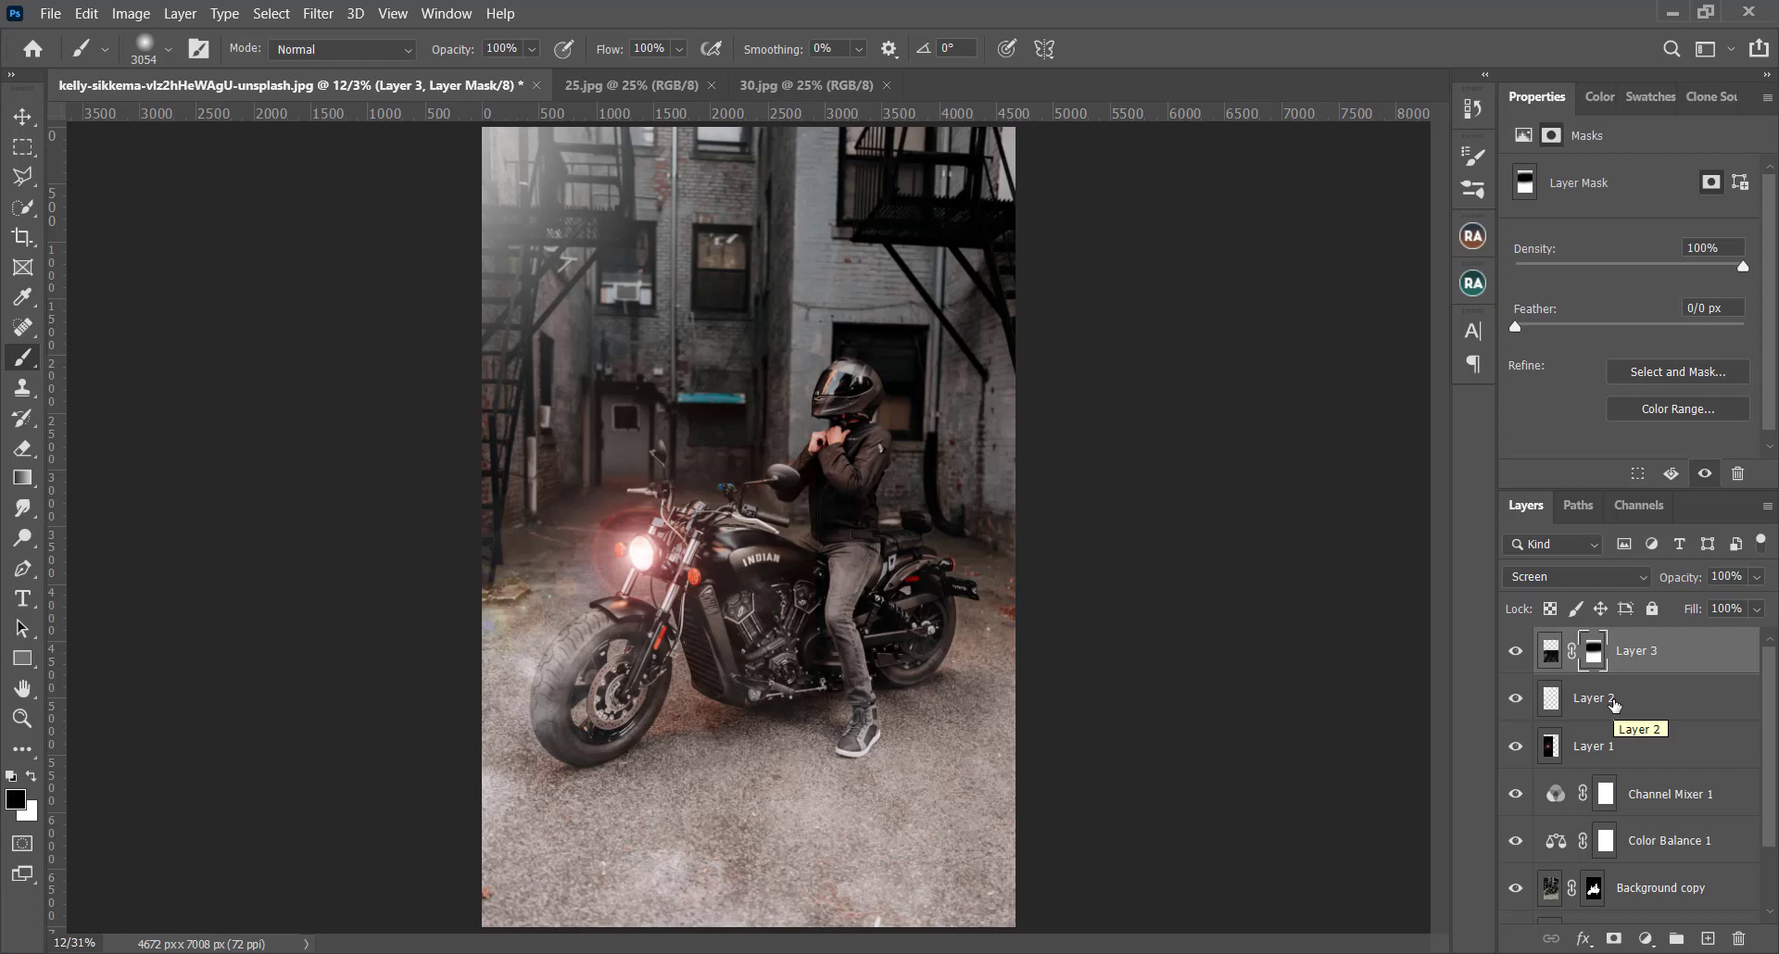
- Add a linear black-to-transparent Gradient Fill at 90° and 100% scale directly above the white glow layer
left_click(1615, 704)
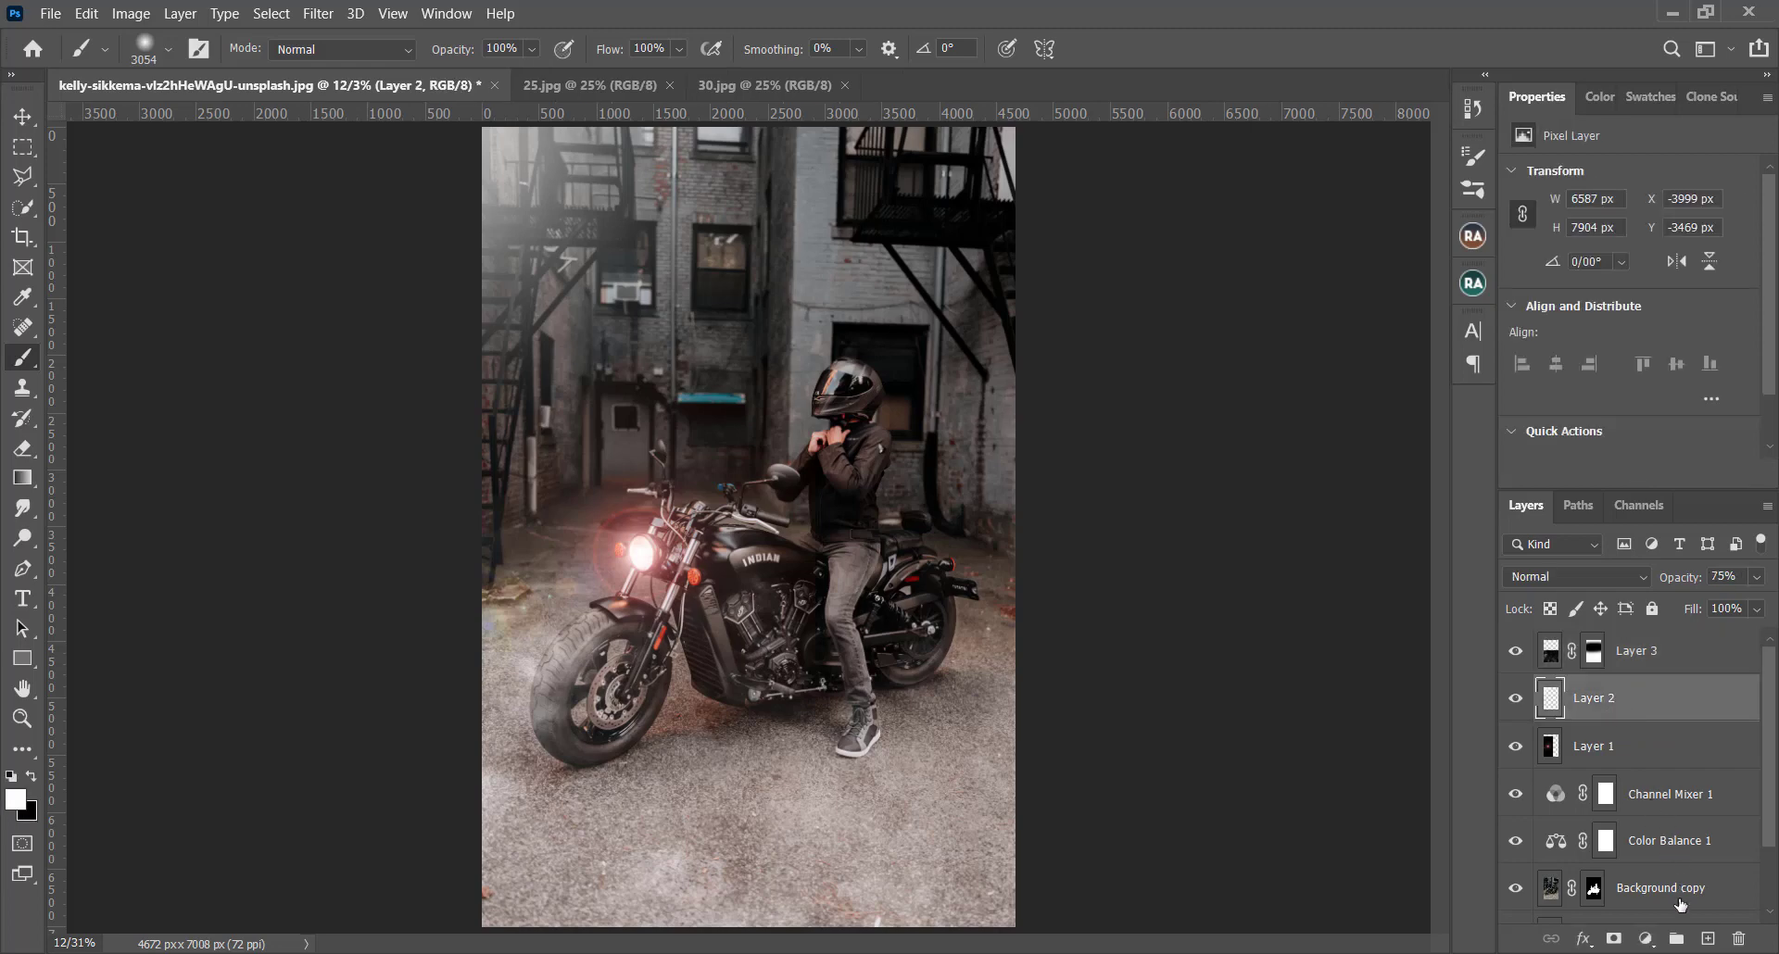
left_click(1647, 939)
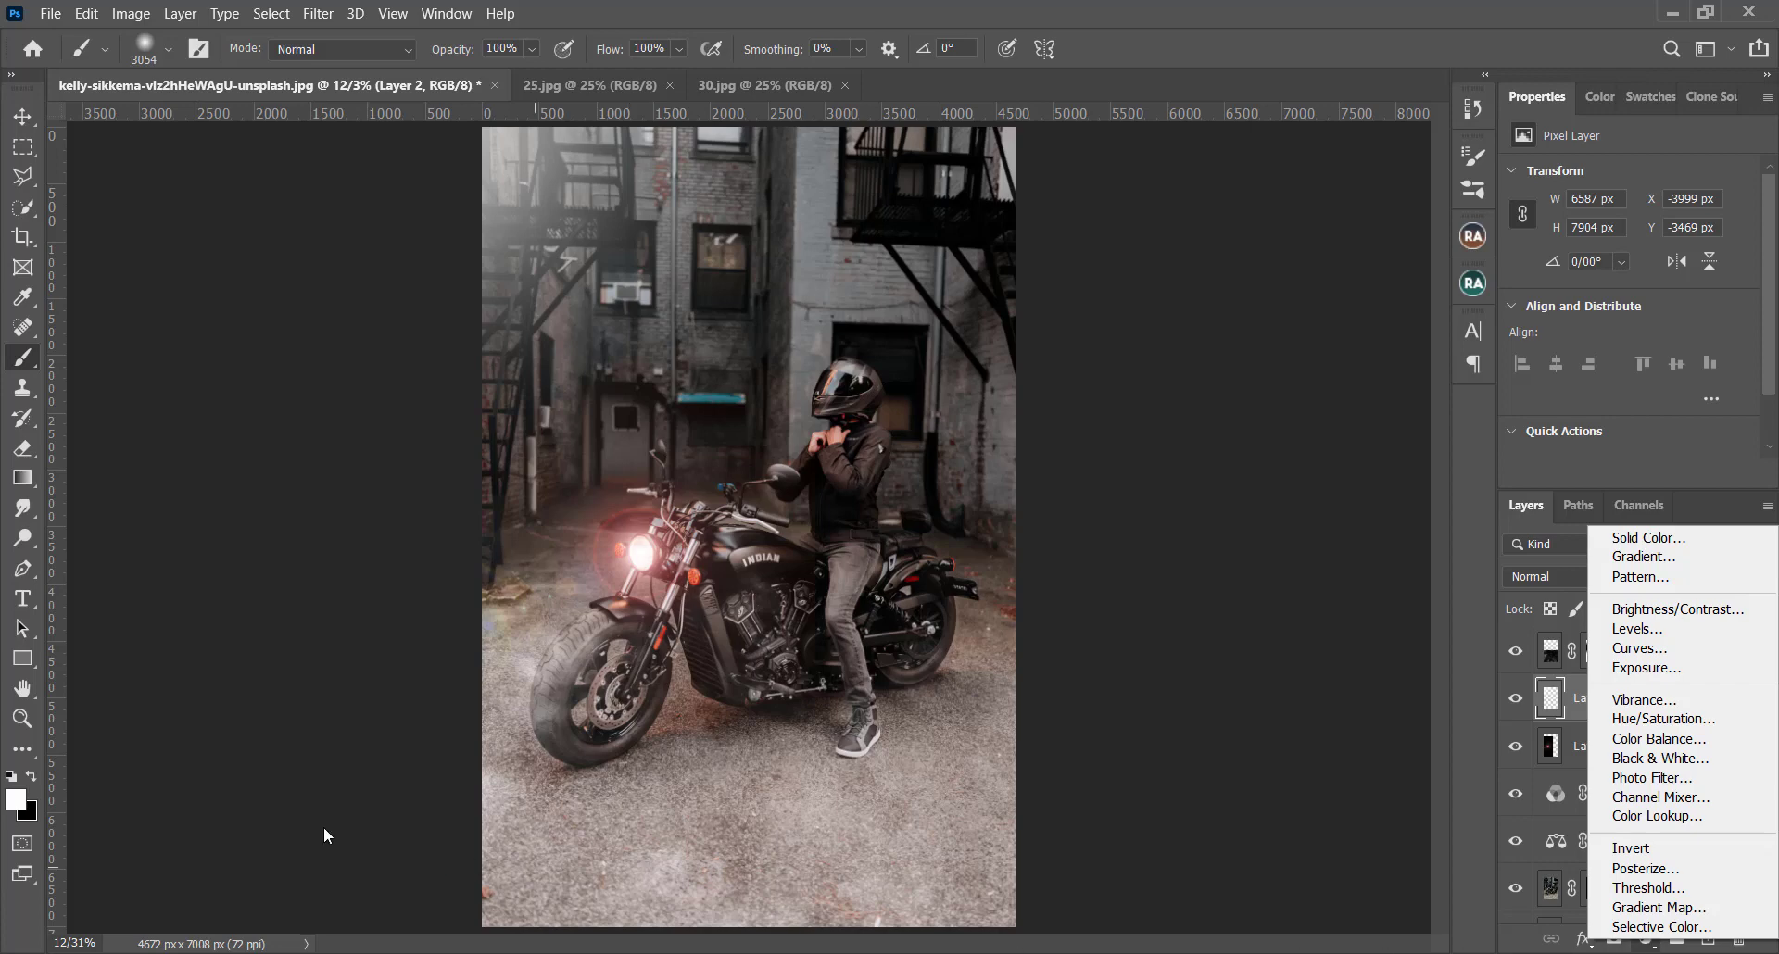
left_click(35, 783)
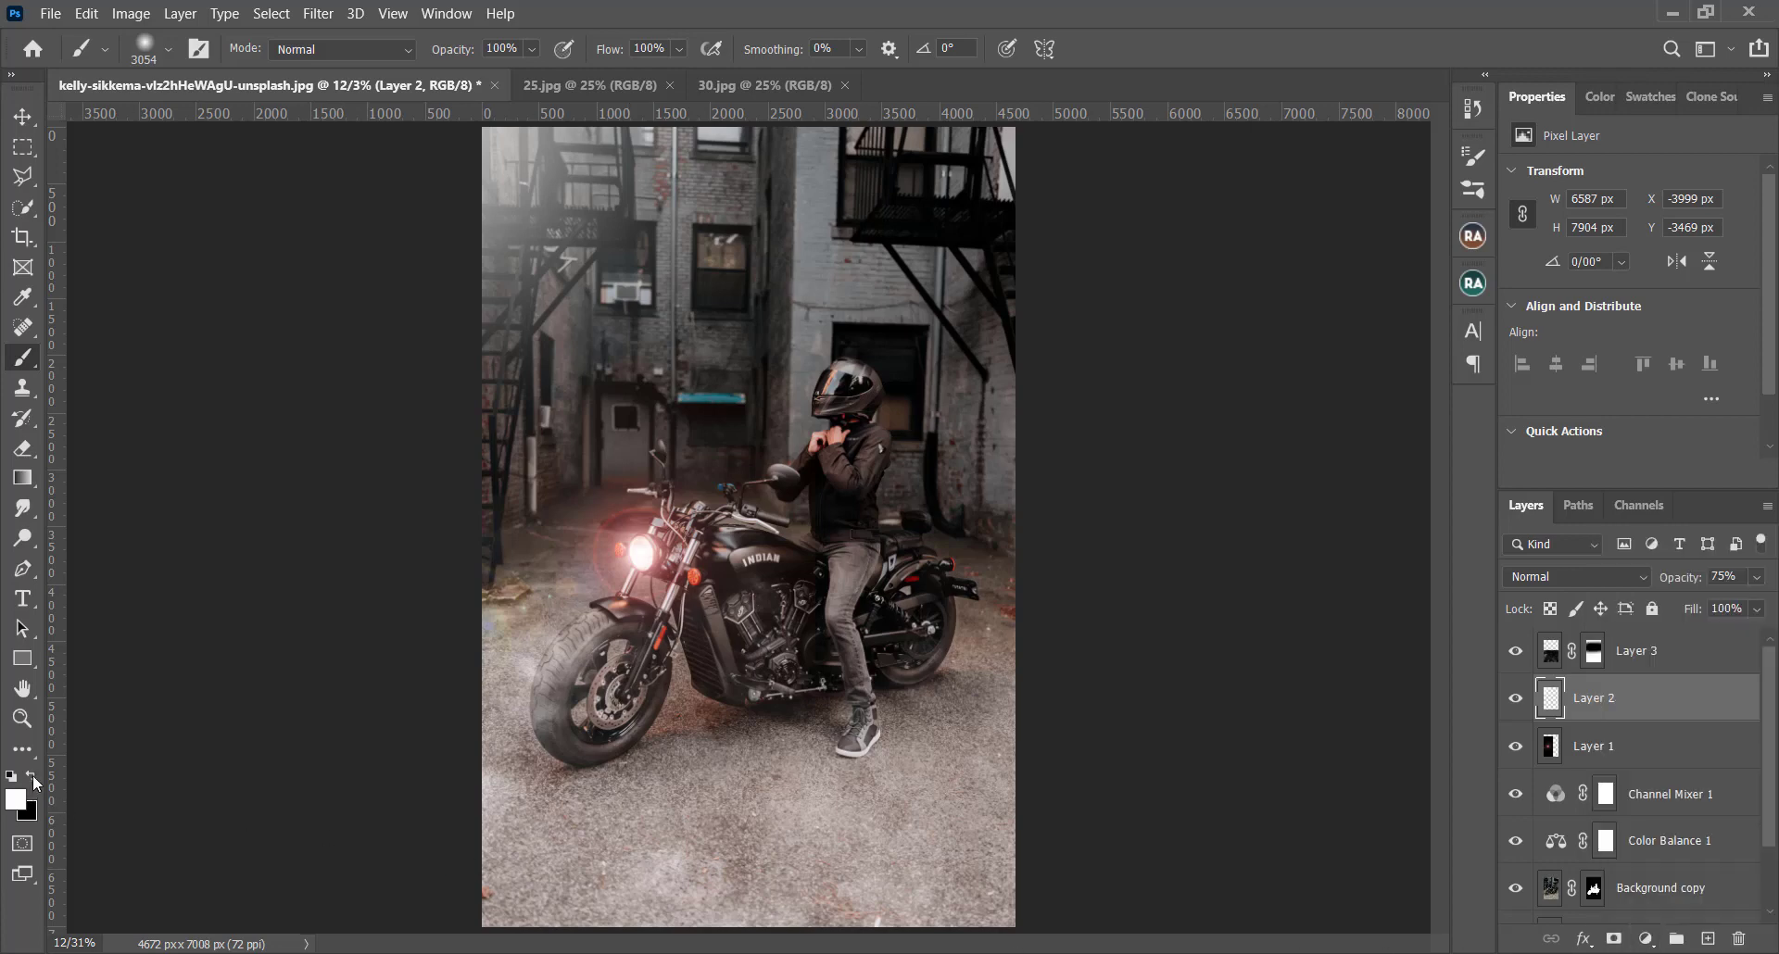
left_click(35, 783)
left_click(1648, 940)
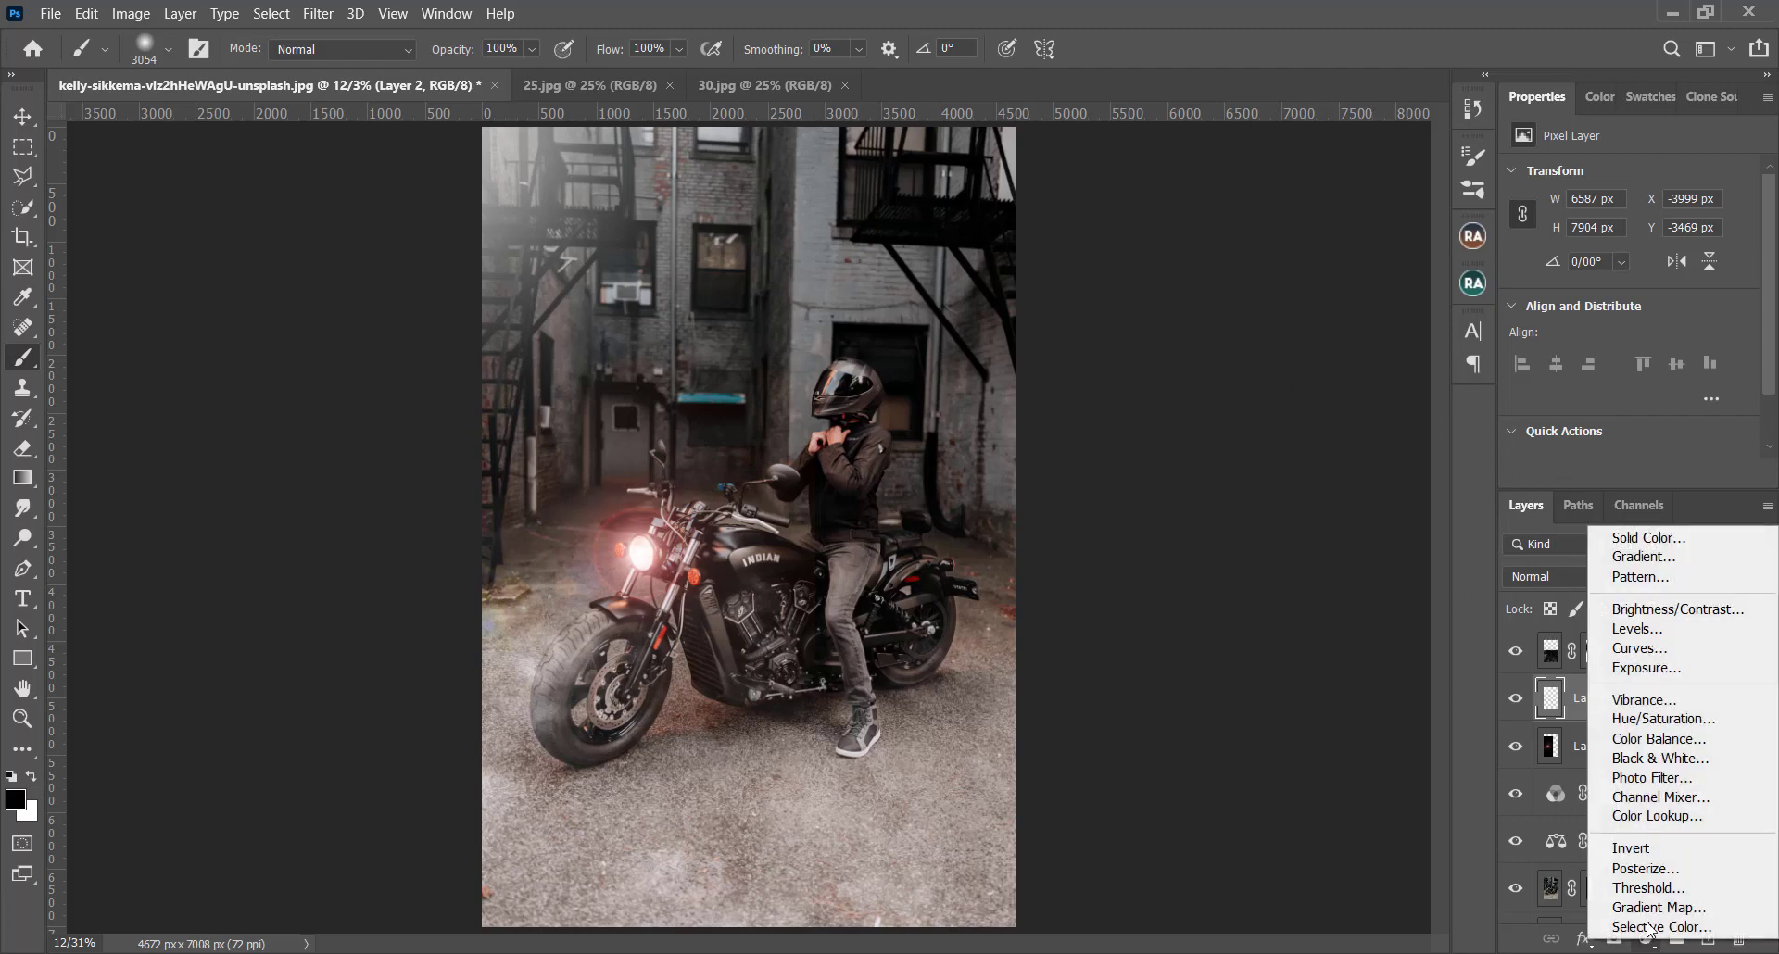
left_click(1618, 560)
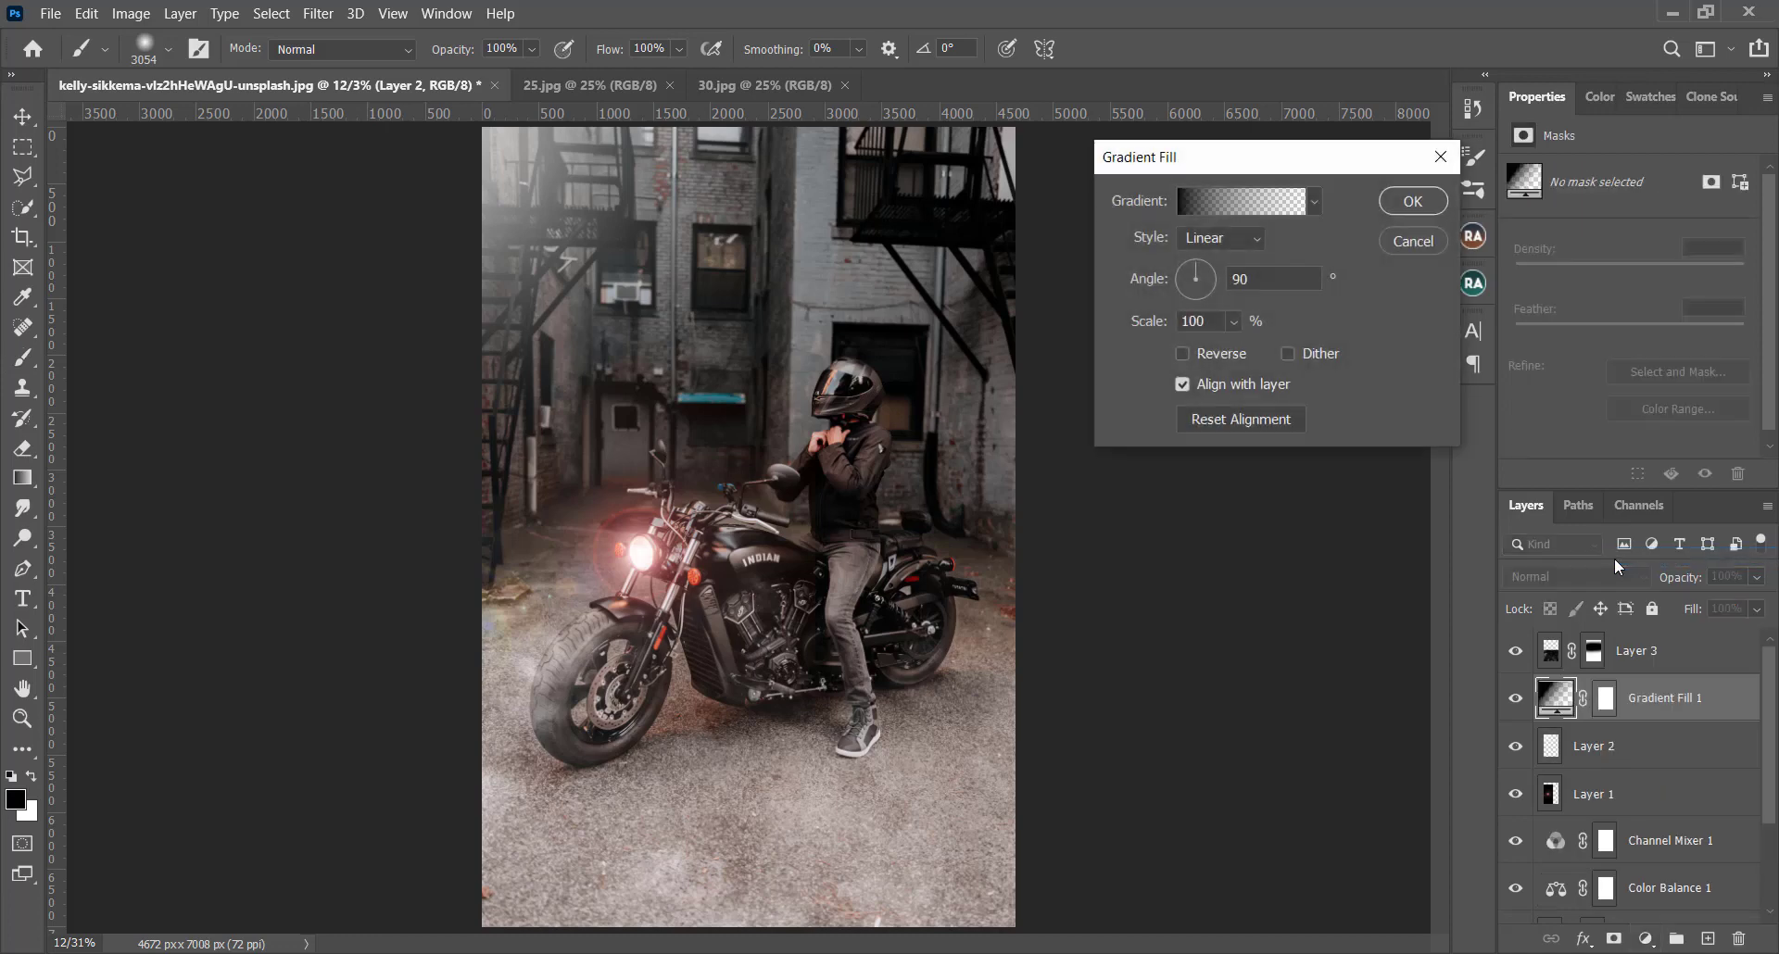
left_click(1236, 205)
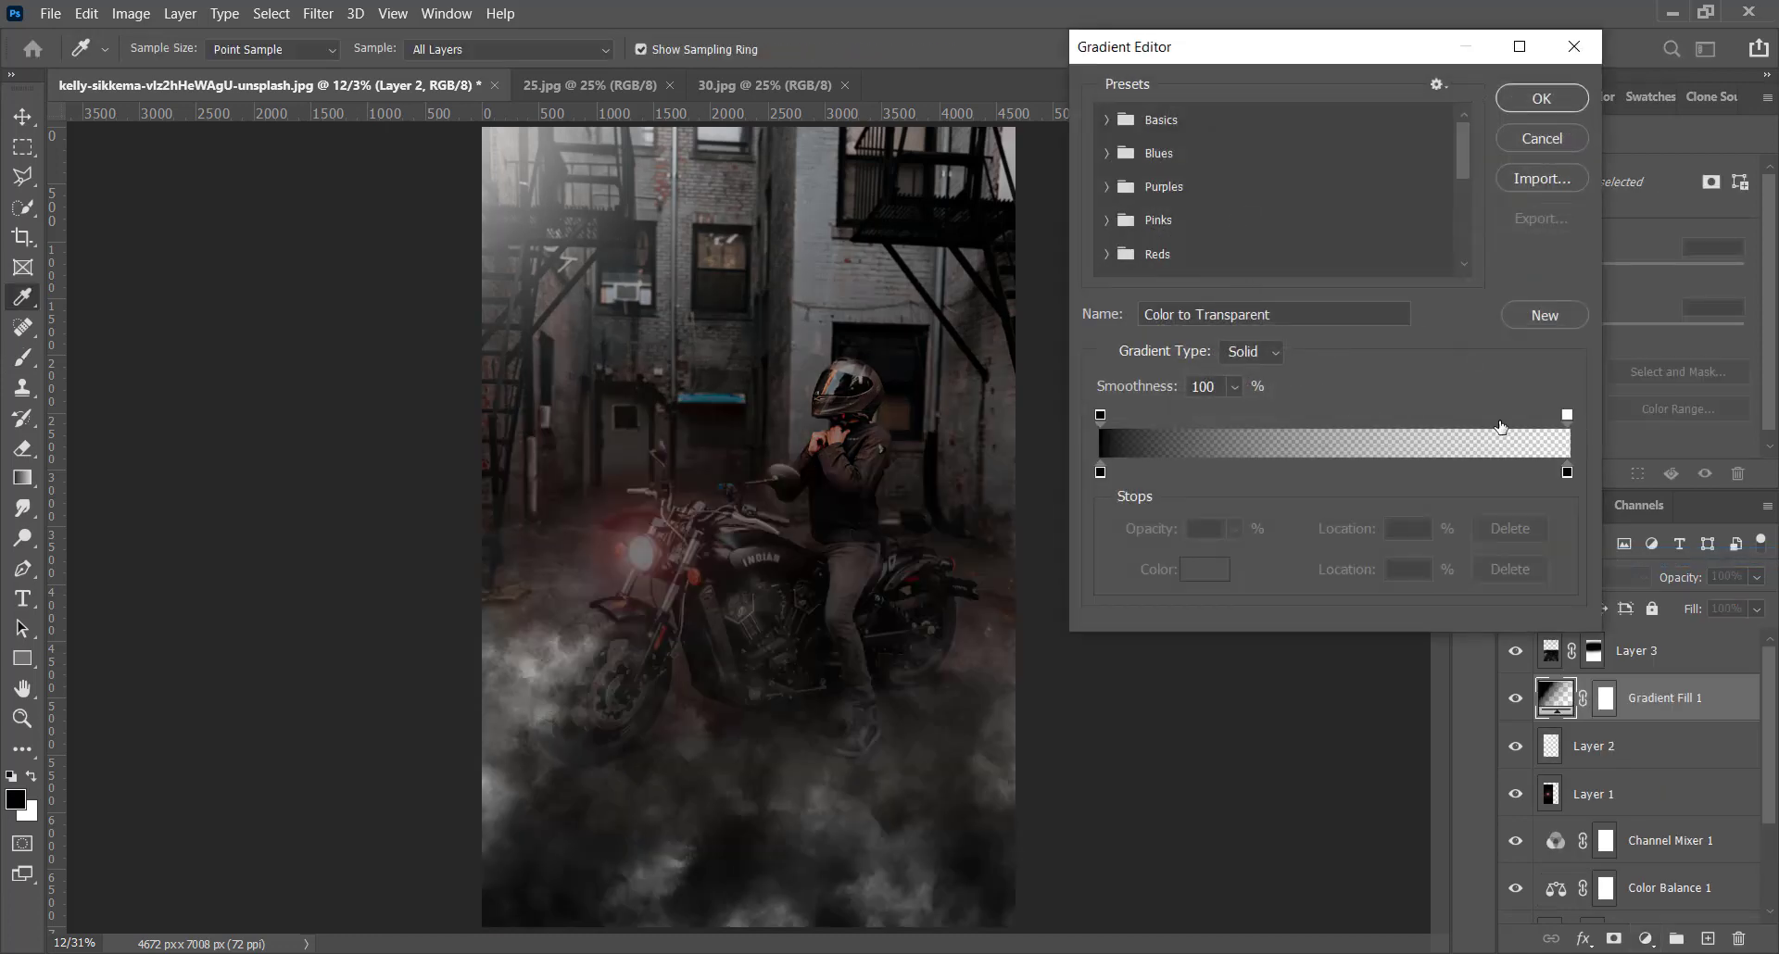
left_click(1567, 417)
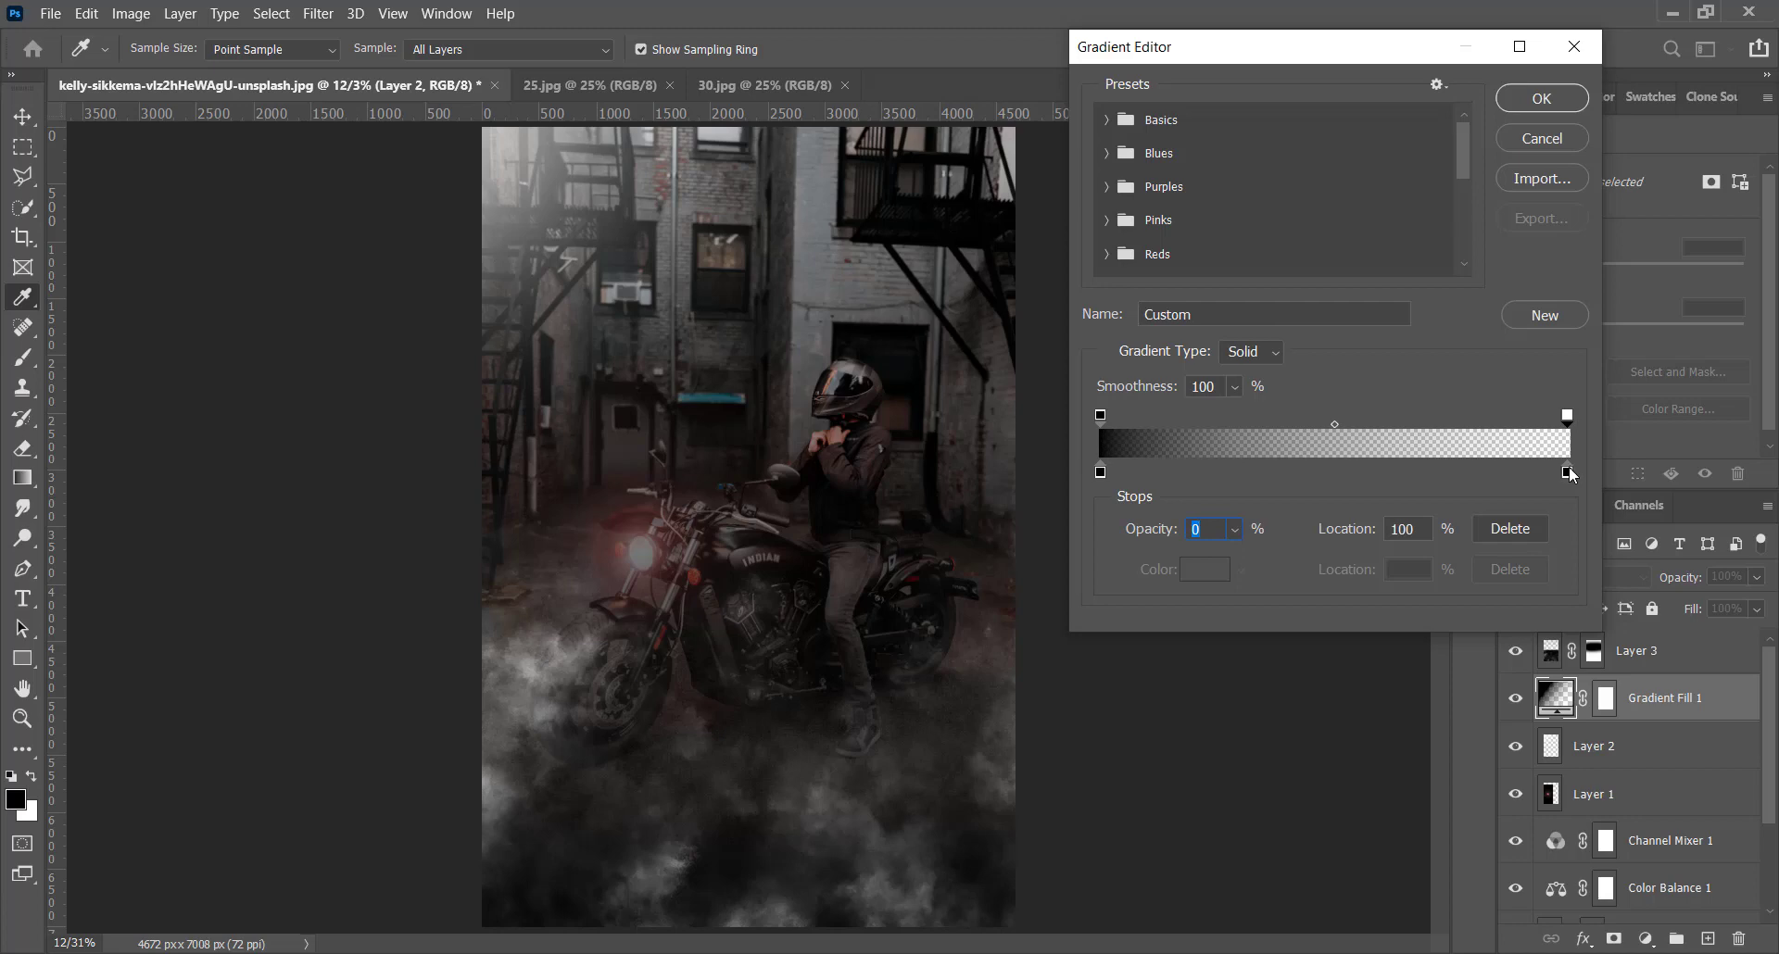
left_click(1512, 104)
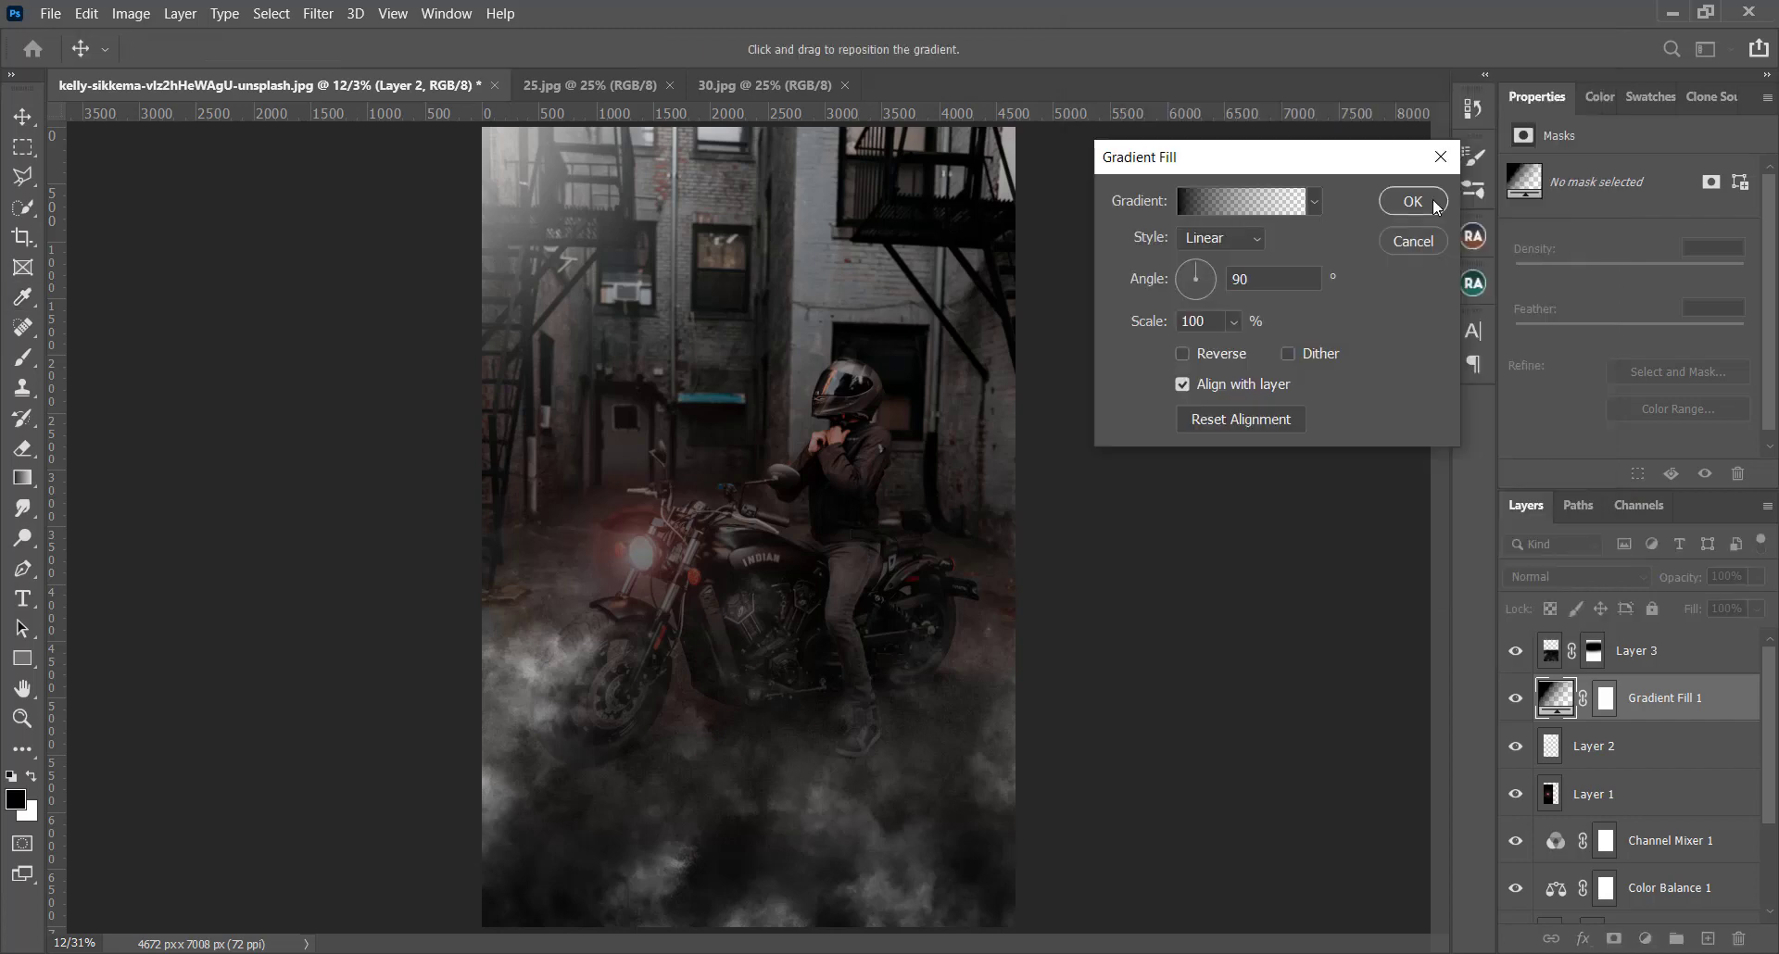
left_click(1412, 202)
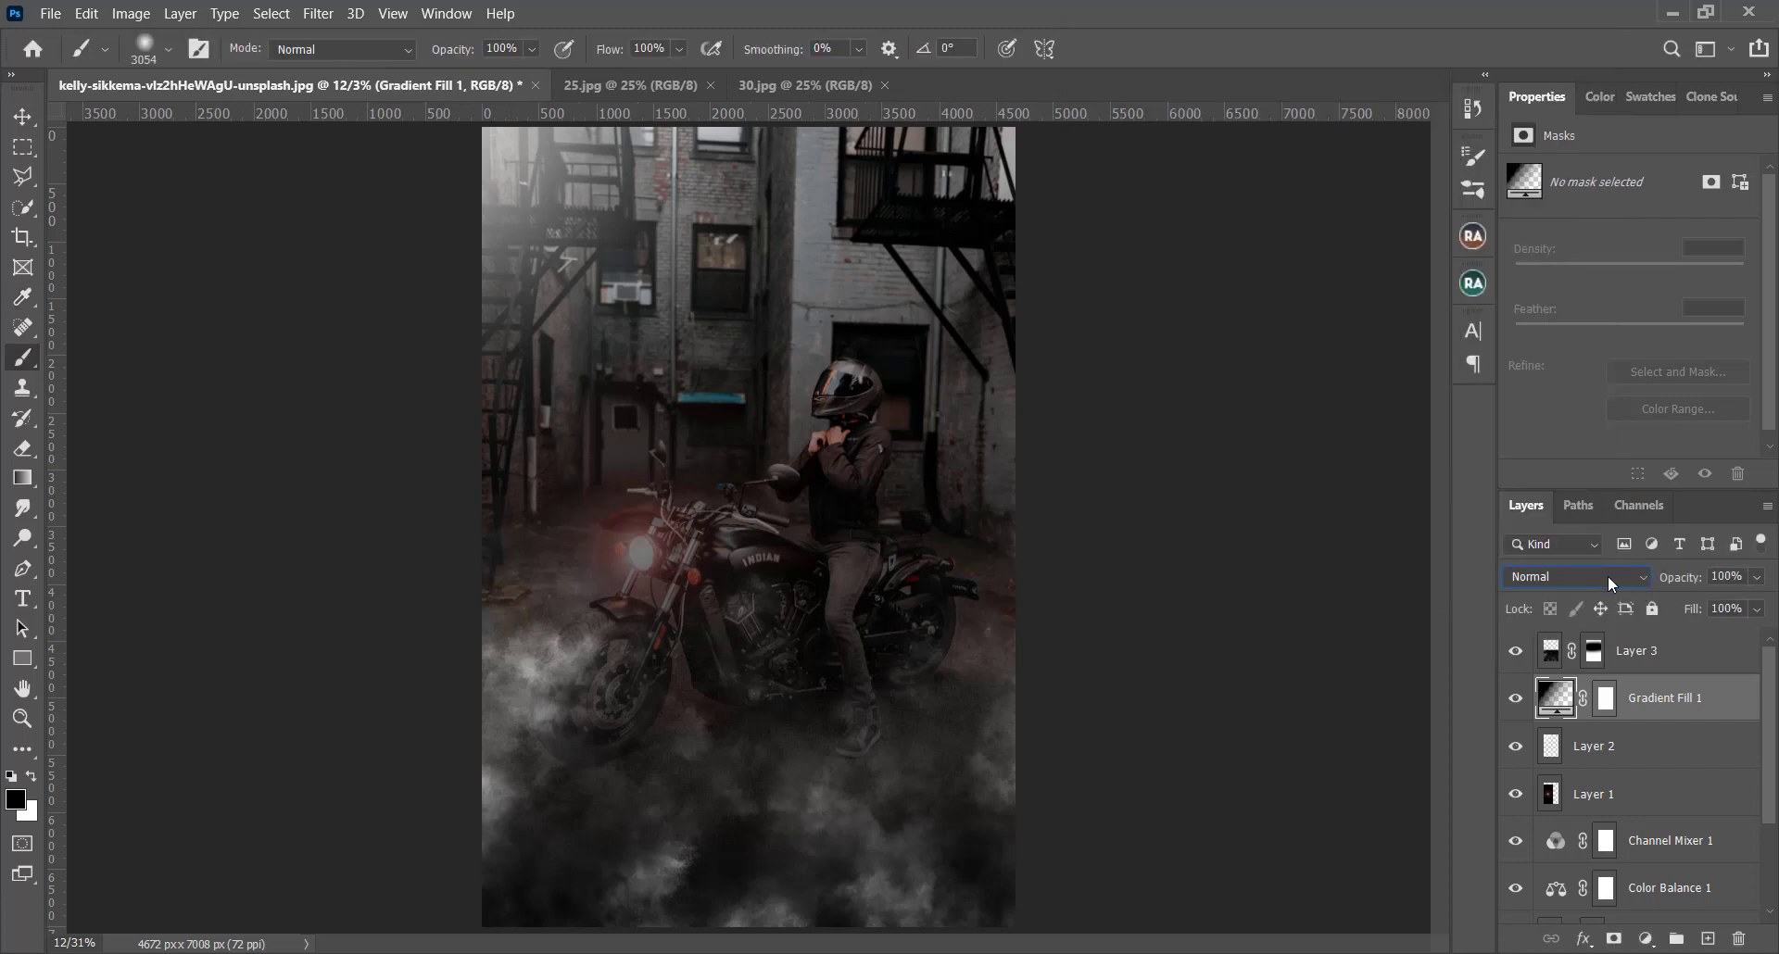
- Set the gradient fill layer's blend mode to Color Burn and invert its layer mask to black
left_click(1608, 575)
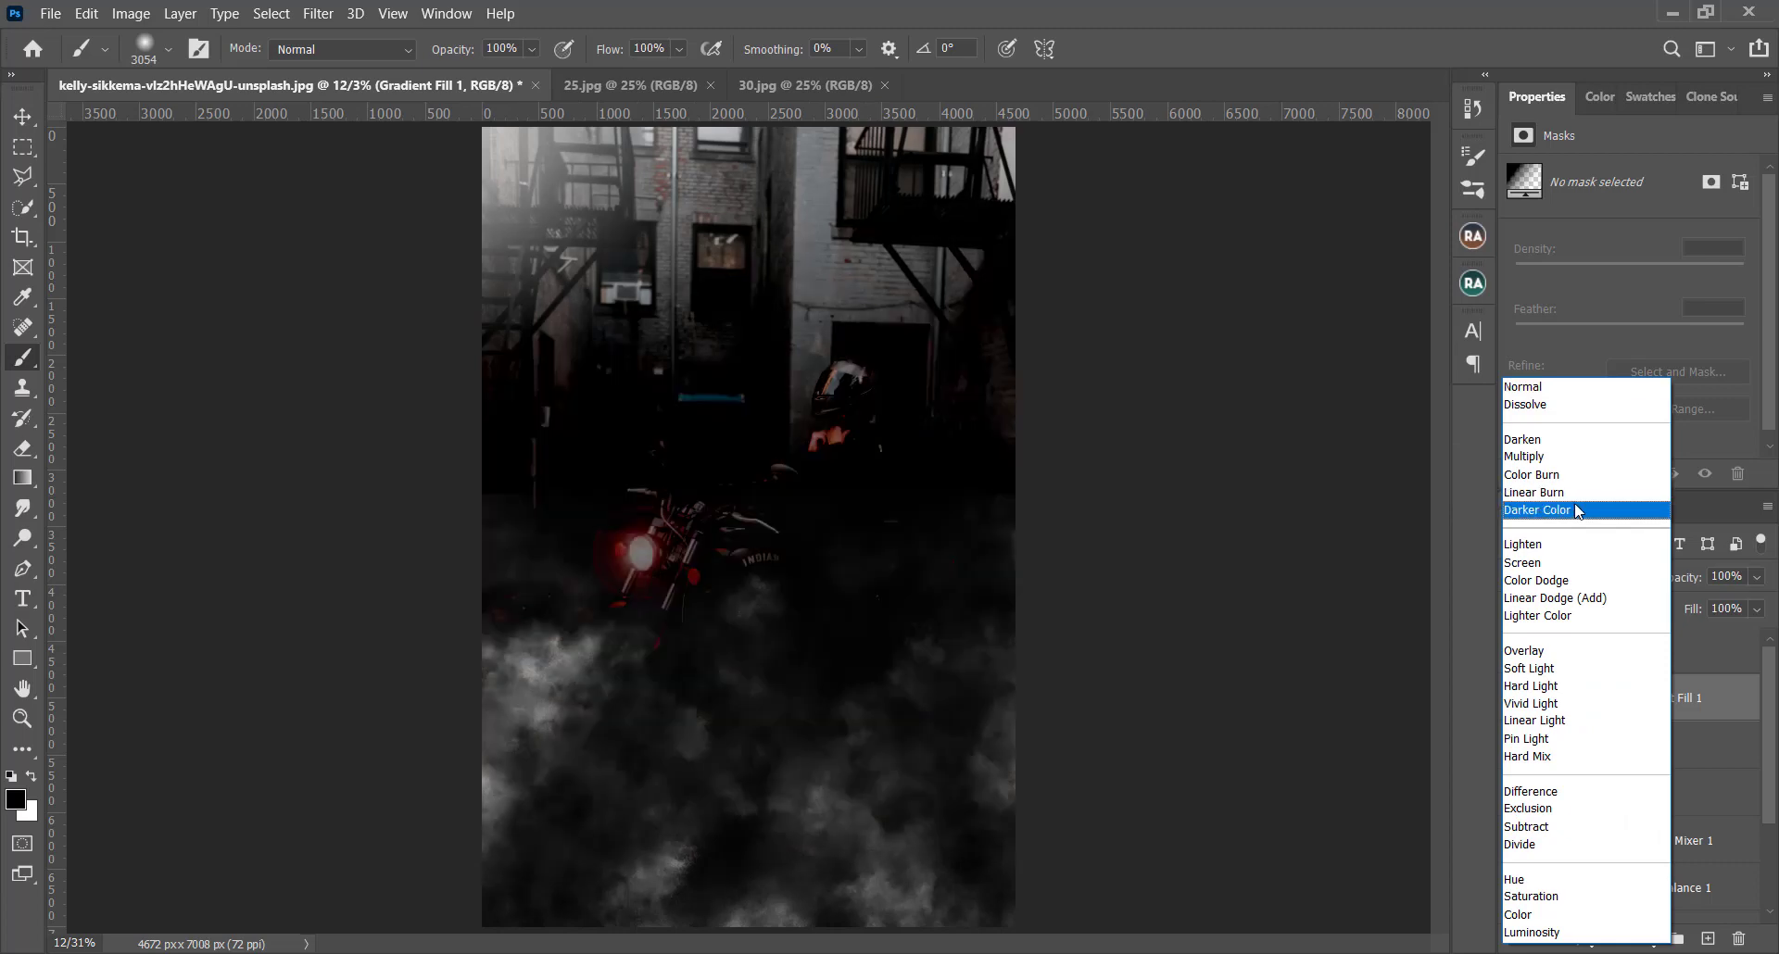
left_click(1569, 475)
left_click(1611, 710)
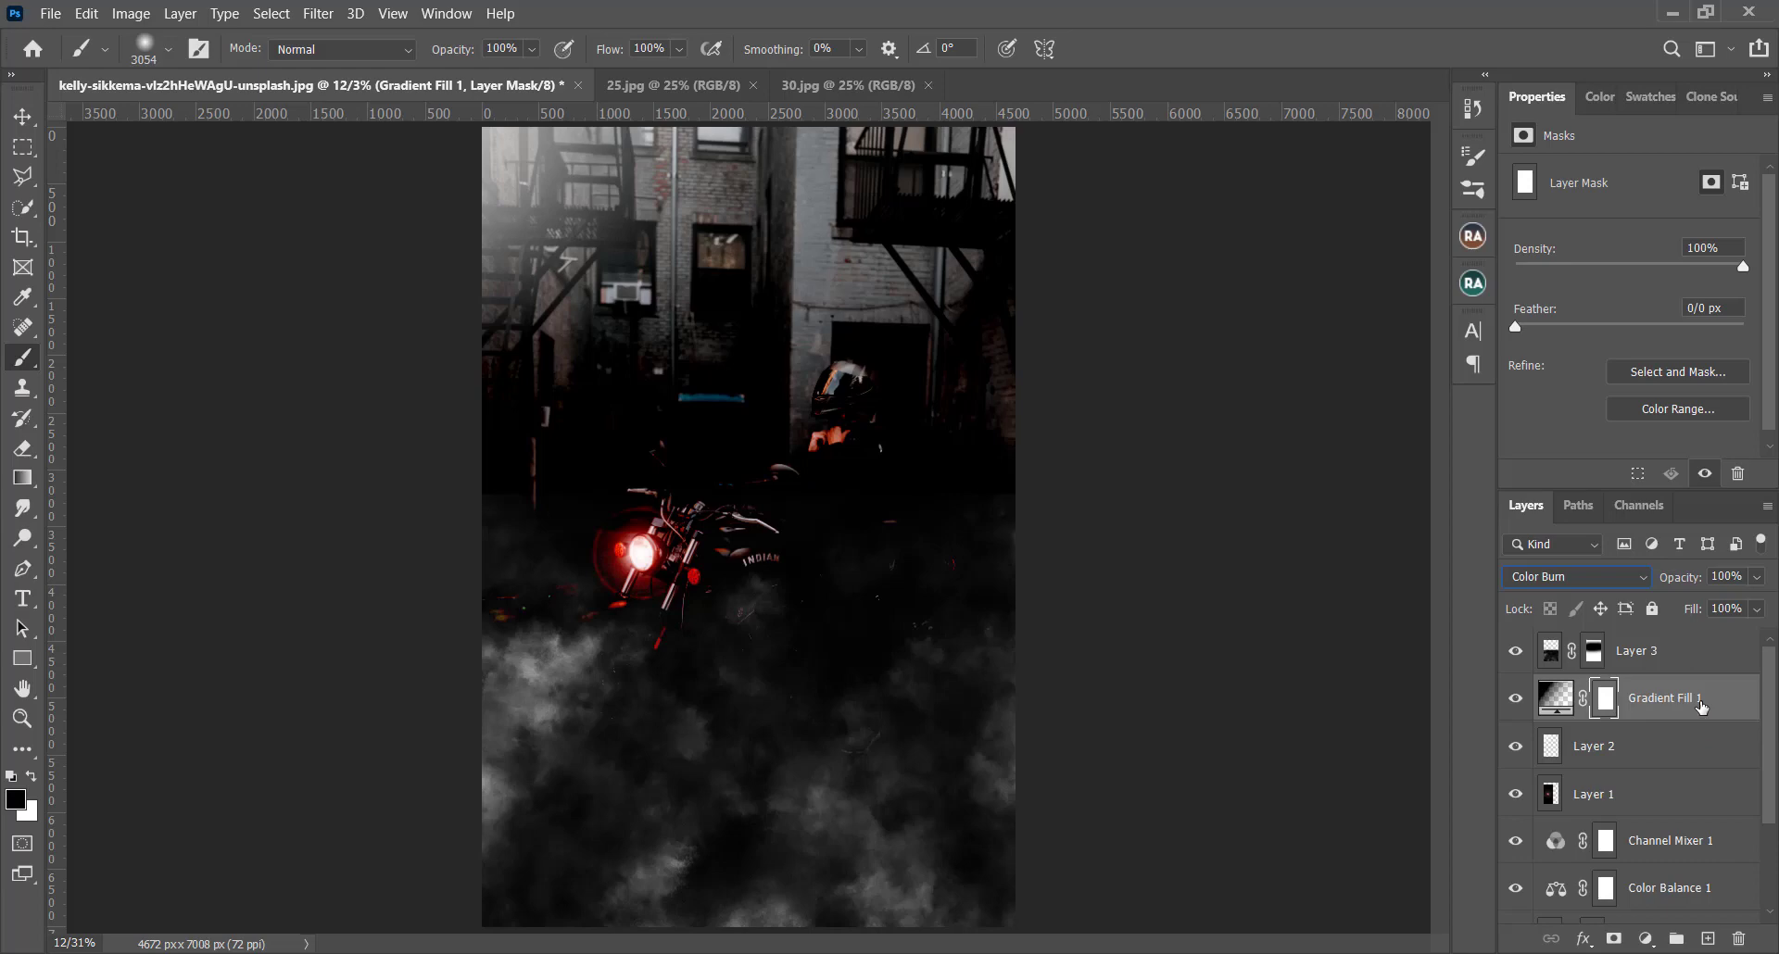
key("ctrl+i")
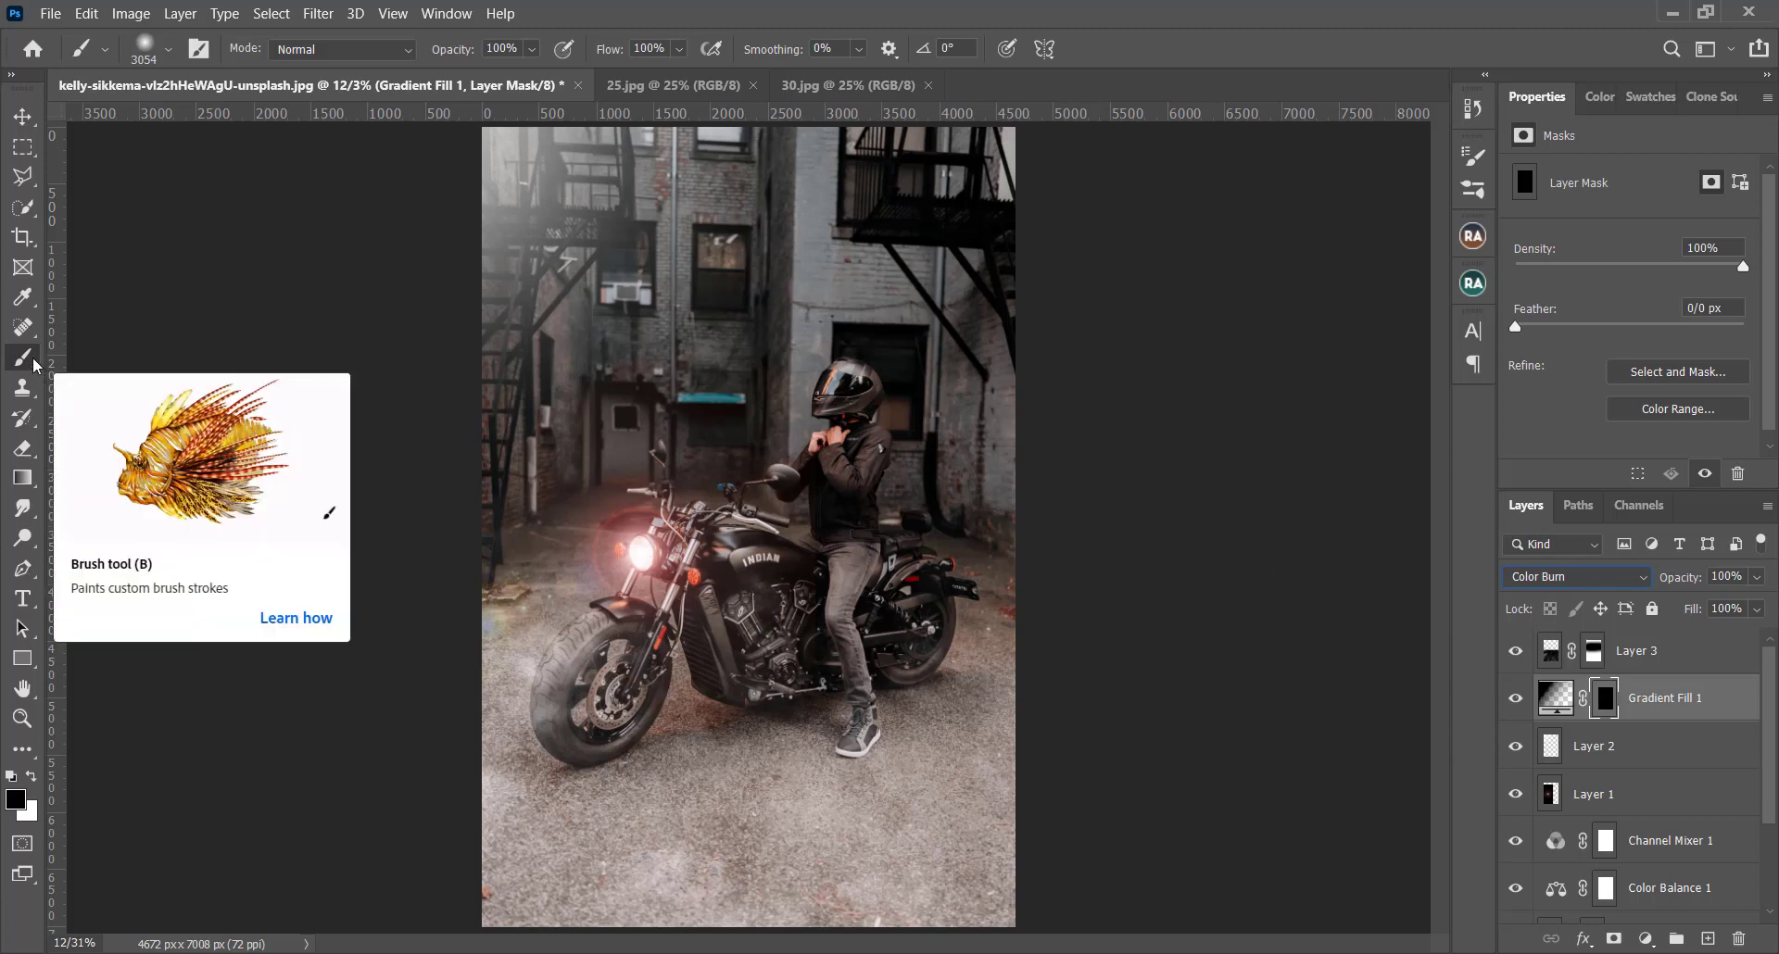
- Paint white over the ground on the gradient fill's mask at 13% brush flow and set the layer's opacity to 57%
left_click(34, 779)
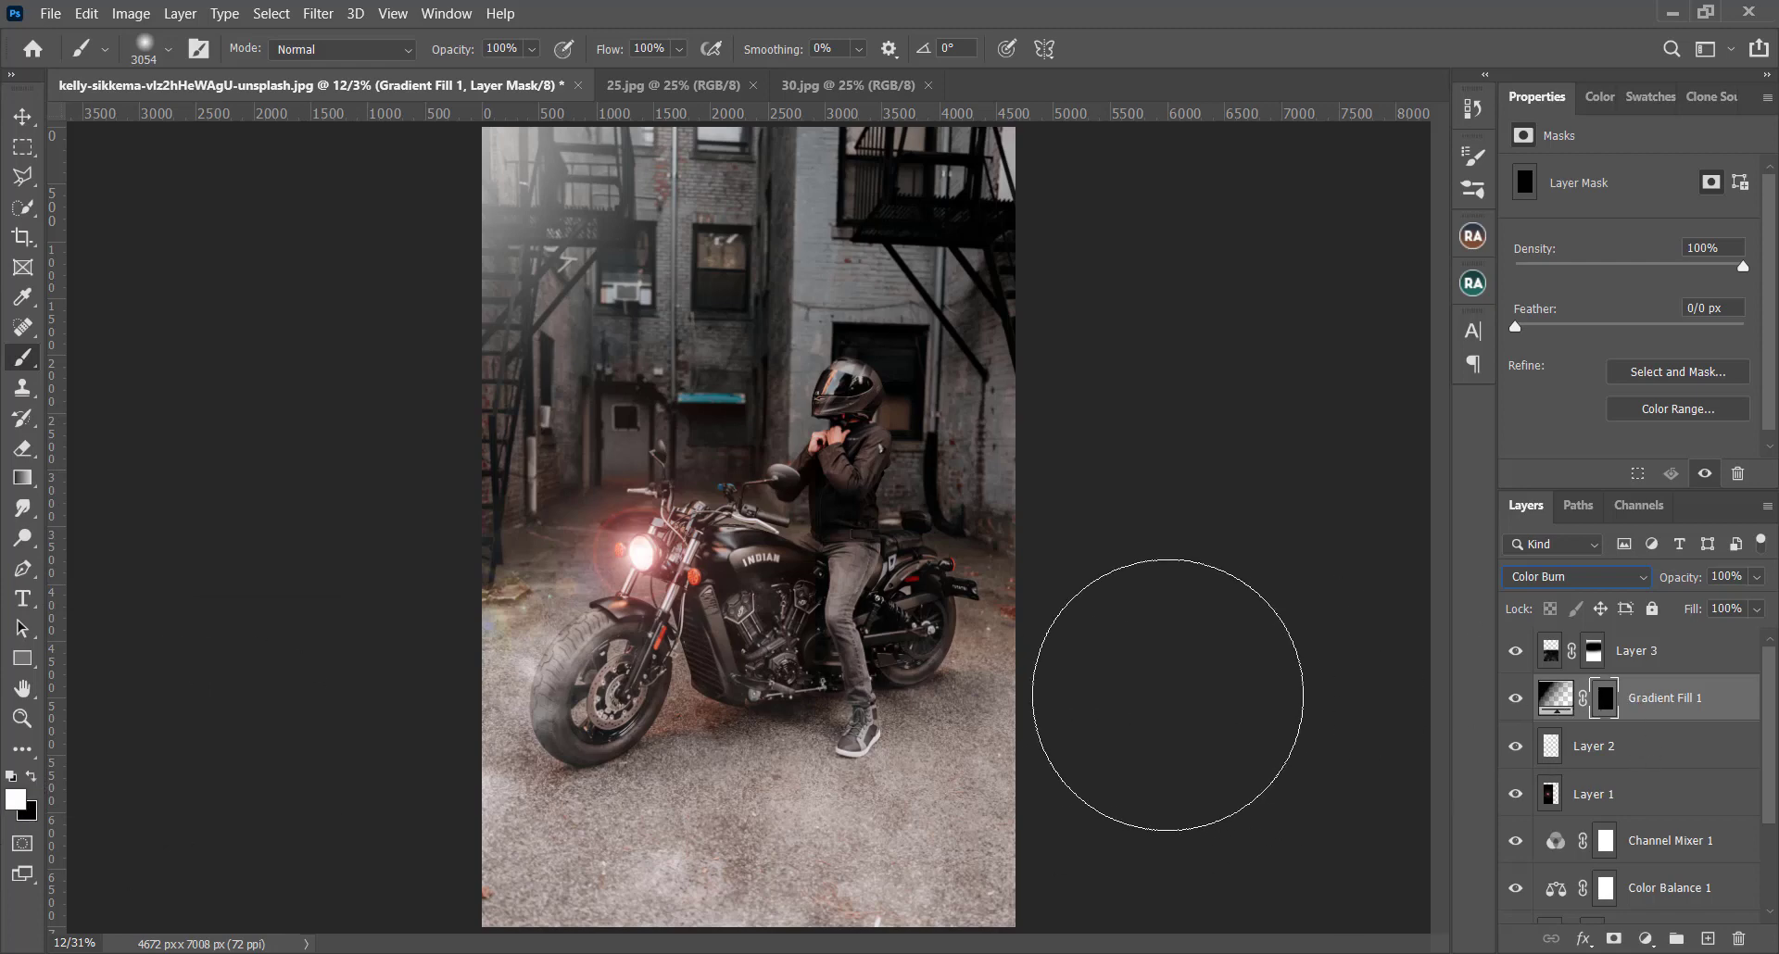
left_click_drag(605, 58, 504, 67)
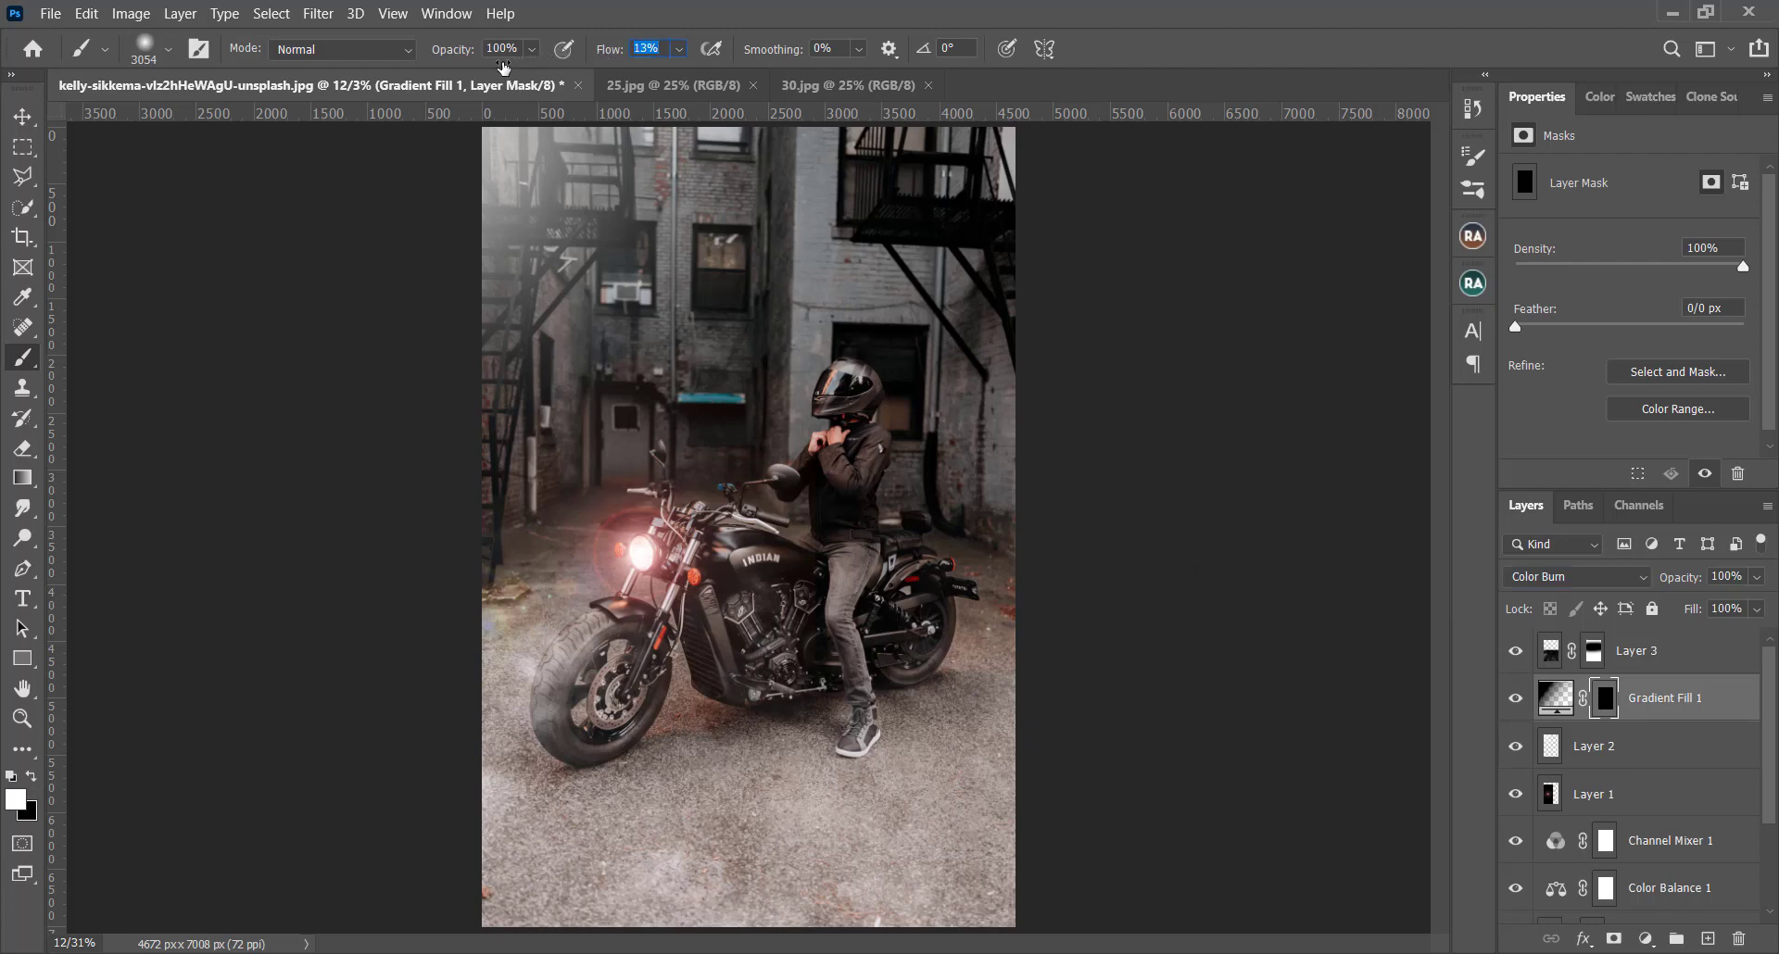
left_click_drag(504, 67, 503, 70)
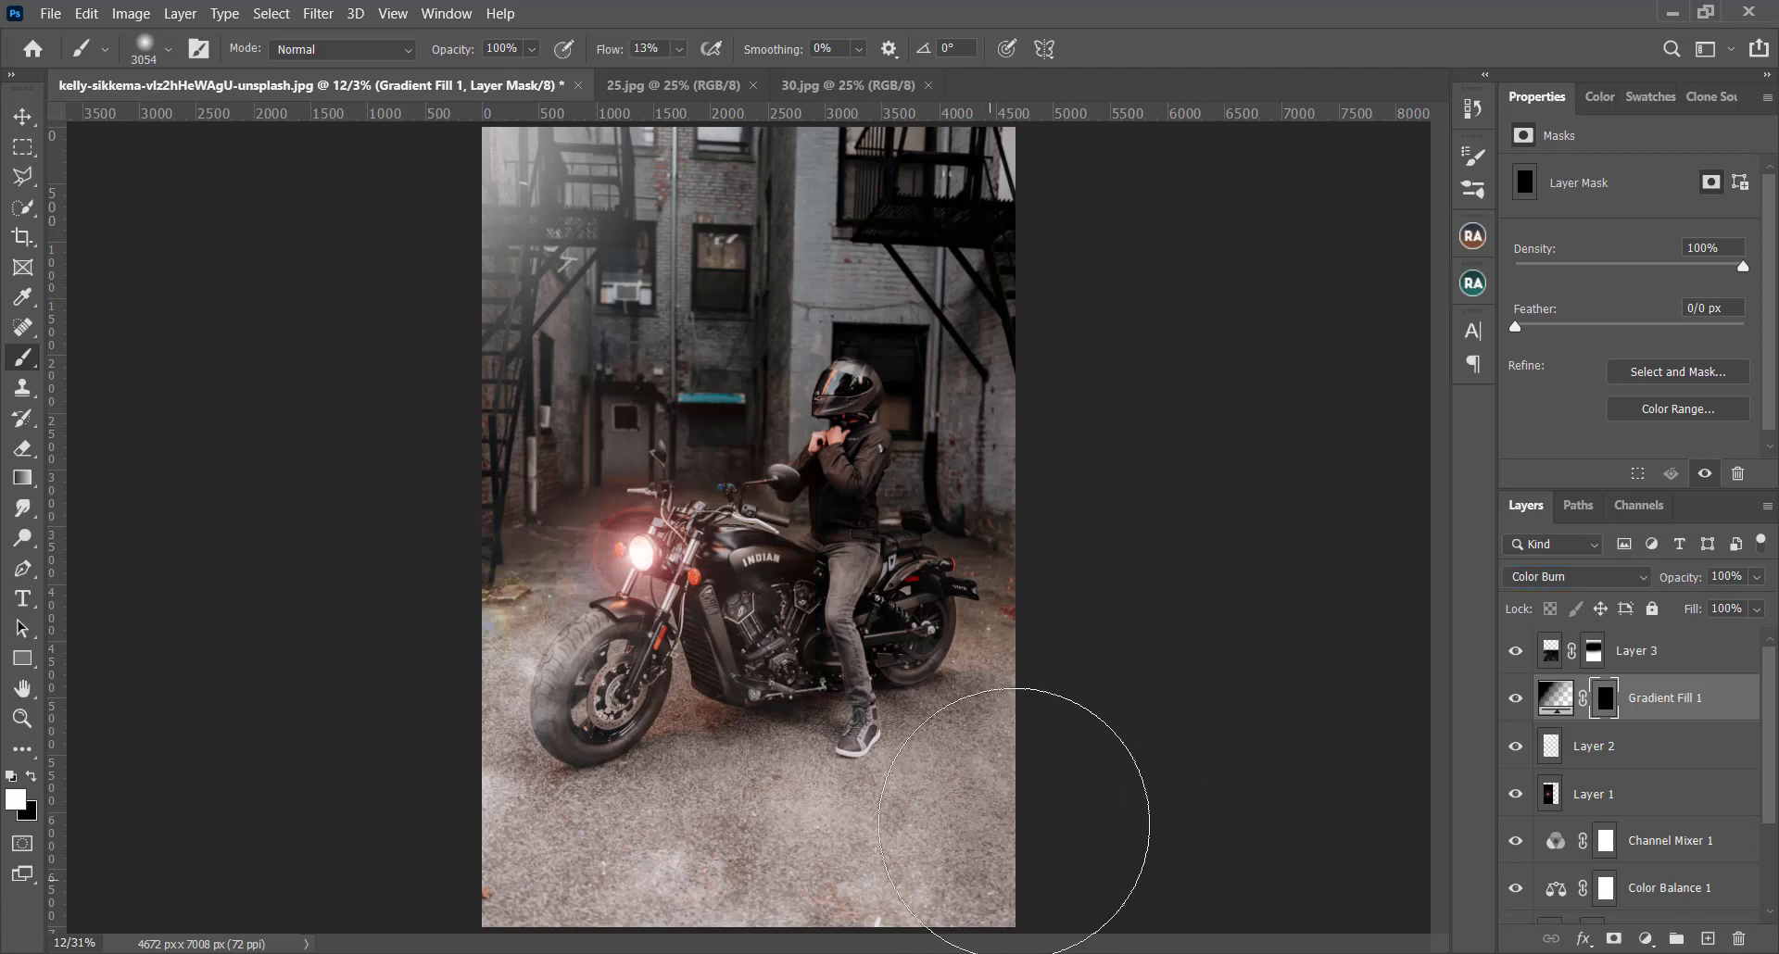
mouse_move(1015, 821)
left_mouse_down()
mouse_move(1072, 834)
mouse_move(1028, 731)
mouse_move(728, 878)
mouse_move(881, 775)
mouse_move(1020, 715)
mouse_move(1025, 754)
mouse_move(853, 834)
mouse_move(965, 568)
mouse_move(457, 735)
mouse_move(1131, 647)
left_mouse_up()
key("5")
key("7")
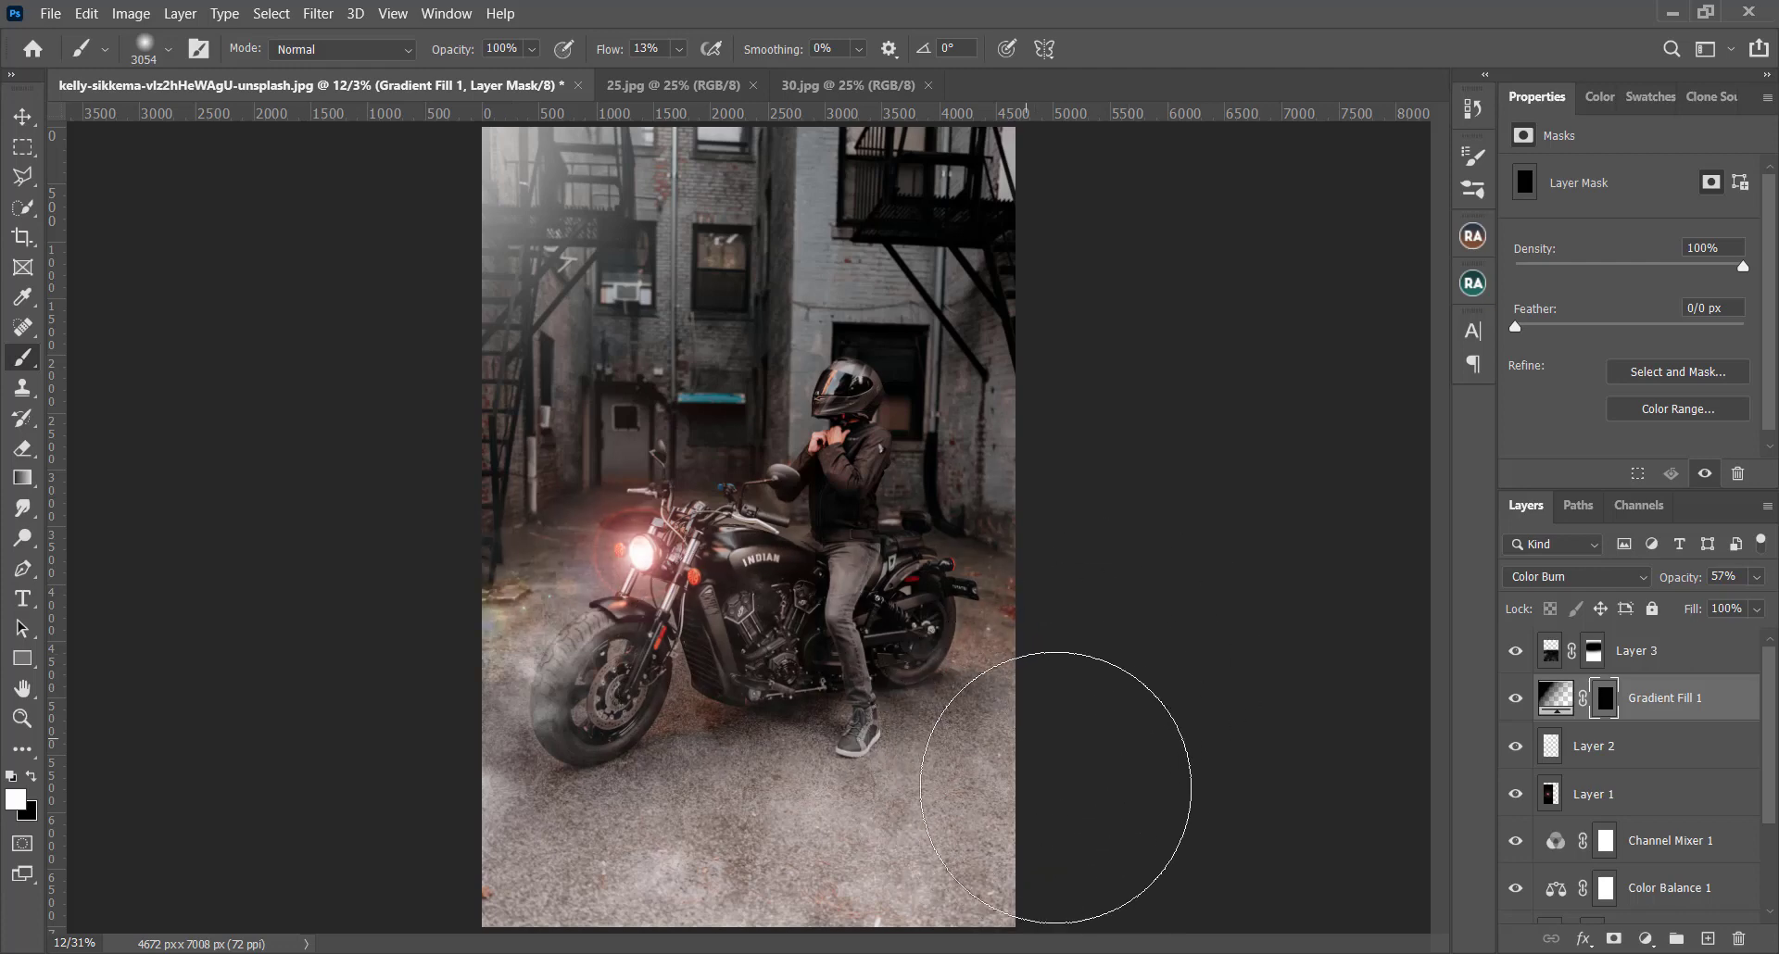
mouse_move(1056, 787)
left_mouse_down()
mouse_move(750, 787)
mouse_move(787, 769)
mouse_move(565, 888)
left_mouse_up()
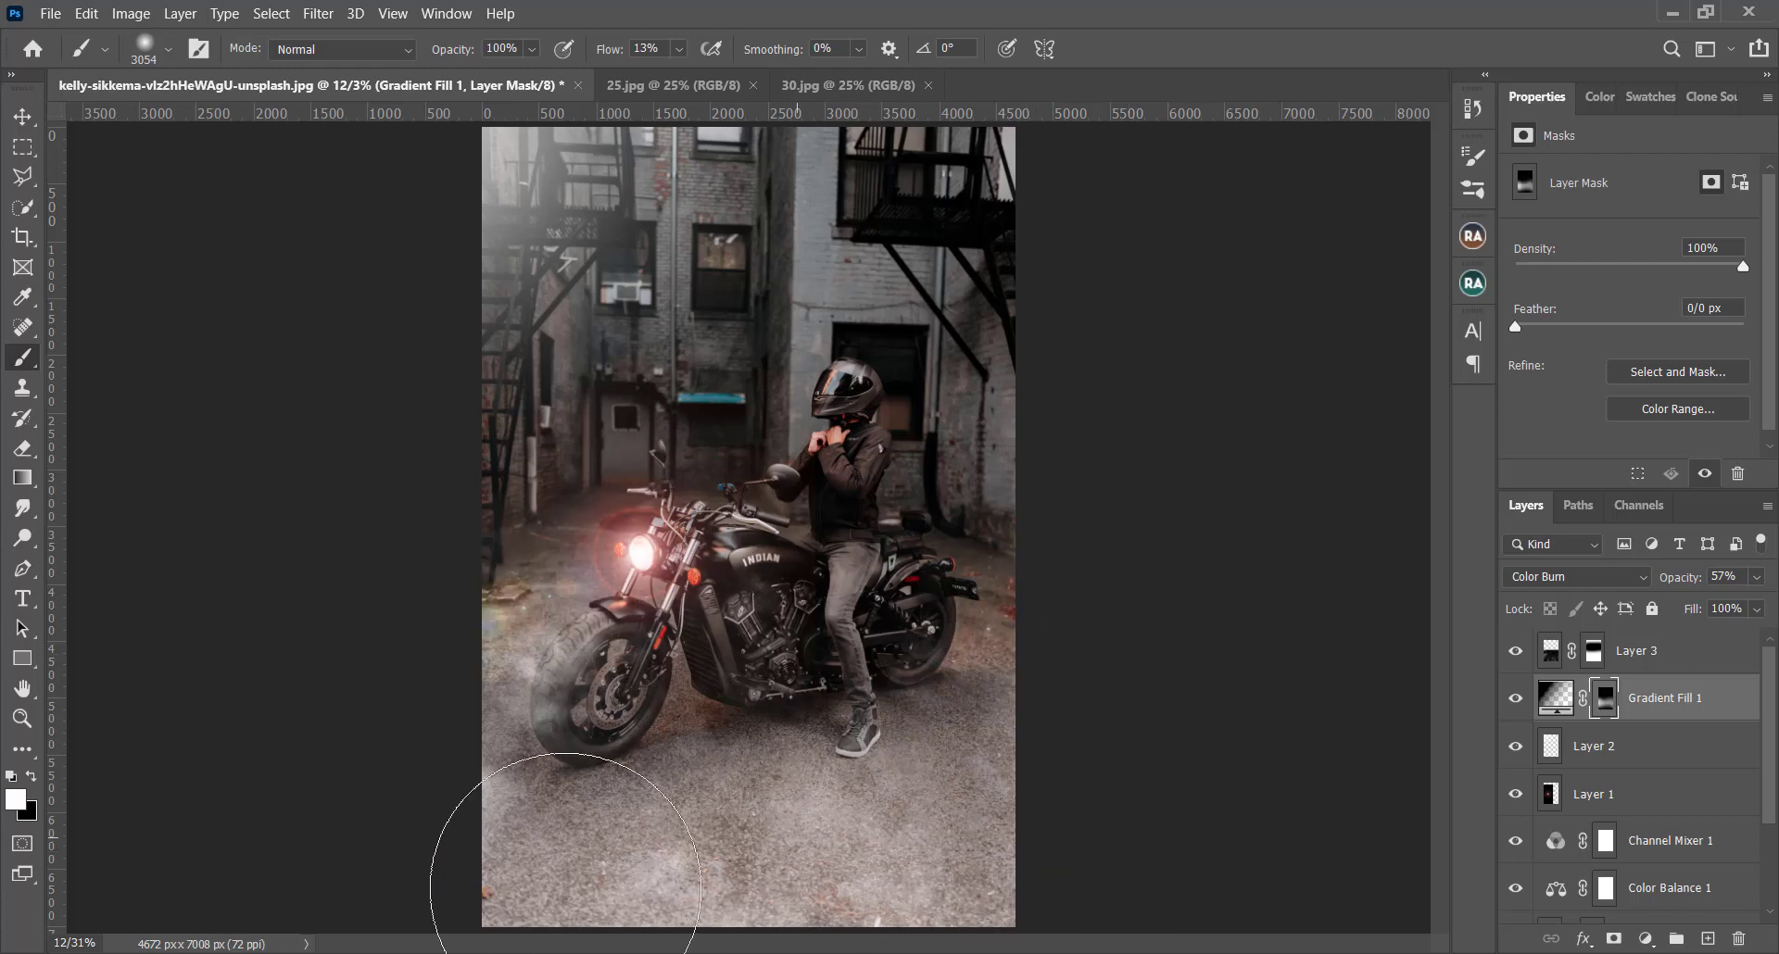
- Copy the smoke image from 25.jpg into the motorcycle document and place it at the top of the layer stack
left_click(674, 84)
left_click_drag(1556, 645, 790, 414)
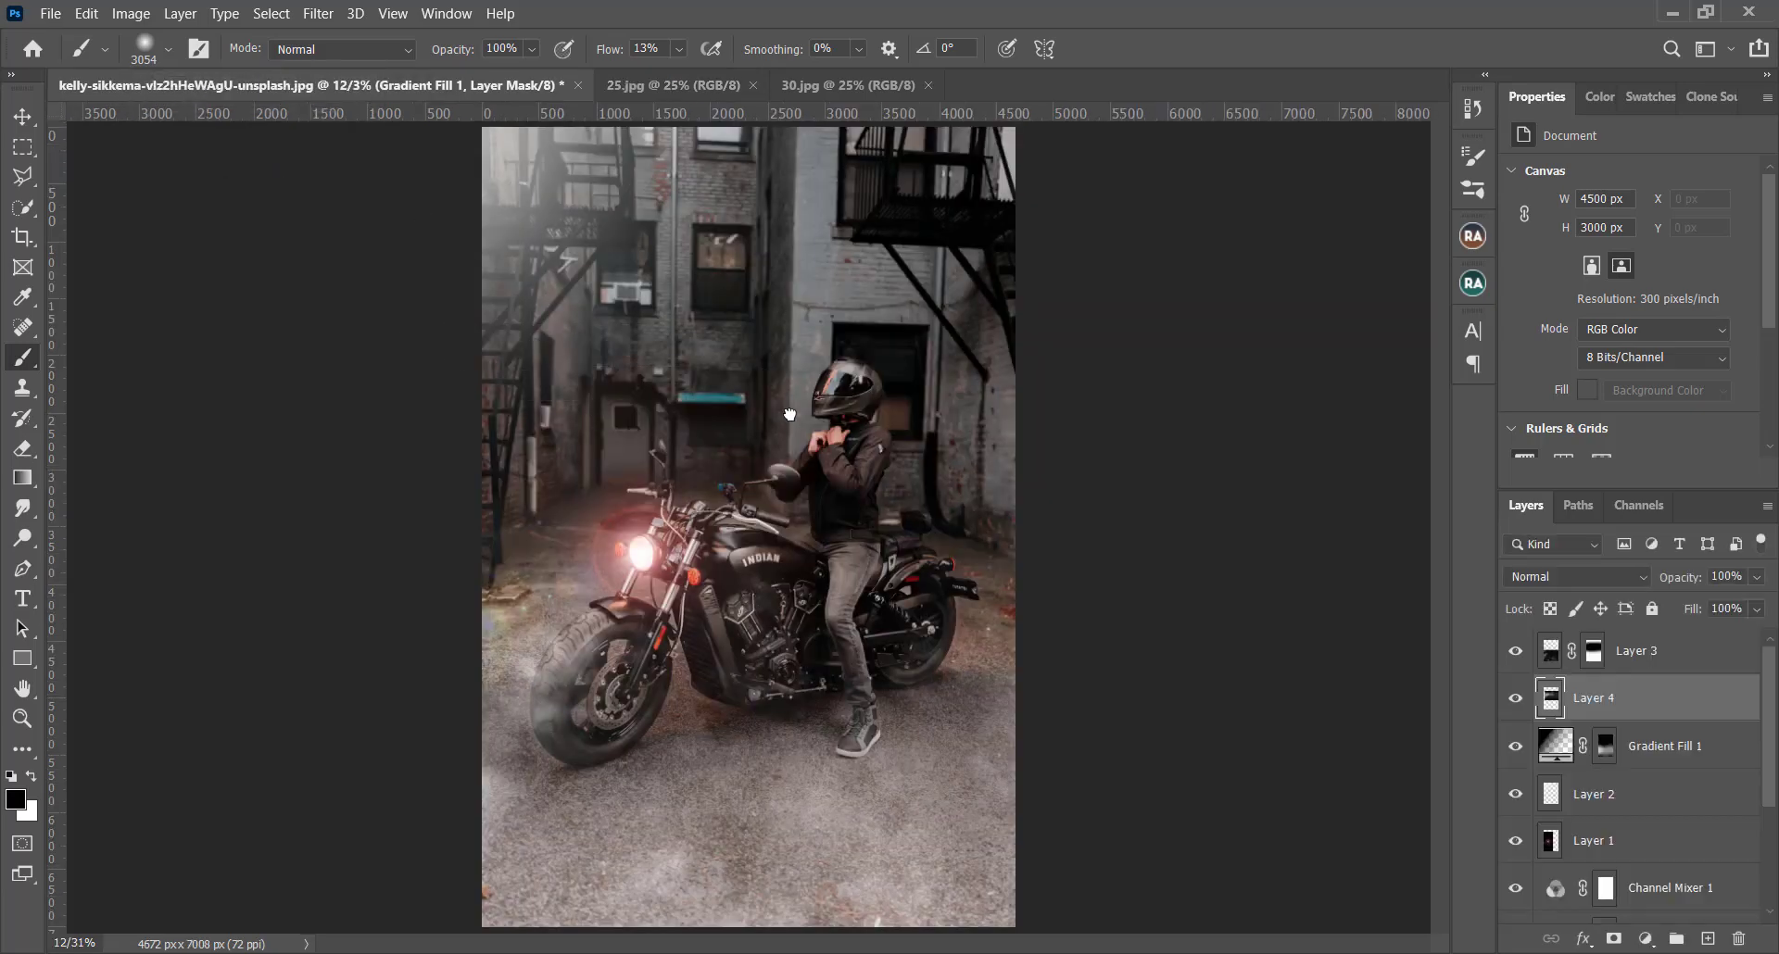
left_click_drag(1640, 700, 1626, 645)
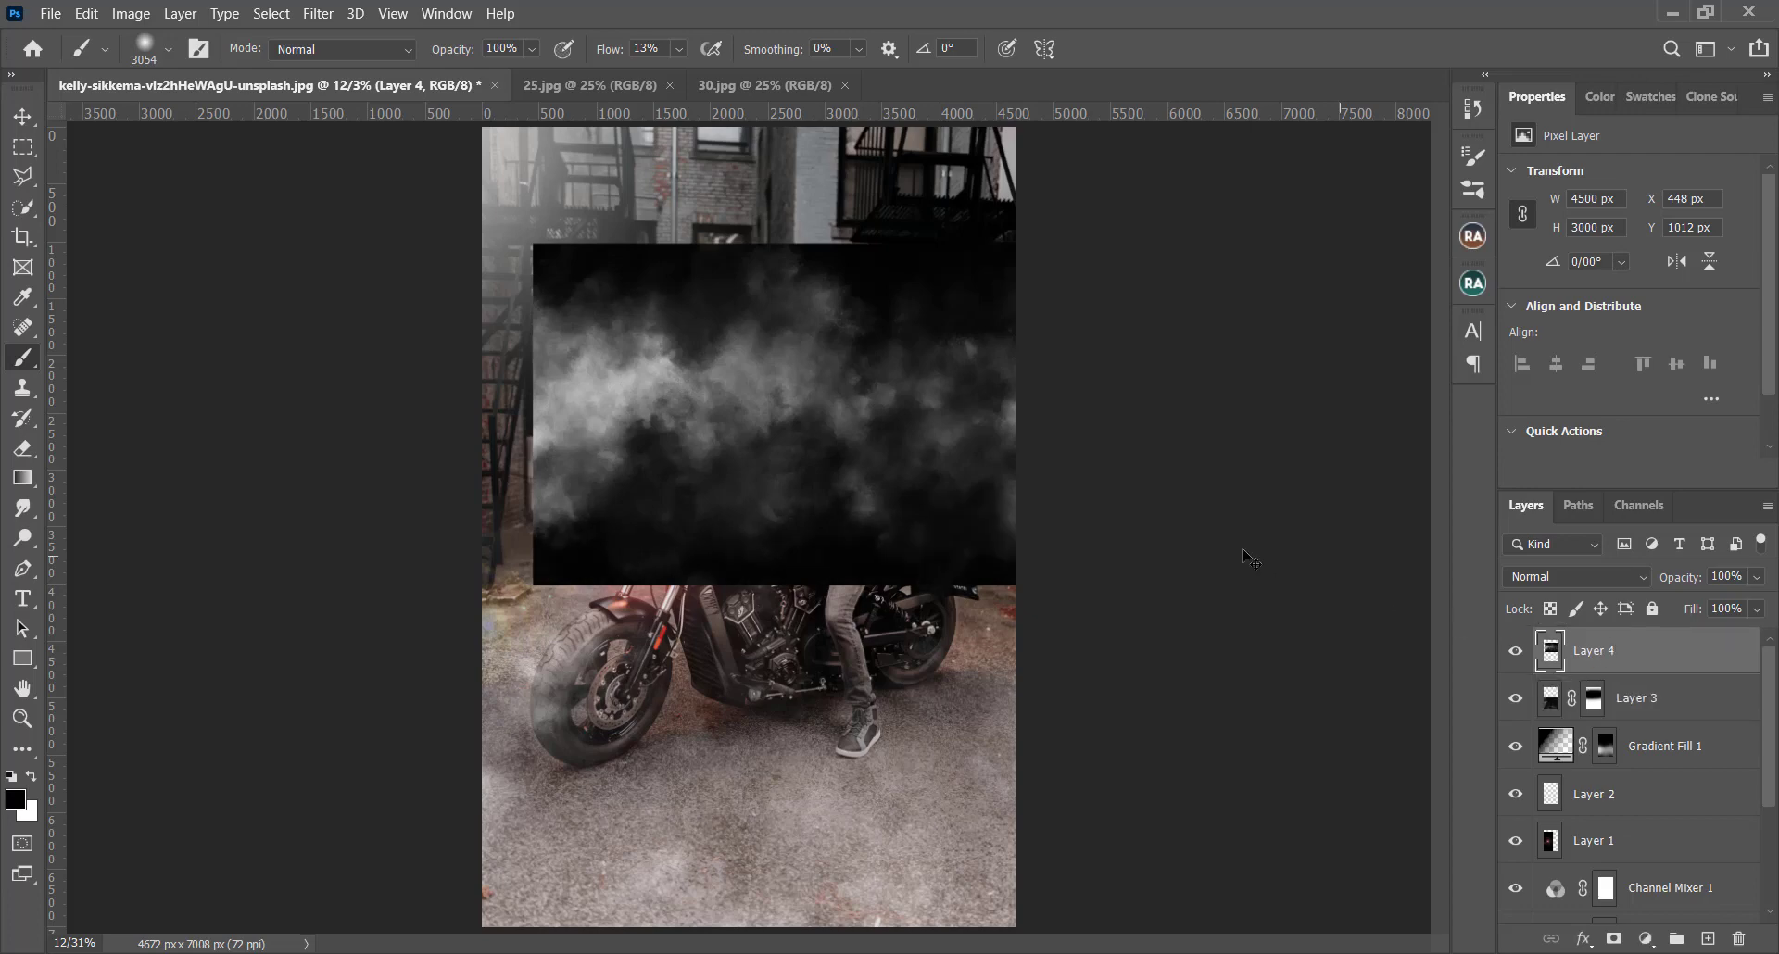
- Rotate the new smoke layer about 45° and enlarge it to about 128% over the upper part of the photo
key("ctrl+t")
left_click_drag(1114, 304, 1149, 584)
left_click_drag(883, 454, 706, 343)
left_click_drag(790, 487, 893, 590)
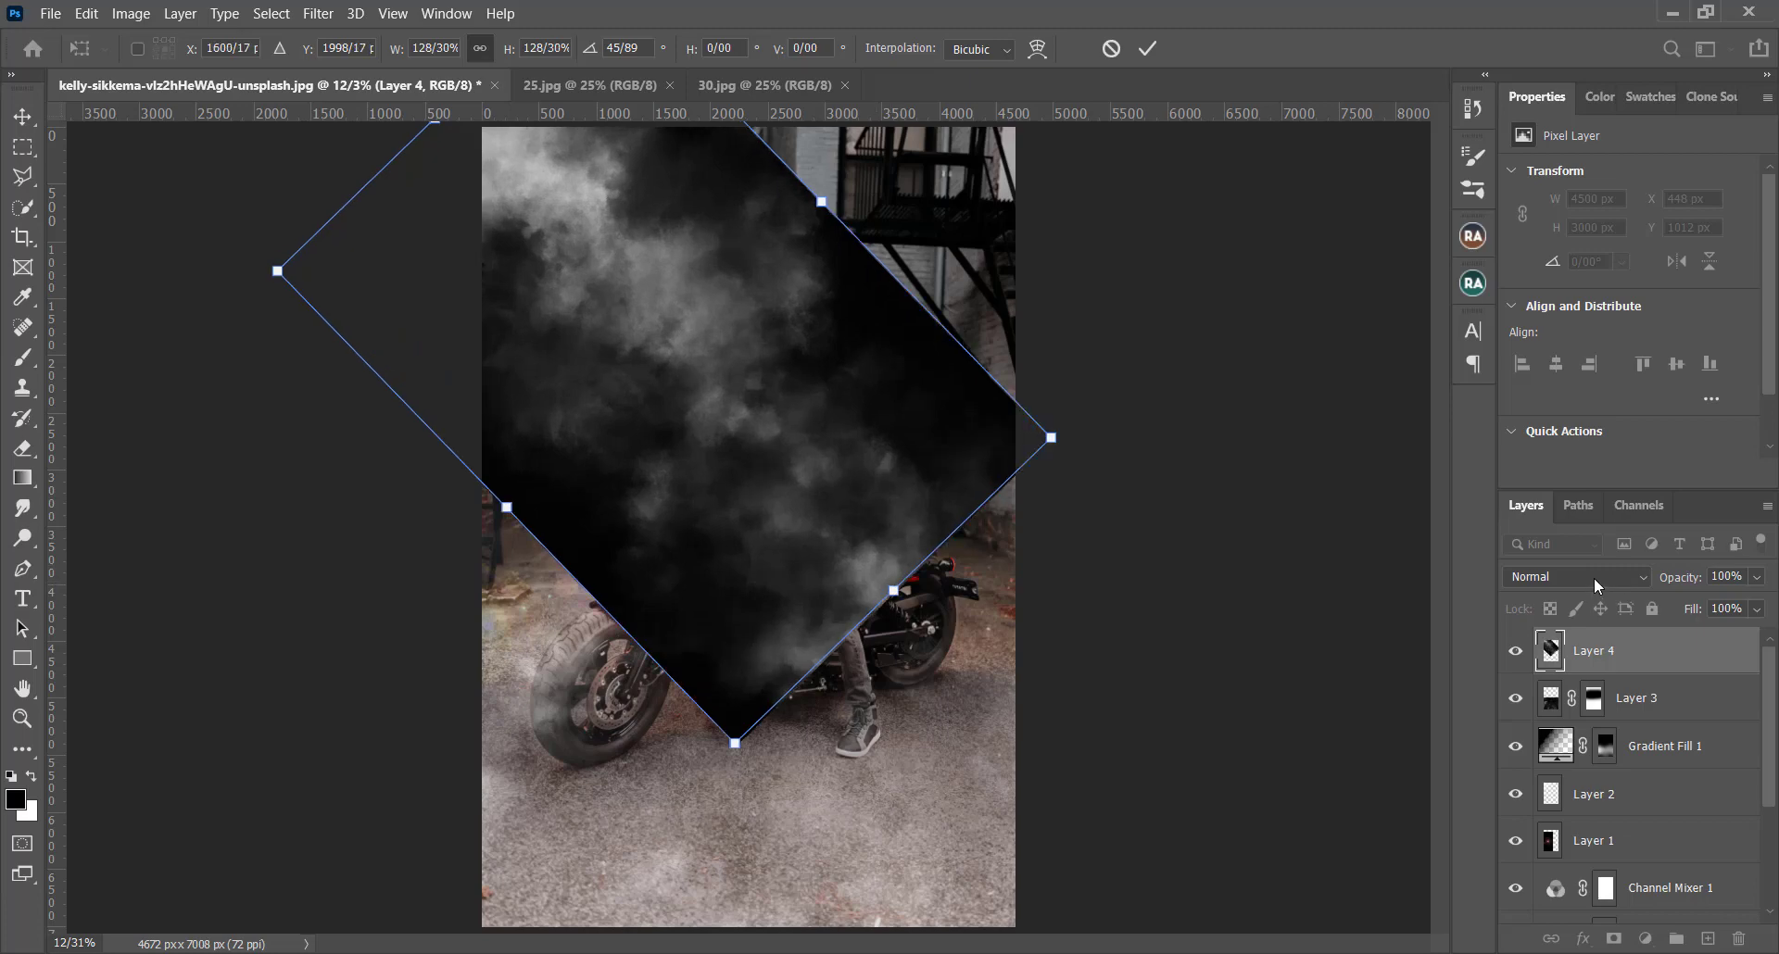
- Set the new smoke layer's blend mode to Screen and enlarge and shift it toward the photo's upper-left corner, about 8027 x 8081 px
left_click(1596, 580)
left_click(1556, 567)
left_click_drag(821, 463, 742, 372)
key("Return")
key("b")
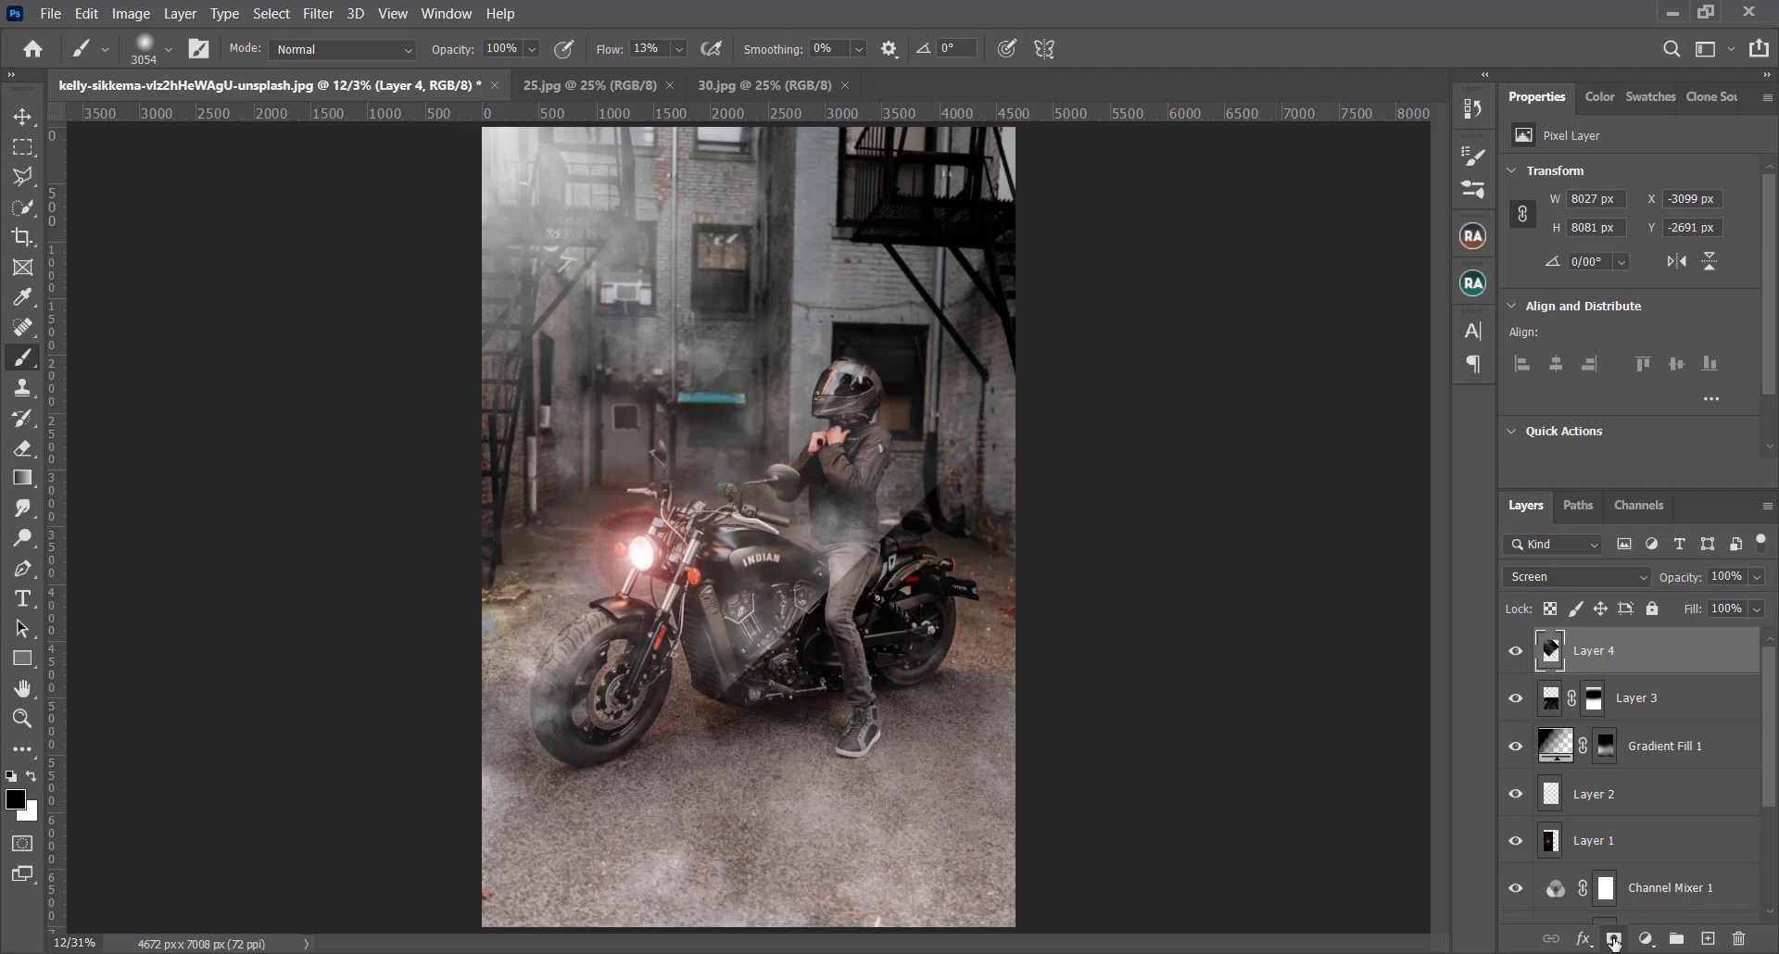
- Add a mask to the new smoke layer and paint black at 13% flow to clear the smoke from the rider and motorcycle
left_click(1614, 941)
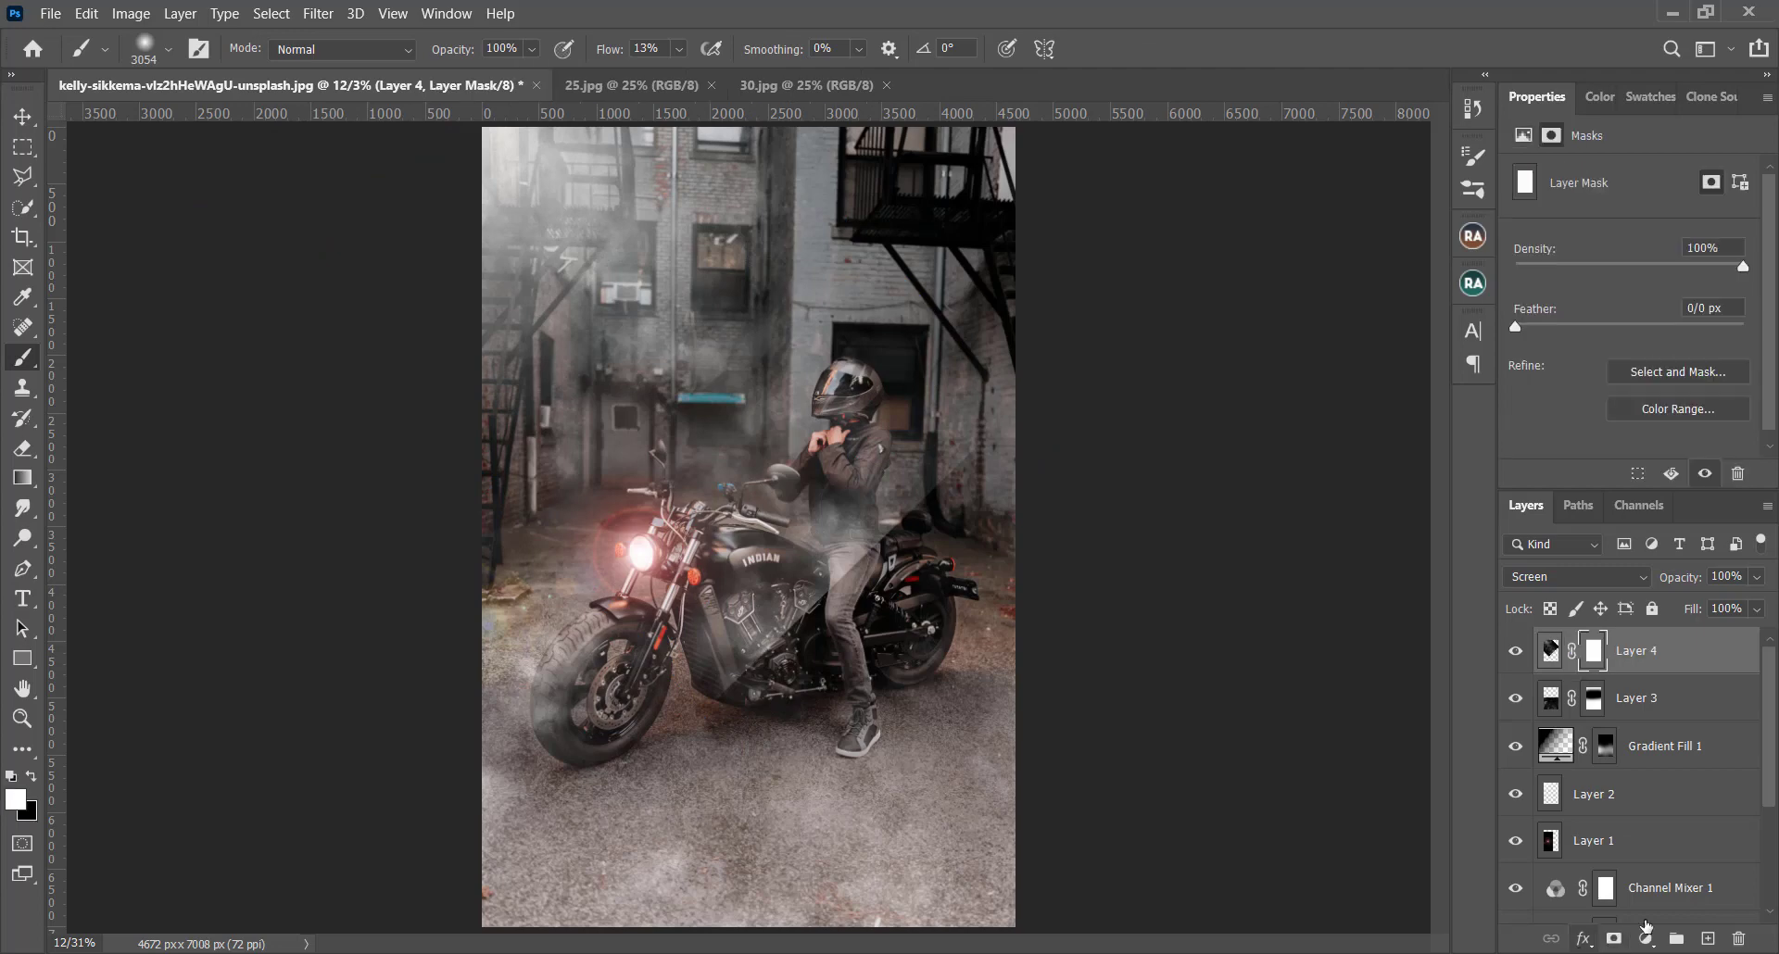
left_click(33, 777)
mouse_move(932, 586)
left_mouse_down()
mouse_move(882, 612)
mouse_move(864, 651)
left_mouse_up()
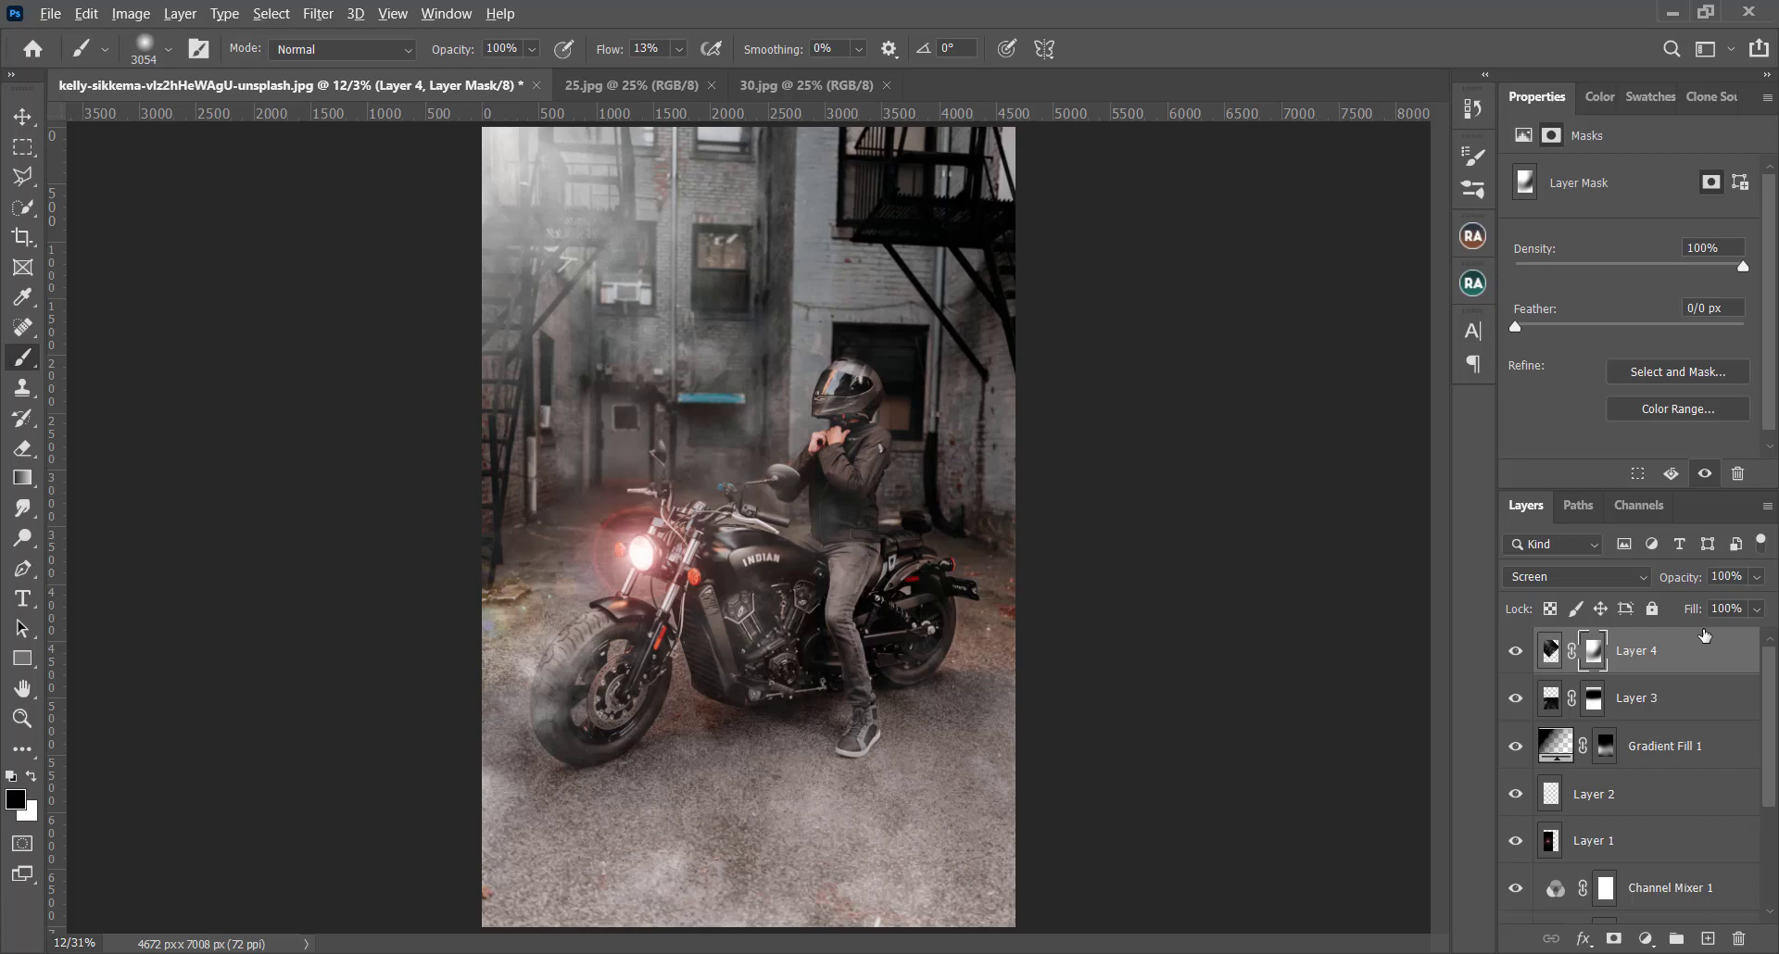
- Stamp all visible layers onto a new top layer and convert it to a Smart Object
key("ctrl+alt+shift+e")
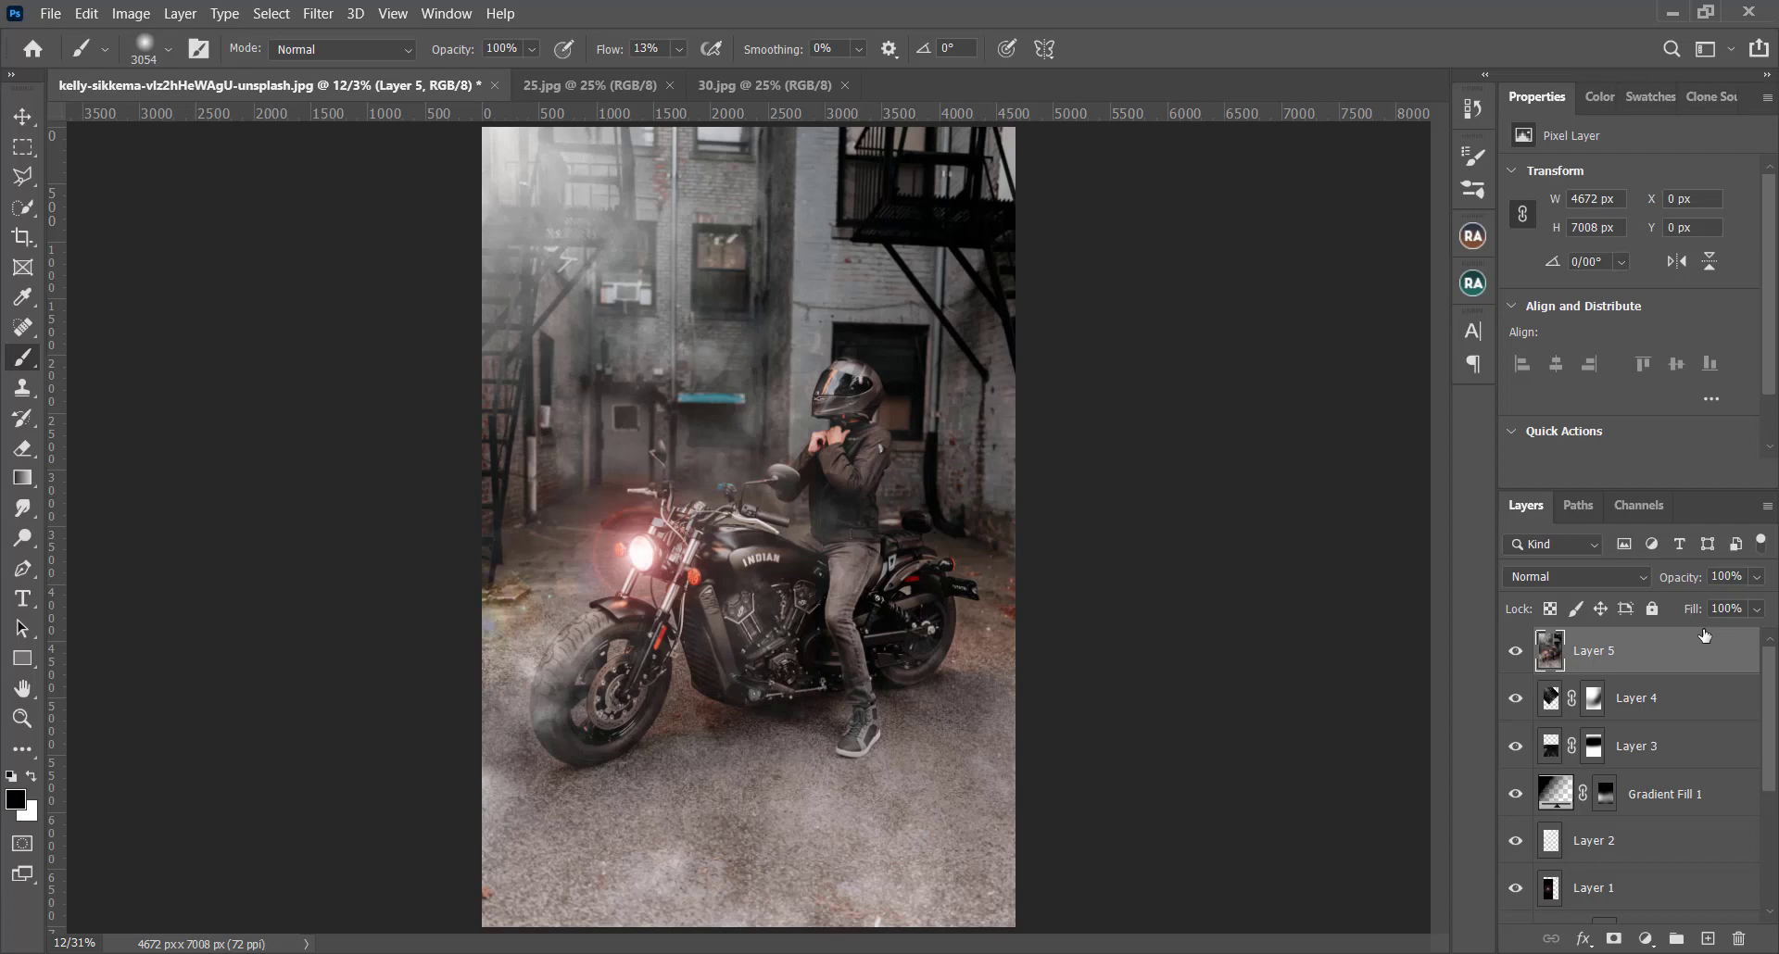
right_click(1655, 660)
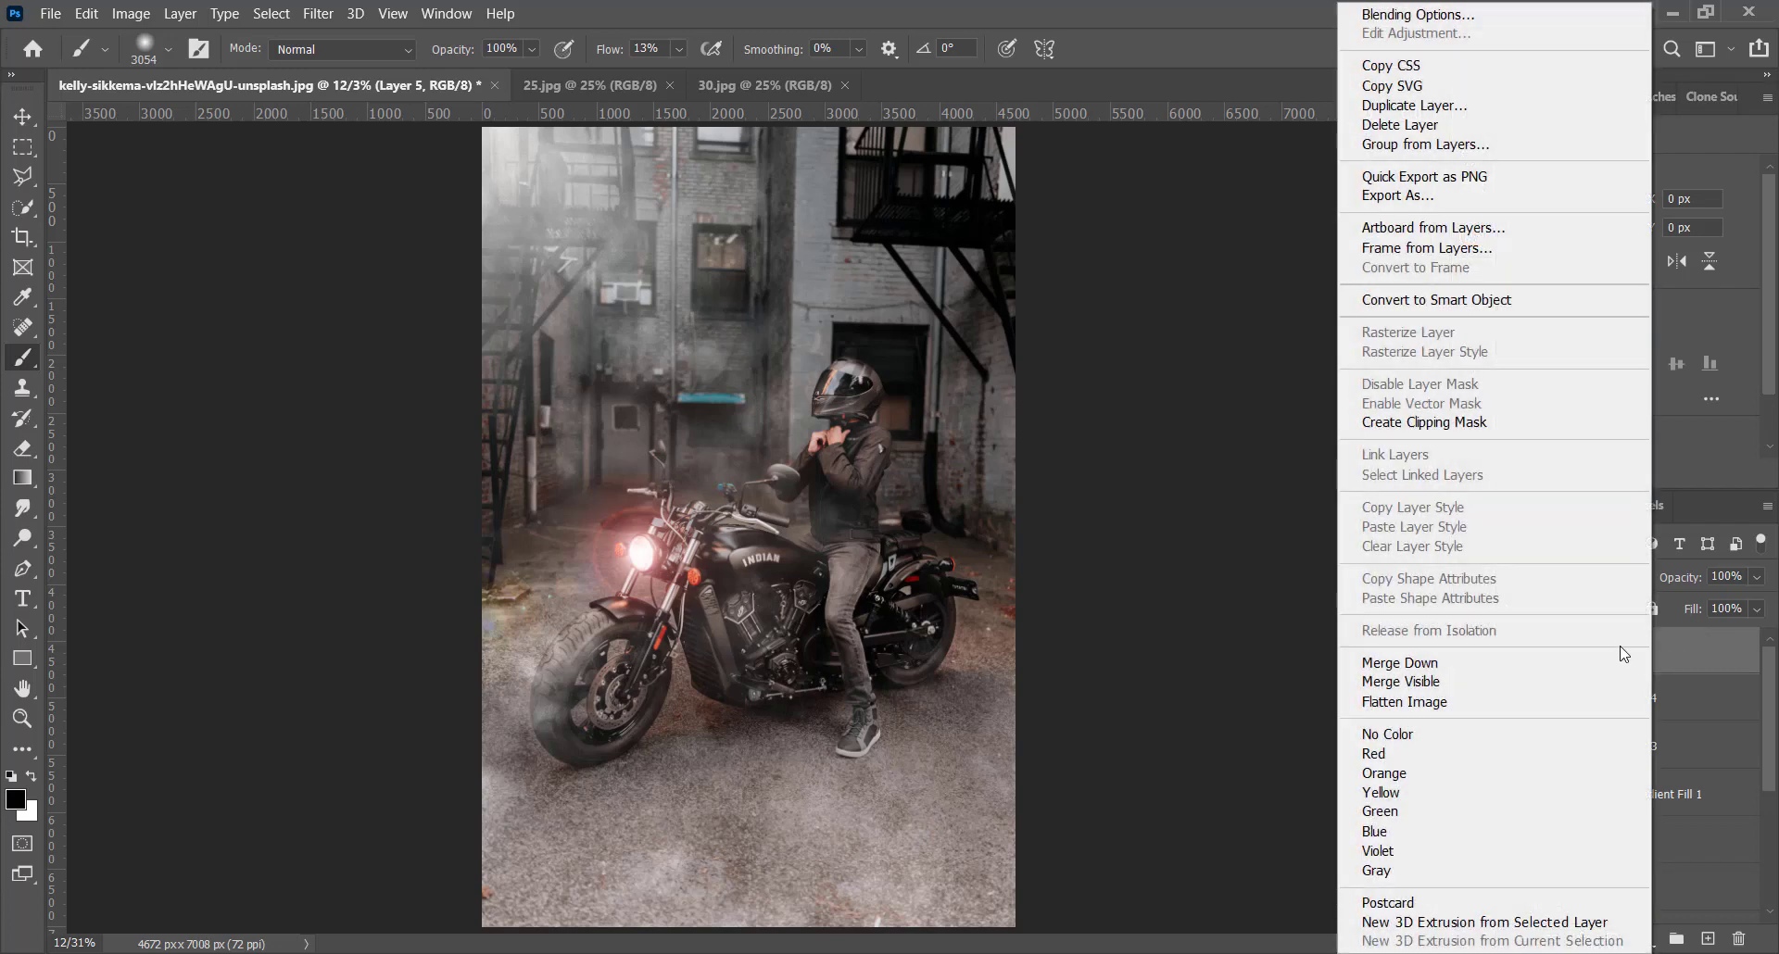
left_click(1443, 305)
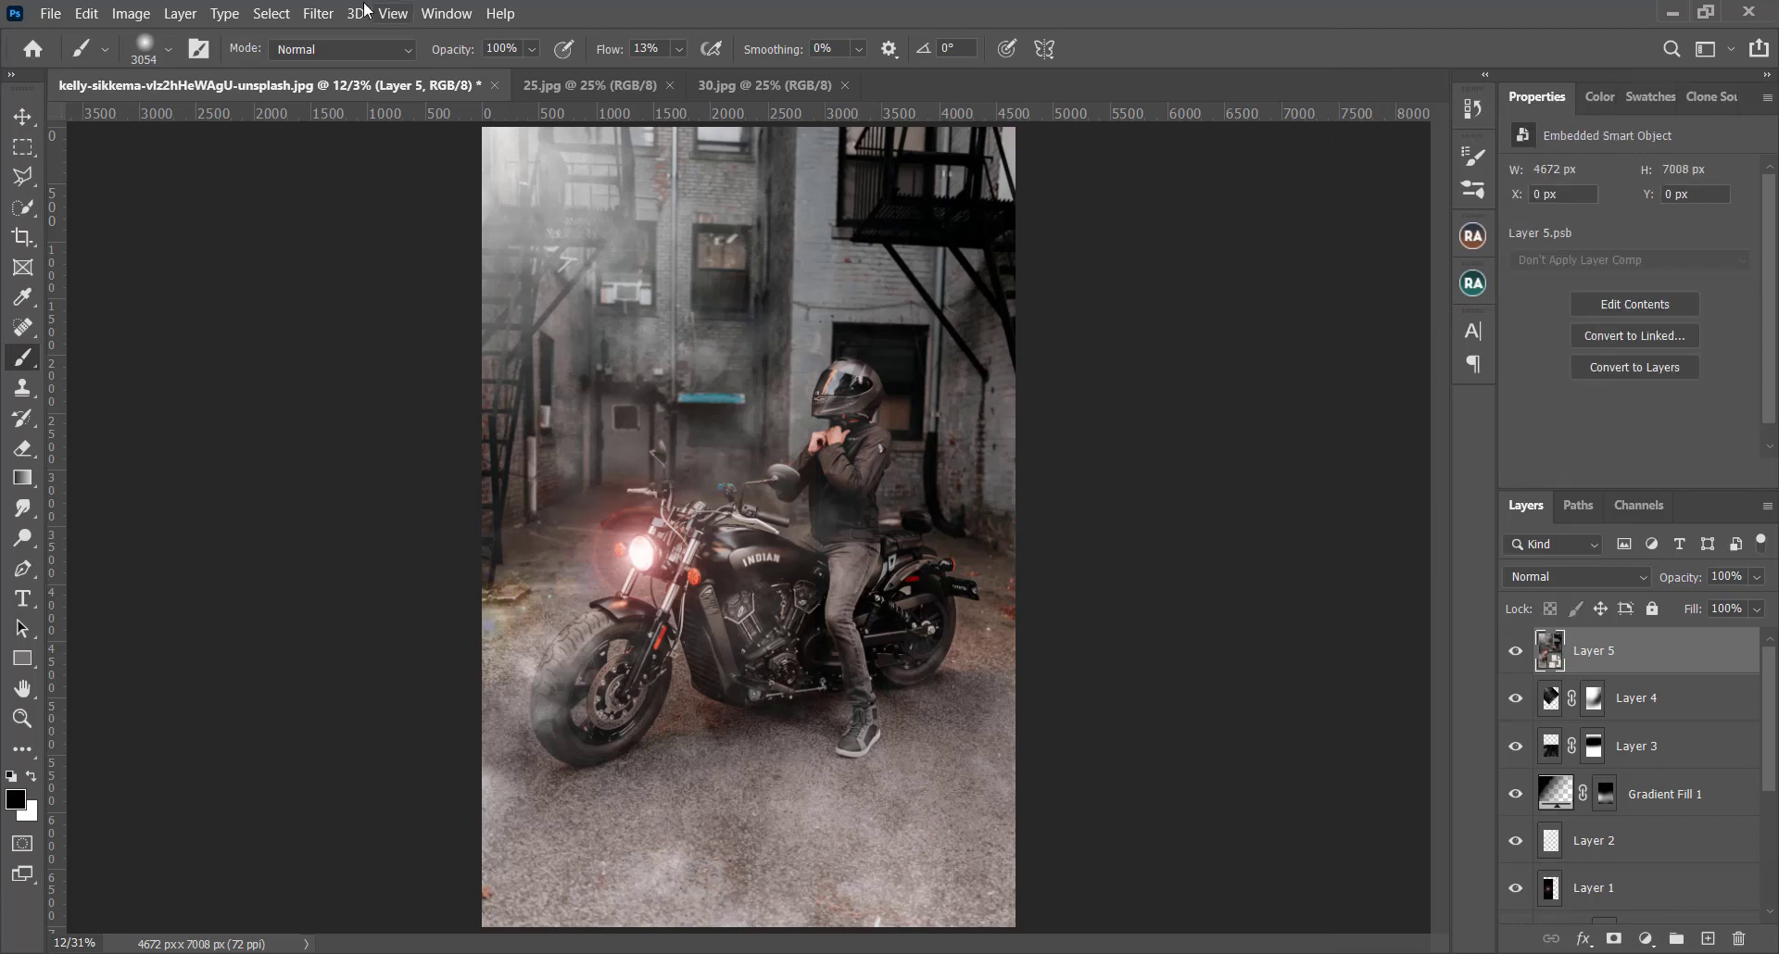
- Start the Camera Raw filter and add a linear gradient mask running from the photo's upper-left corner to the motorcycle's rear wheel
left_click(317, 13)
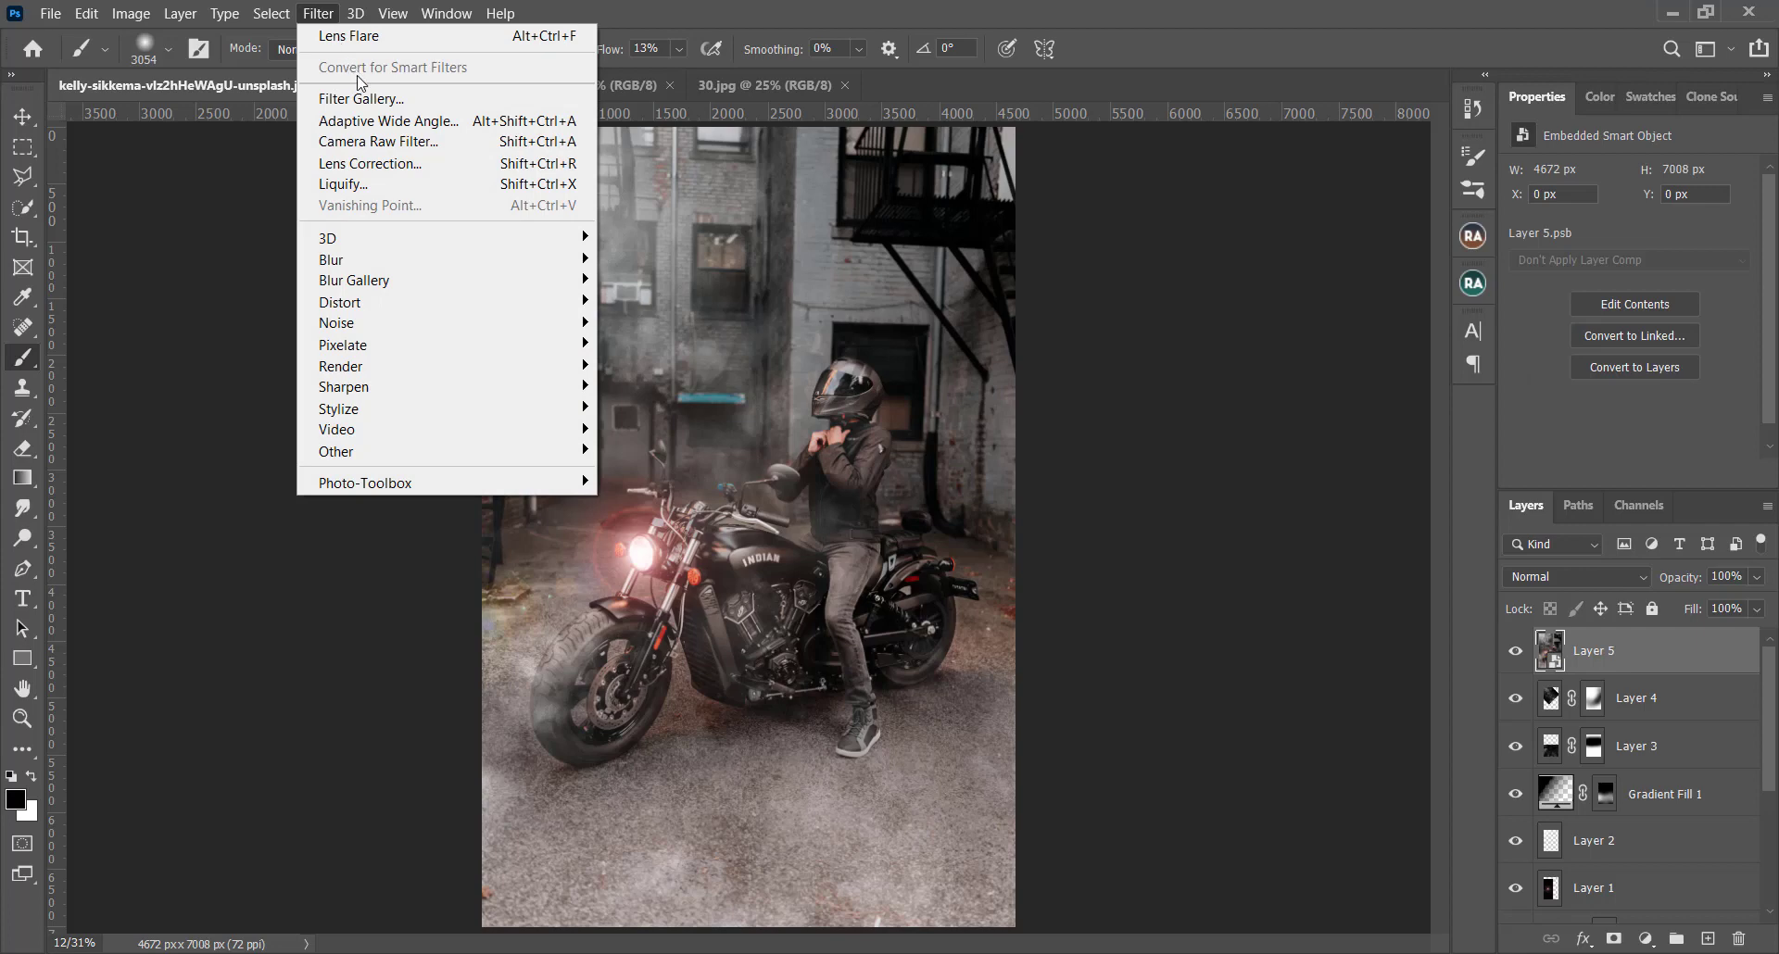
left_click(388, 167)
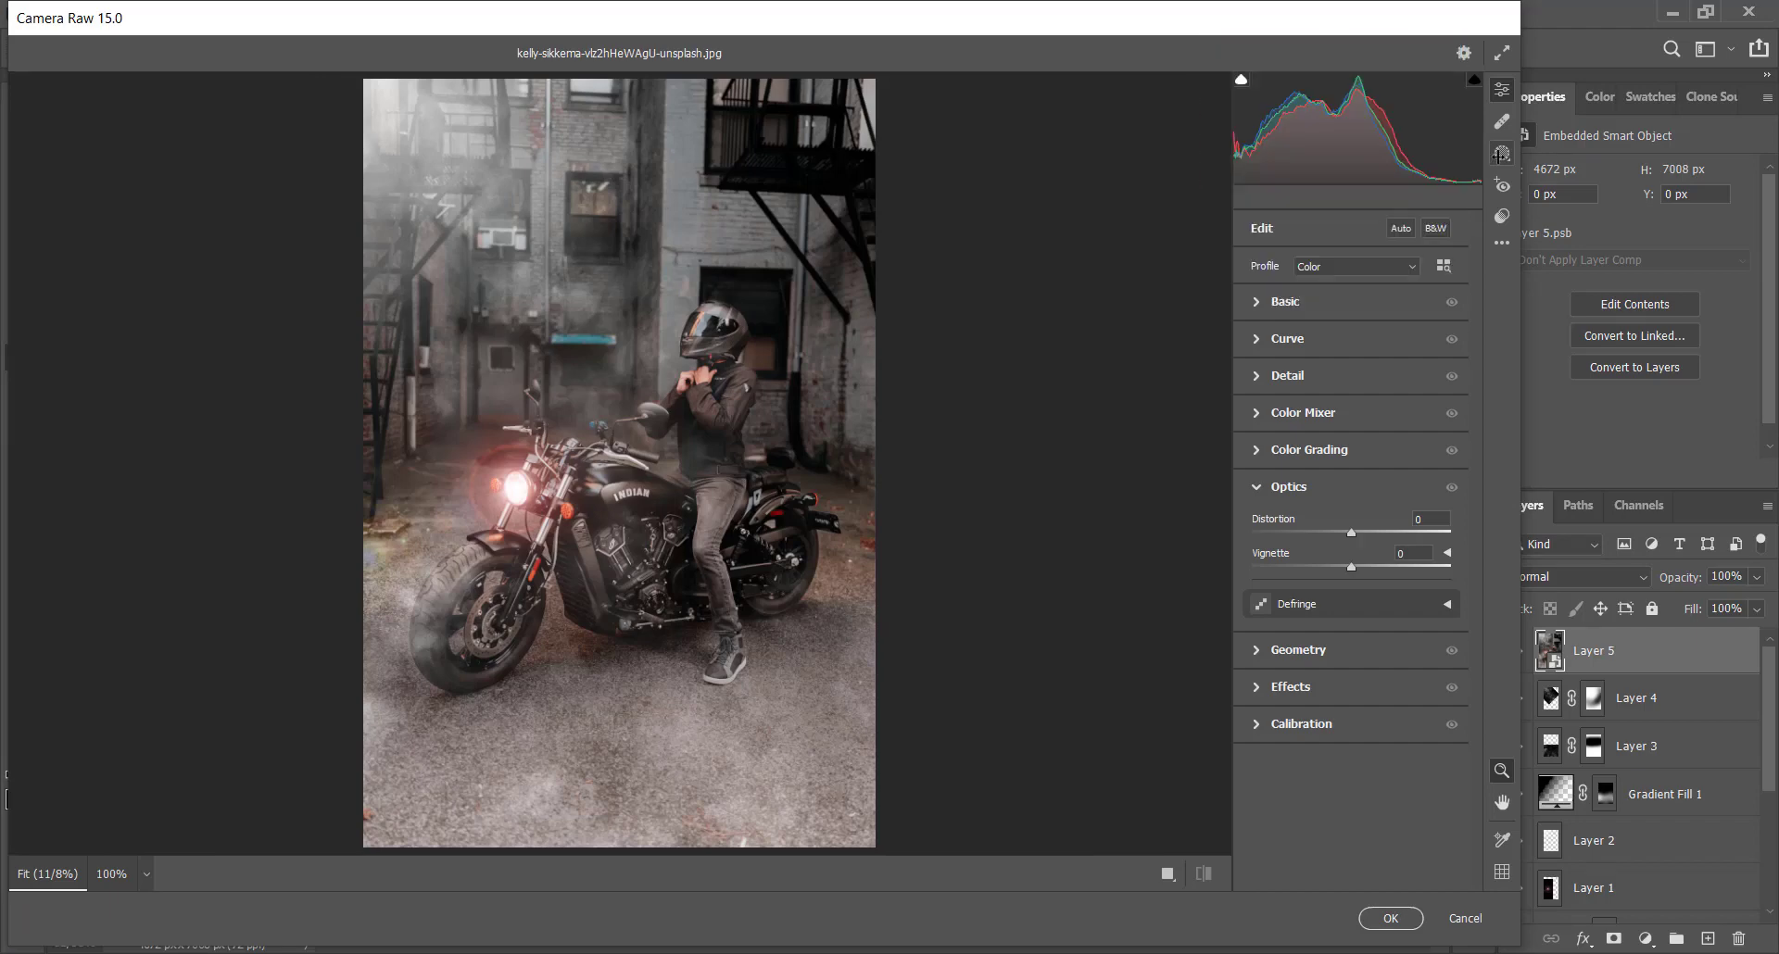
left_click(1501, 154)
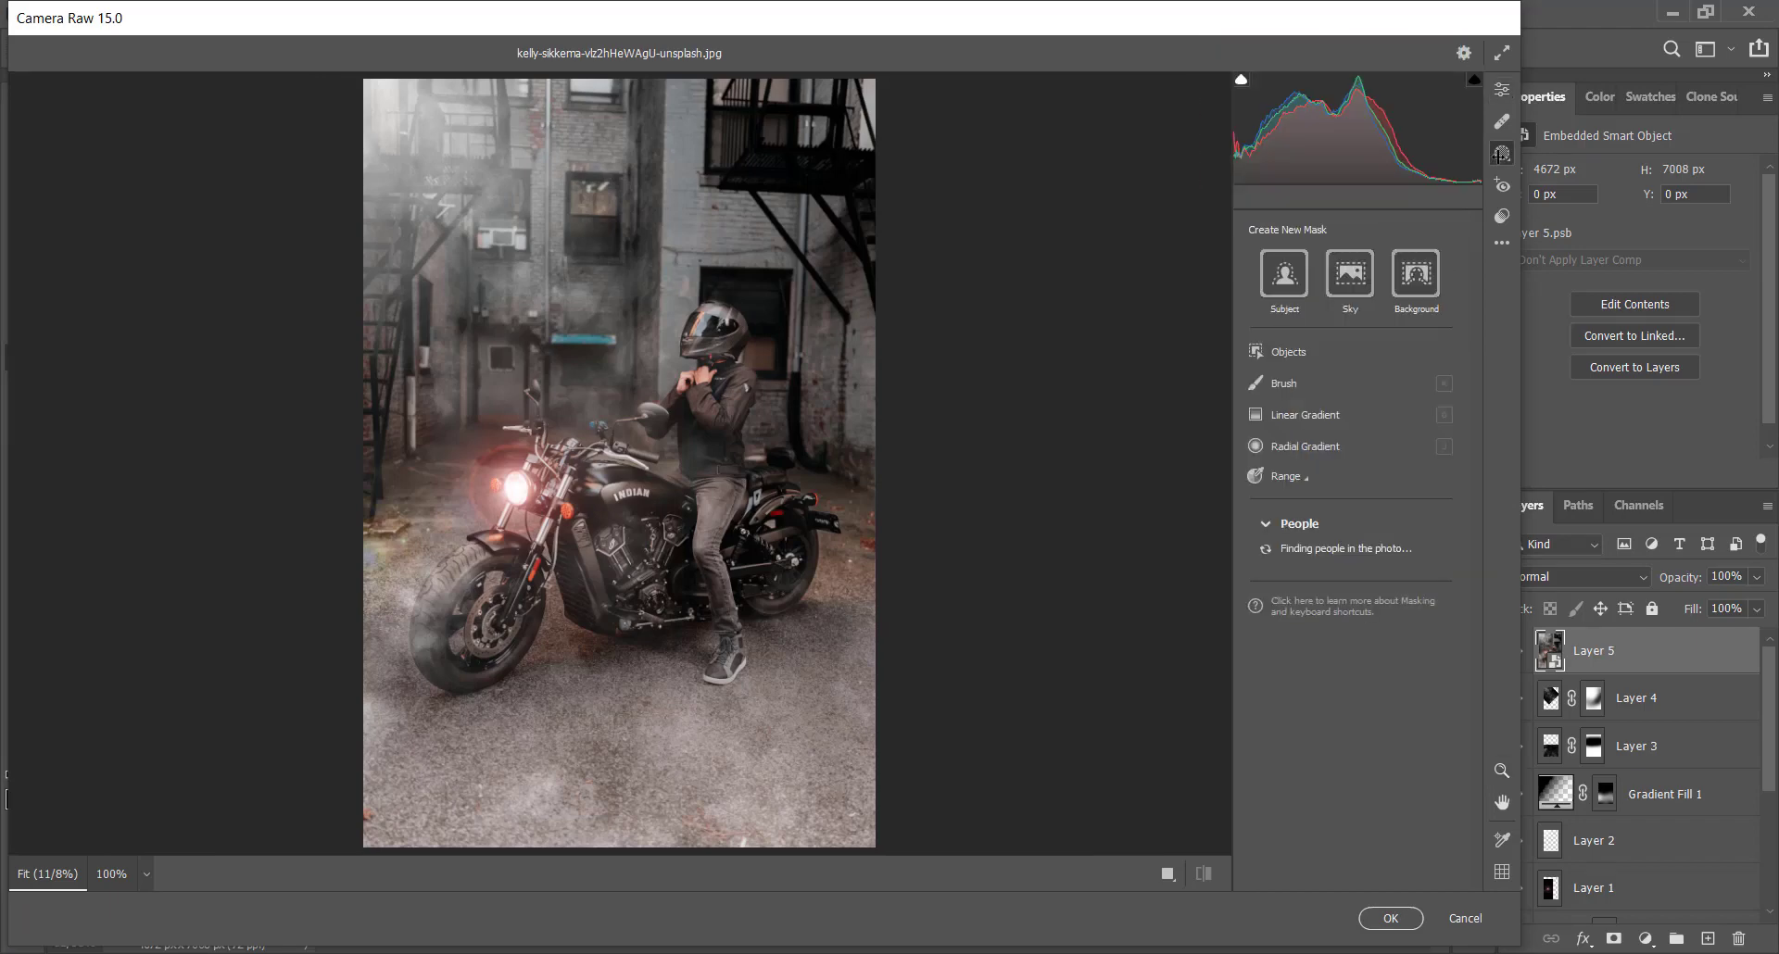
left_click(1305, 424)
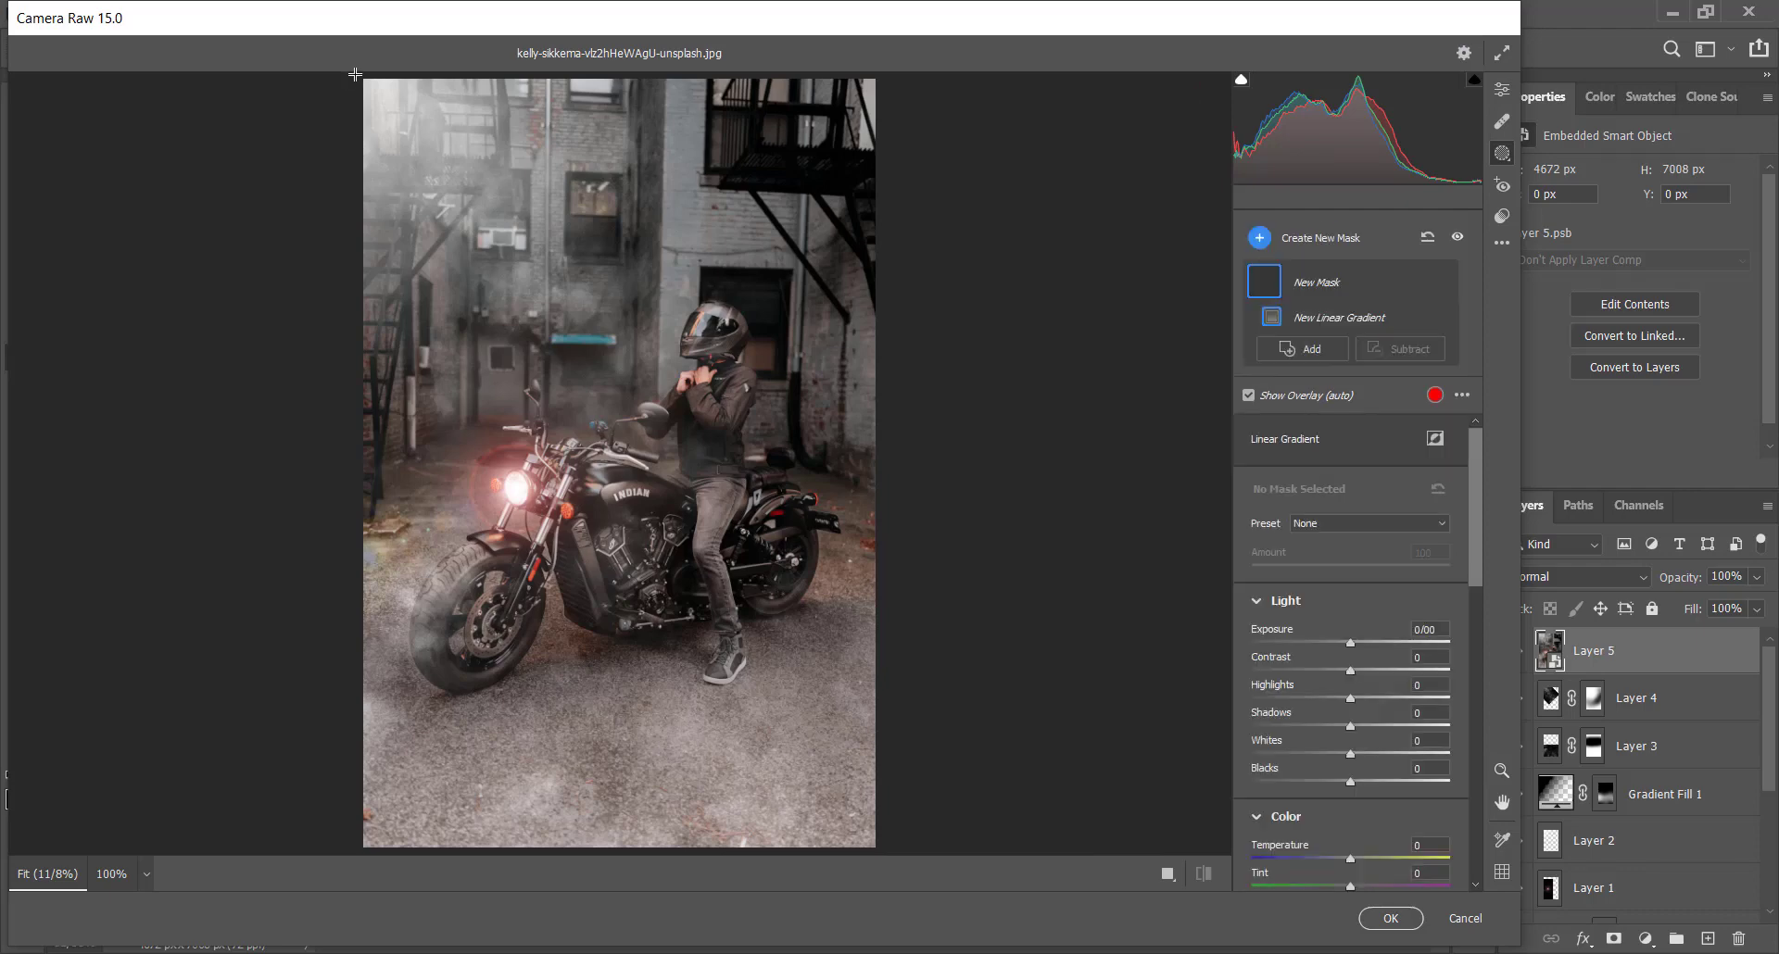
left_click_drag(355, 75, 758, 545)
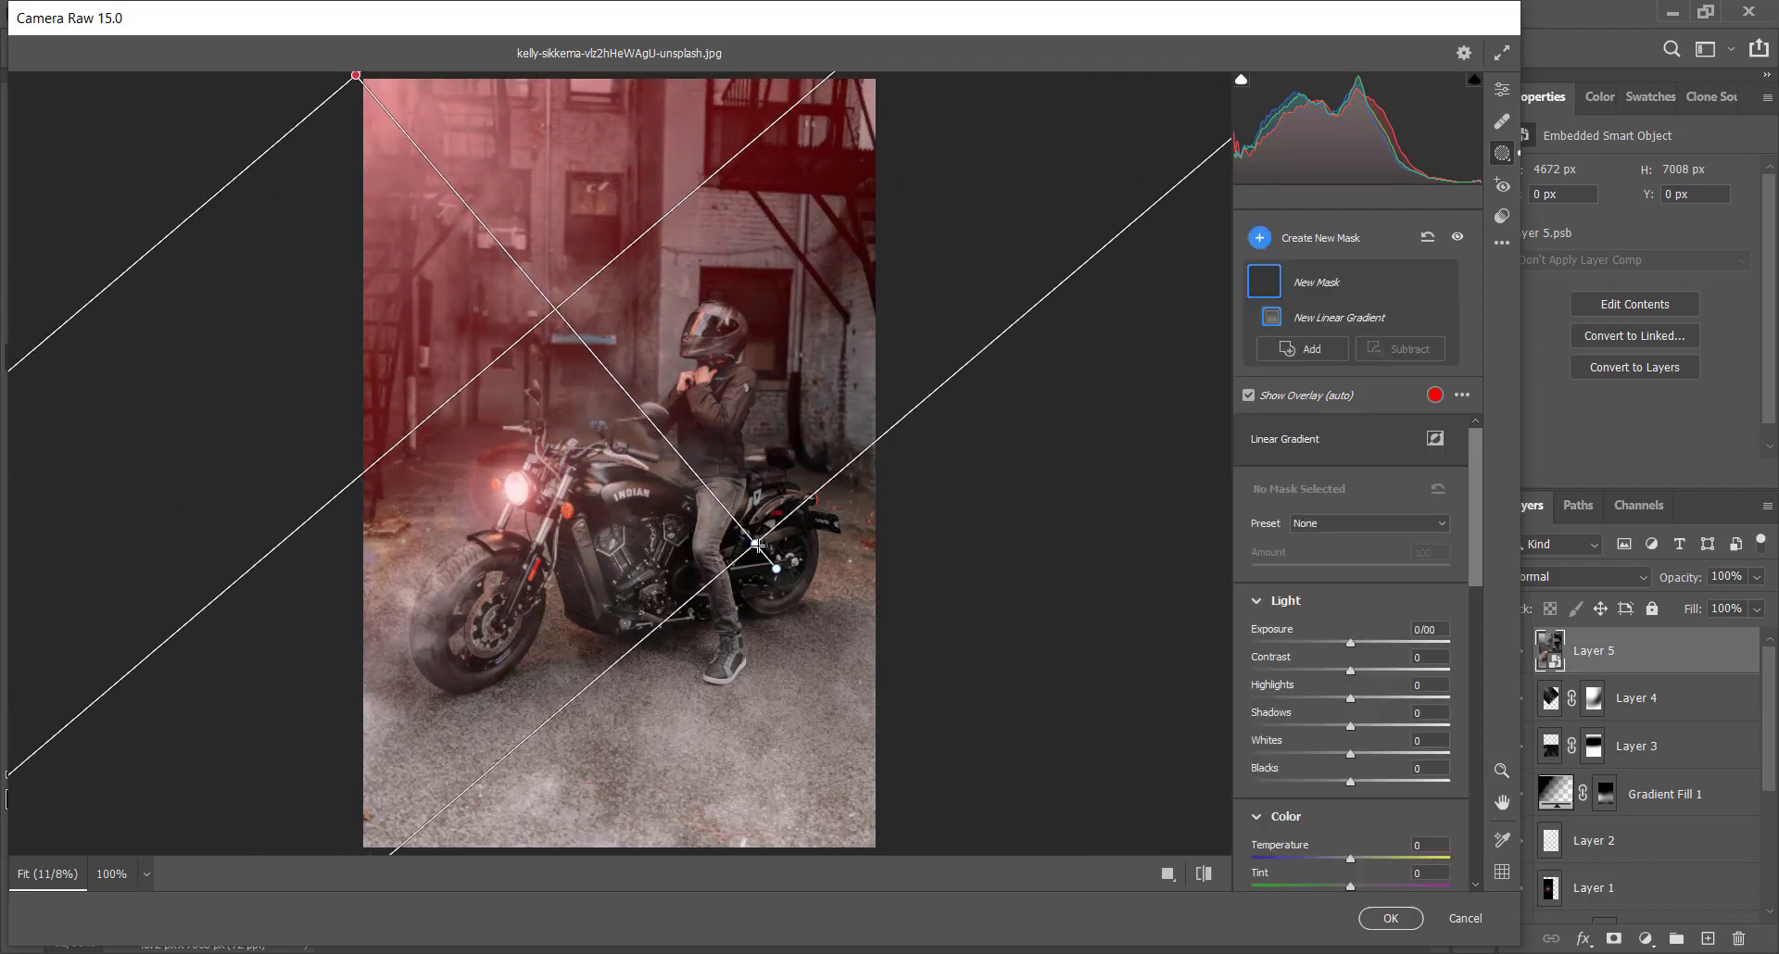
- Set the upper-left gradient mask's Exposure to +0.60, Highlights +9, Whites +7, Temperature +22 and Saturation +21
mouse_move(1350, 642)
left_mouse_down()
mouse_move(1368, 644)
mouse_move(1356, 750)
mouse_move(1354, 656)
mouse_move(1373, 653)
left_mouse_up()
scroll(1353, 704, "down", 3)
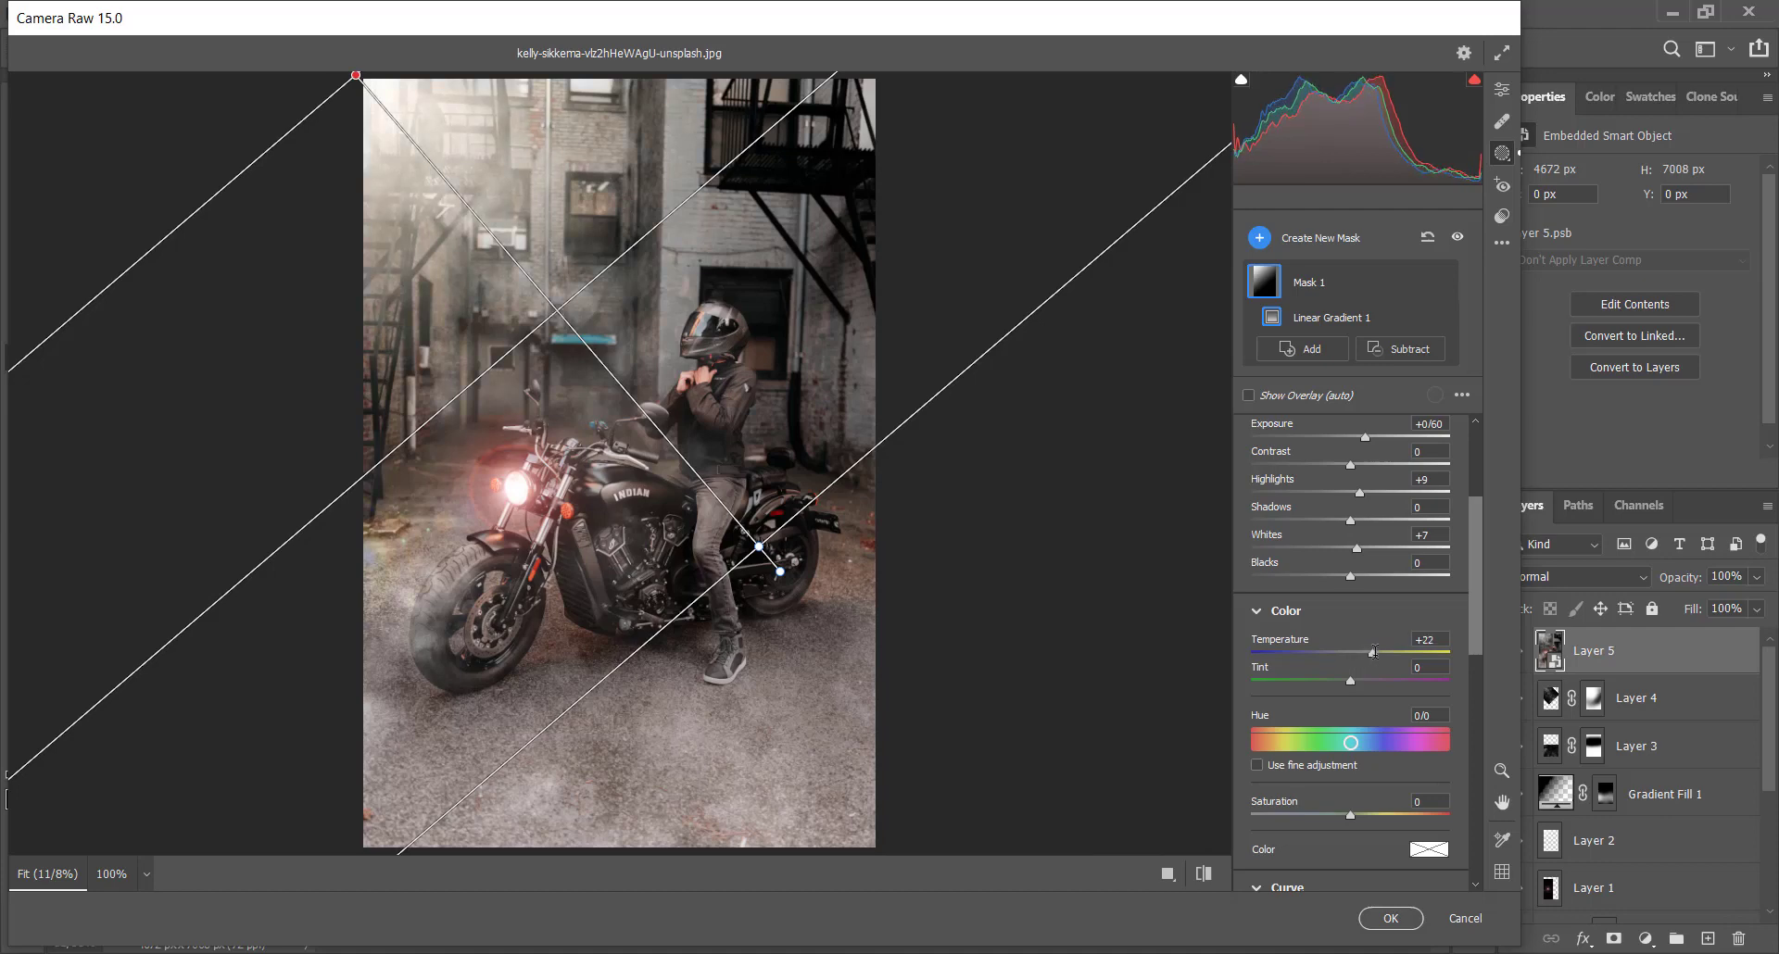
left_click_drag(1350, 814, 1367, 812)
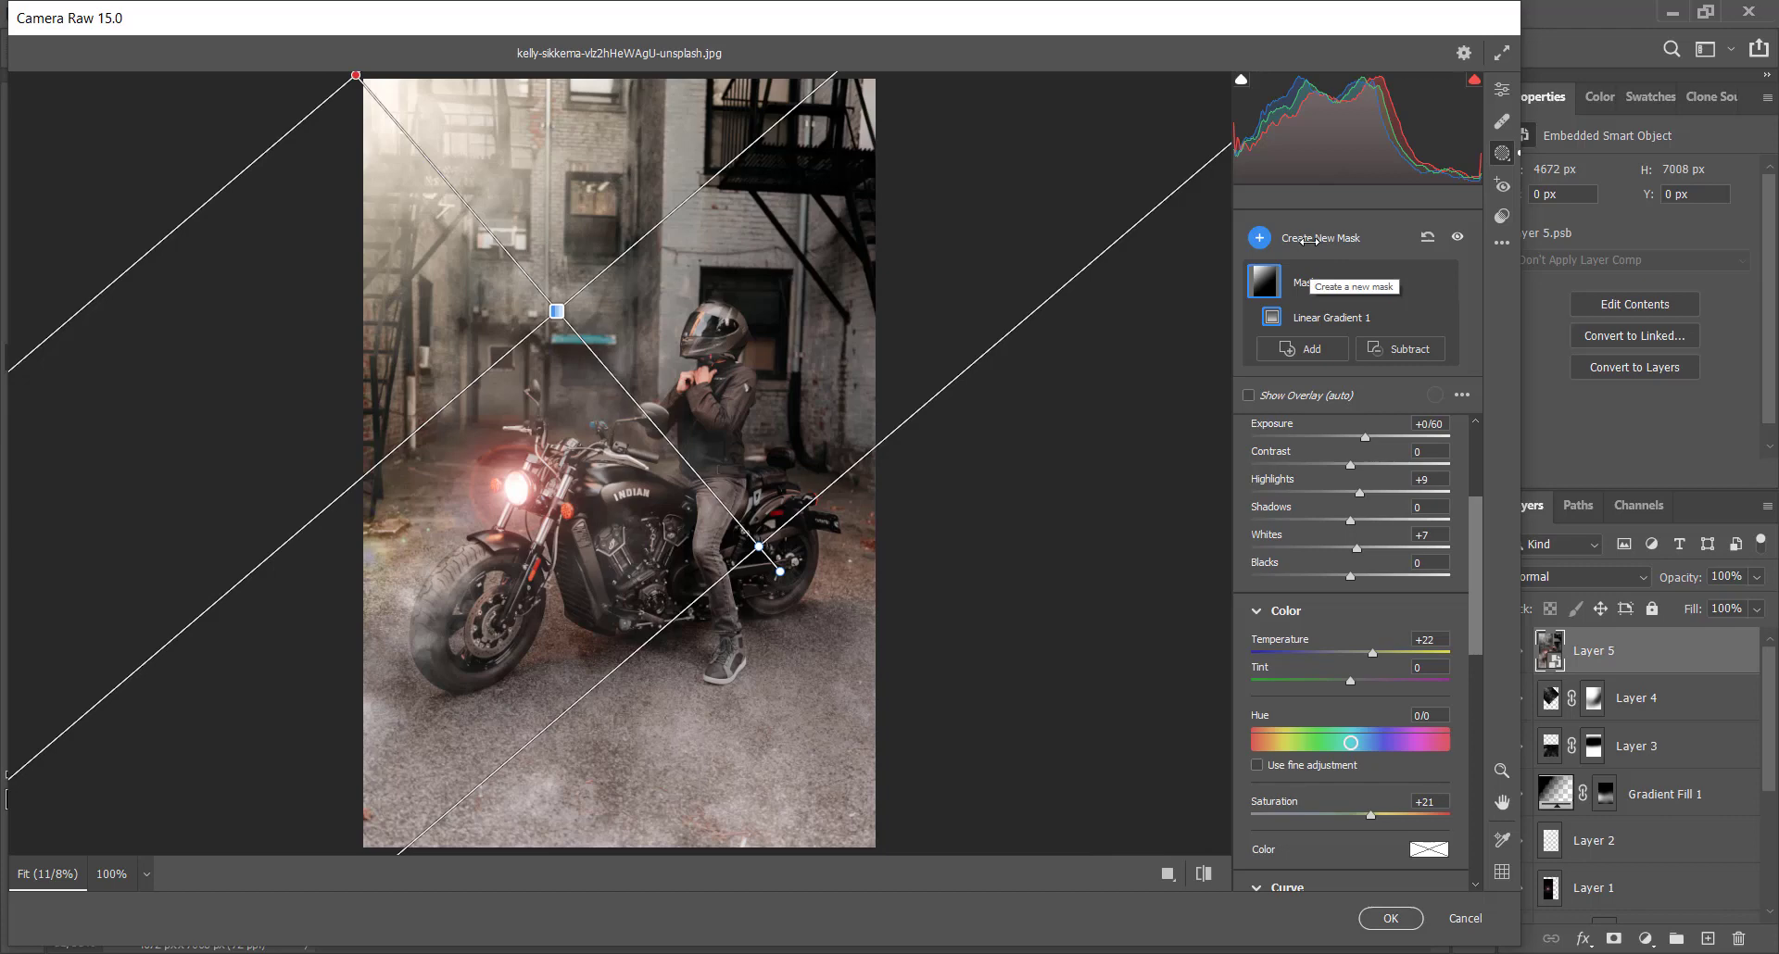
- Create a second linear gradient mask running from the photo's lower-right corner up to the blue sign behind the rider
left_click(1308, 239)
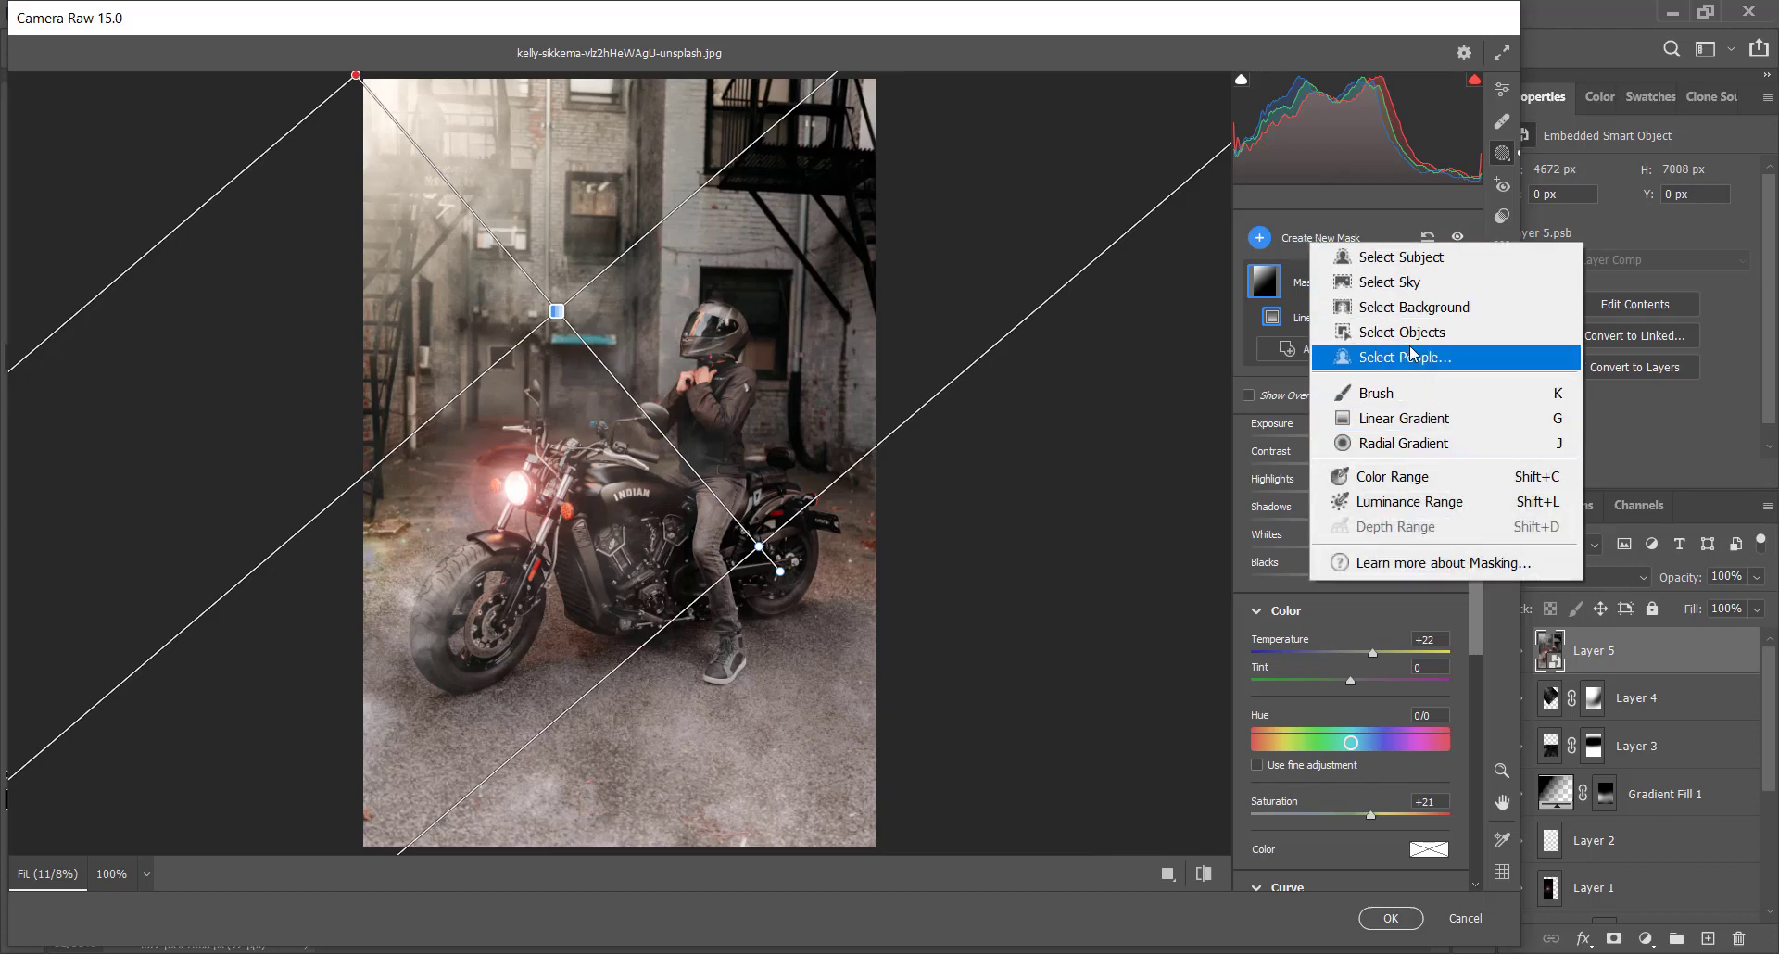
left_click(1404, 418)
left_click_drag(904, 844, 568, 334)
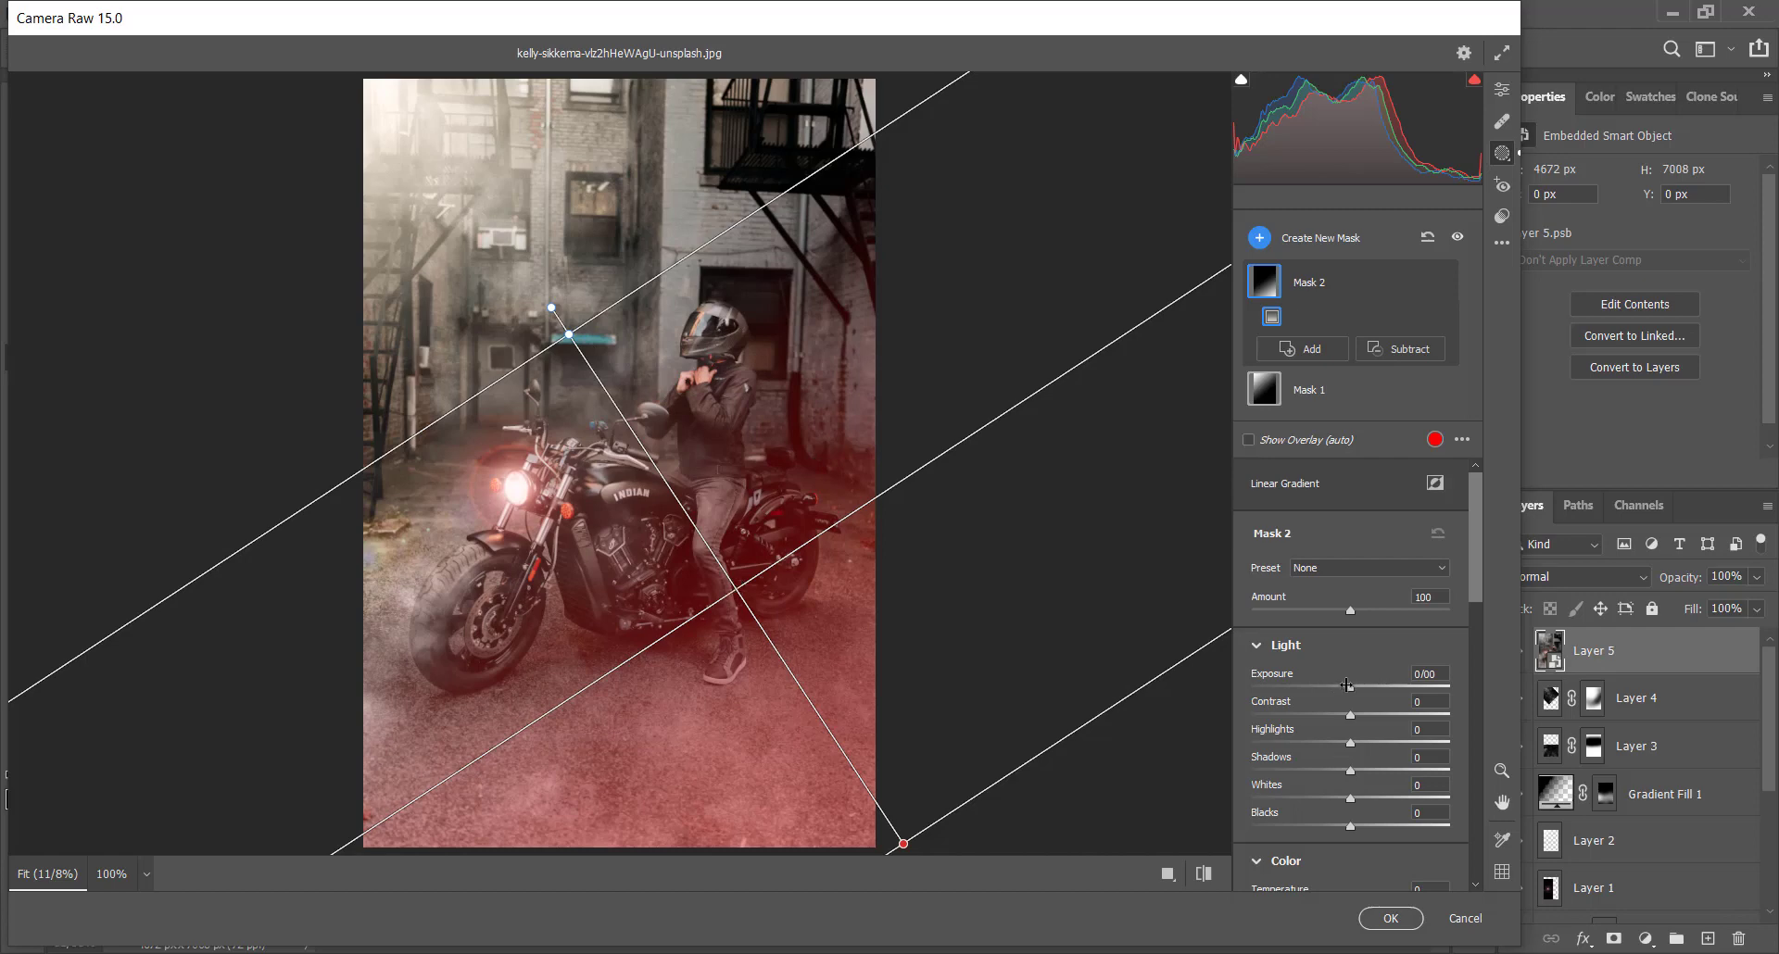
- Set the lower-right gradient mask's Exposure to -0.65, Contrast +7, Shadows -5, Blacks -6, Temperature +5 and Saturation +7
left_click_drag(1350, 686, 1347, 771)
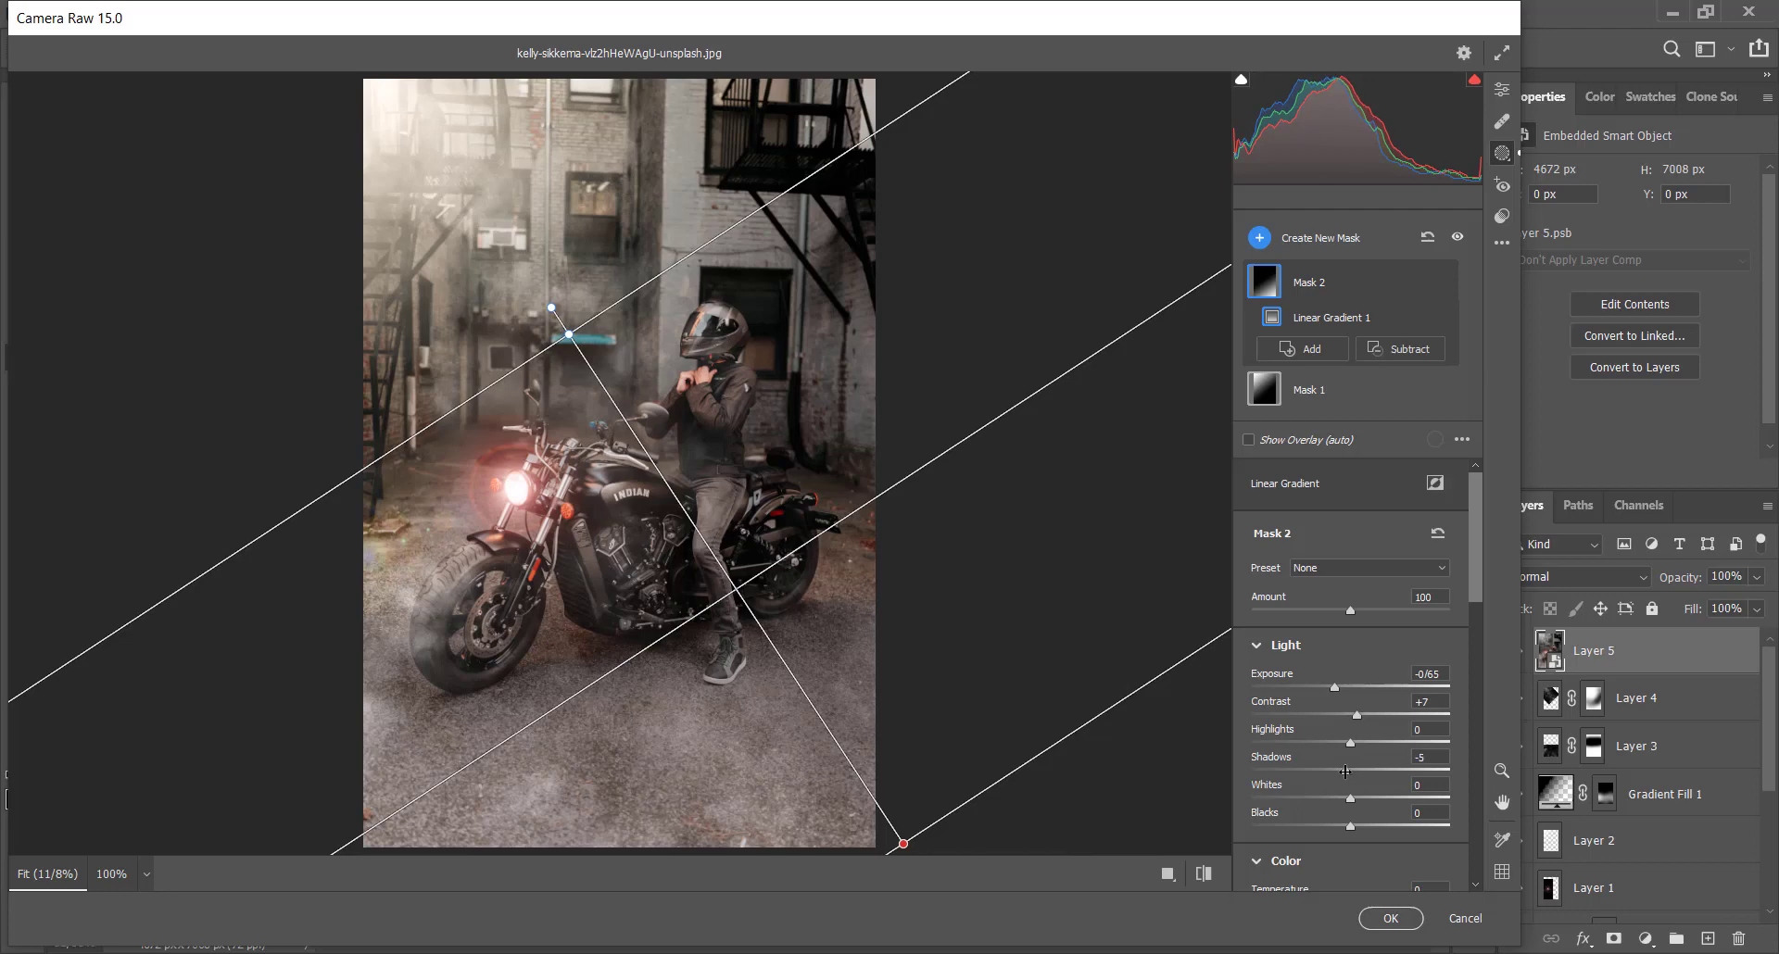
scroll(1371, 732, "down", 2)
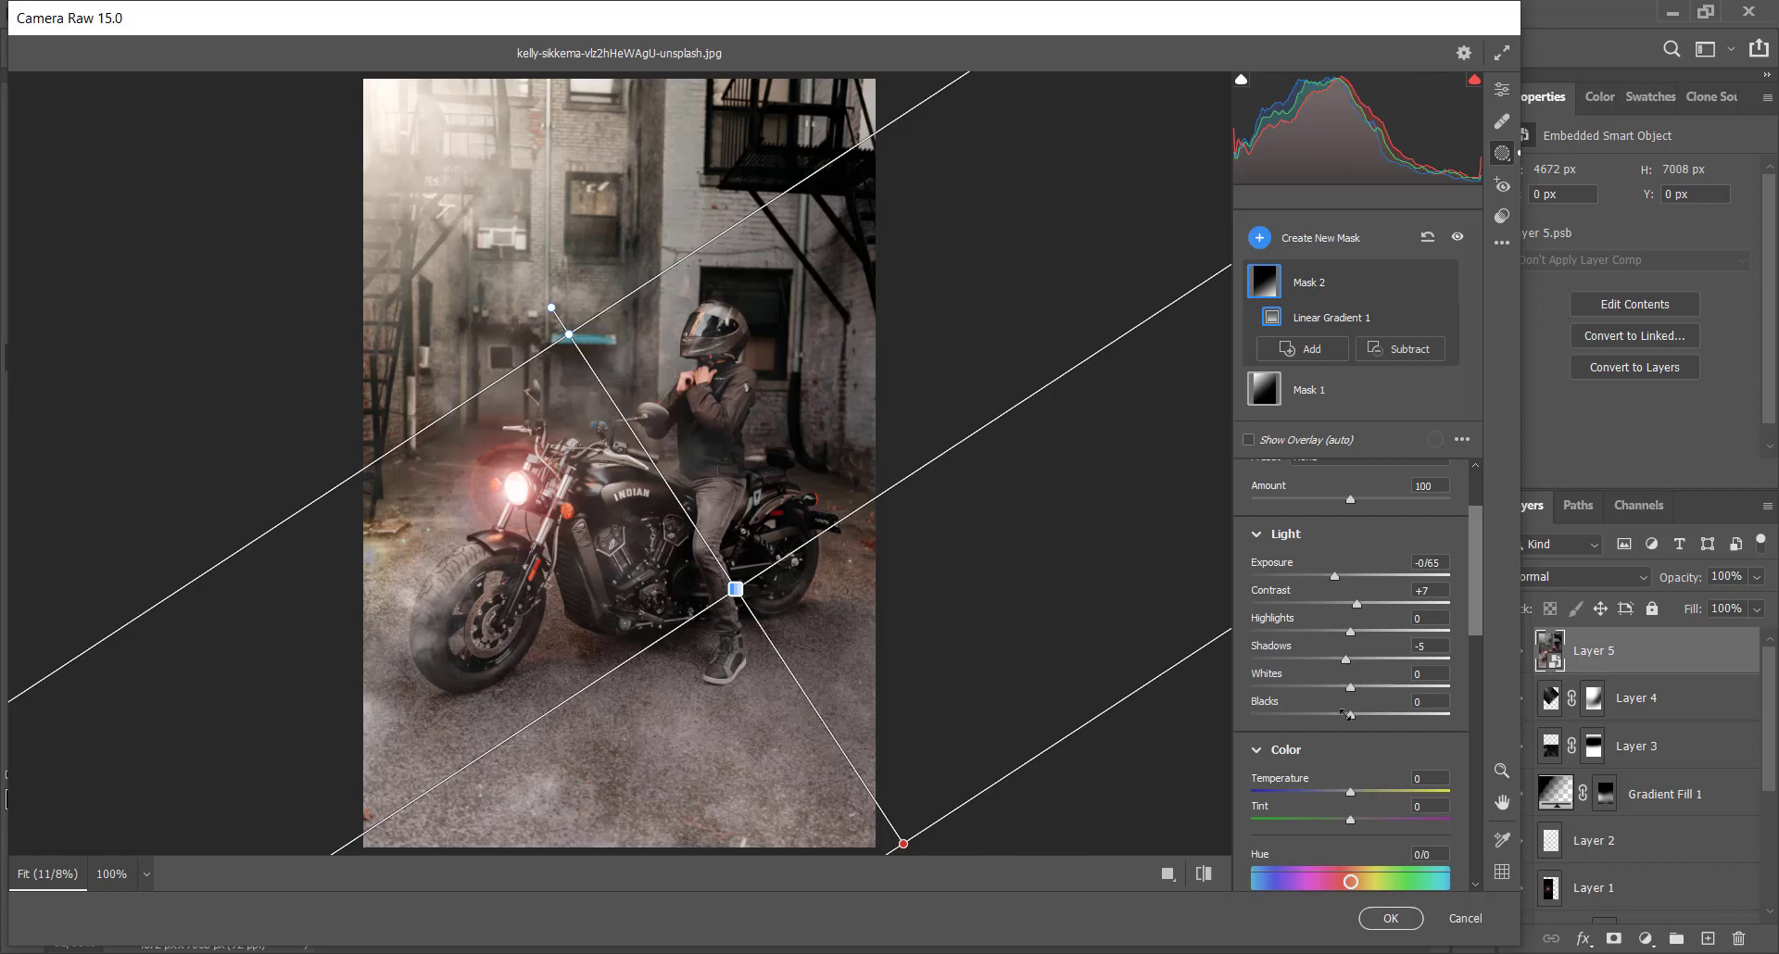
left_click_drag(1349, 714, 1344, 716)
left_click_drag(1350, 793, 1355, 794)
scroll(1355, 794, "down", 4)
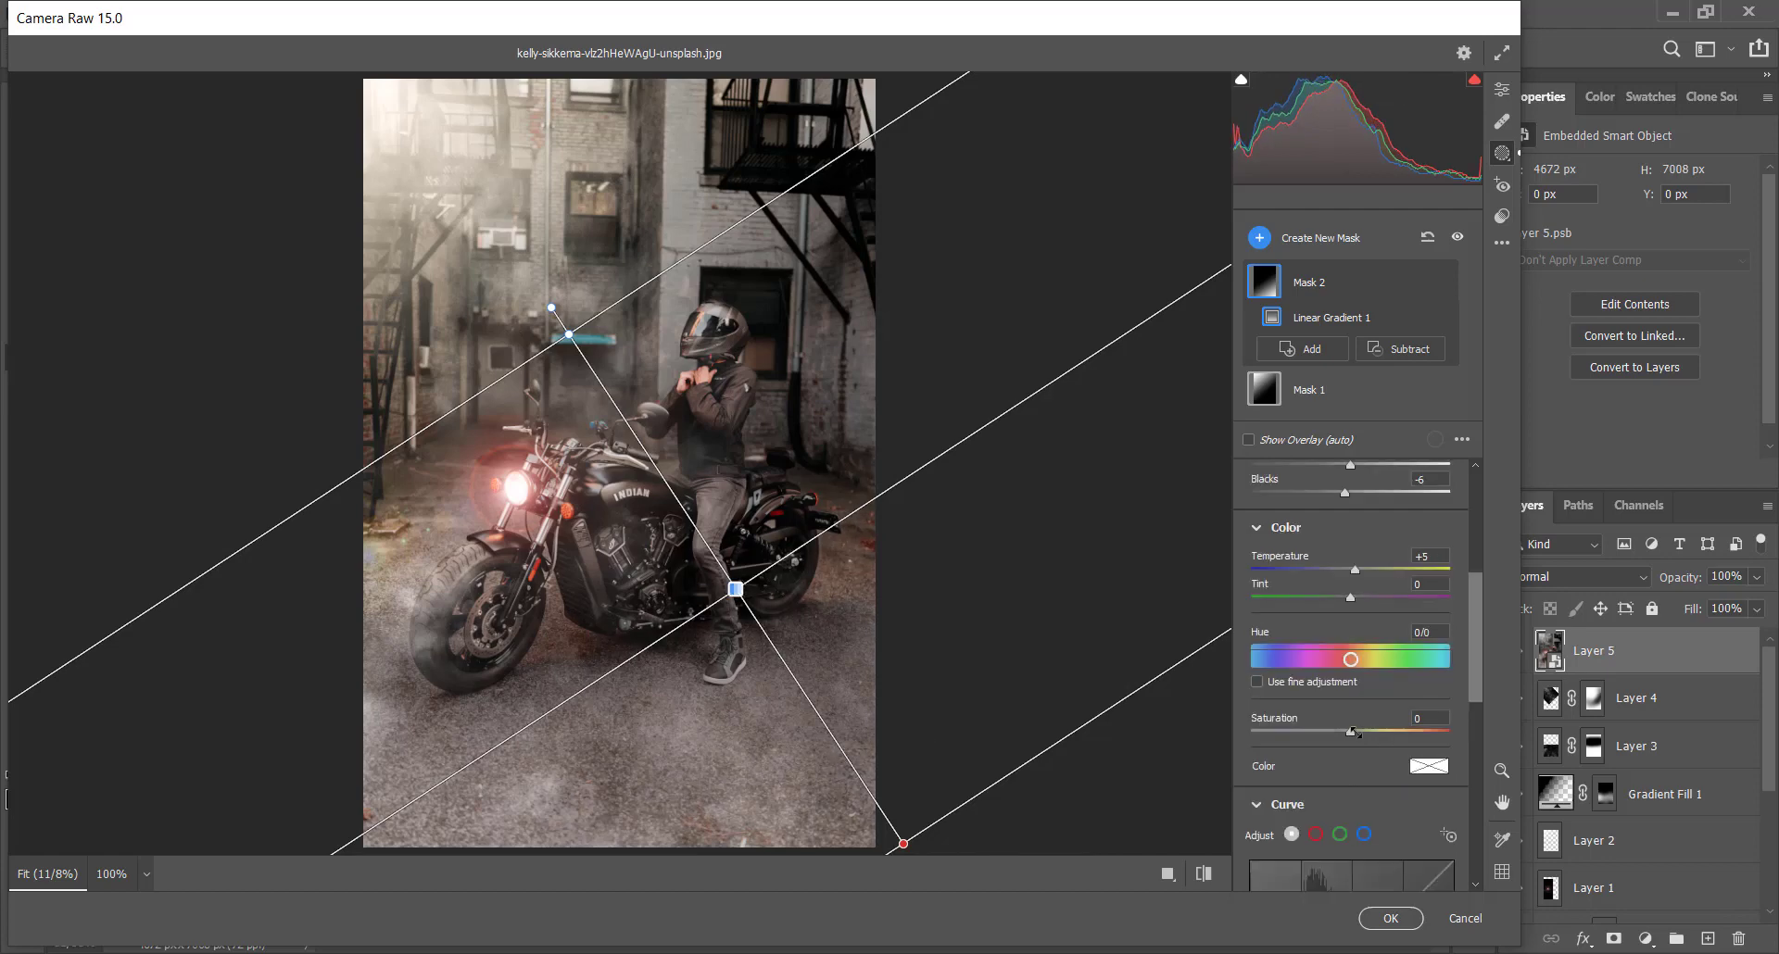
left_click_drag(1351, 732, 1358, 732)
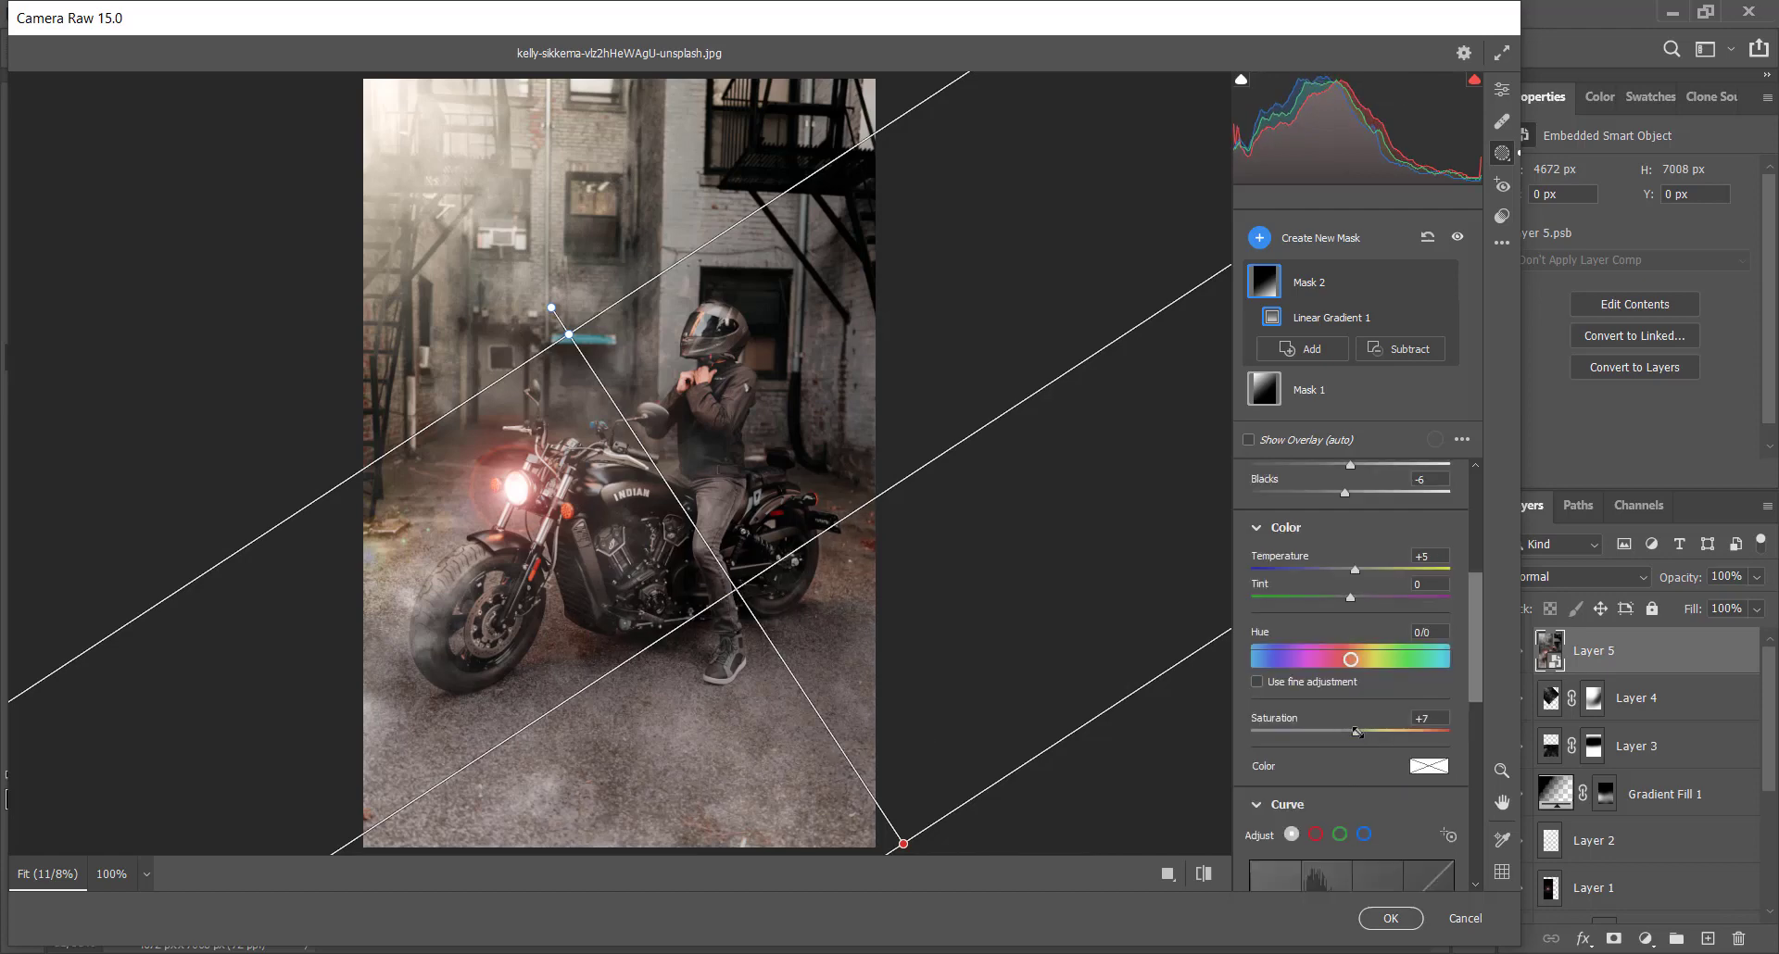
- Set the global Basic adjustments to Temperature +3, Contrast +7, Highlights +4, Shadows -7, Whites +4, Blacks -4 and Vibrance +6
left_click(1501, 89)
left_click(1257, 302)
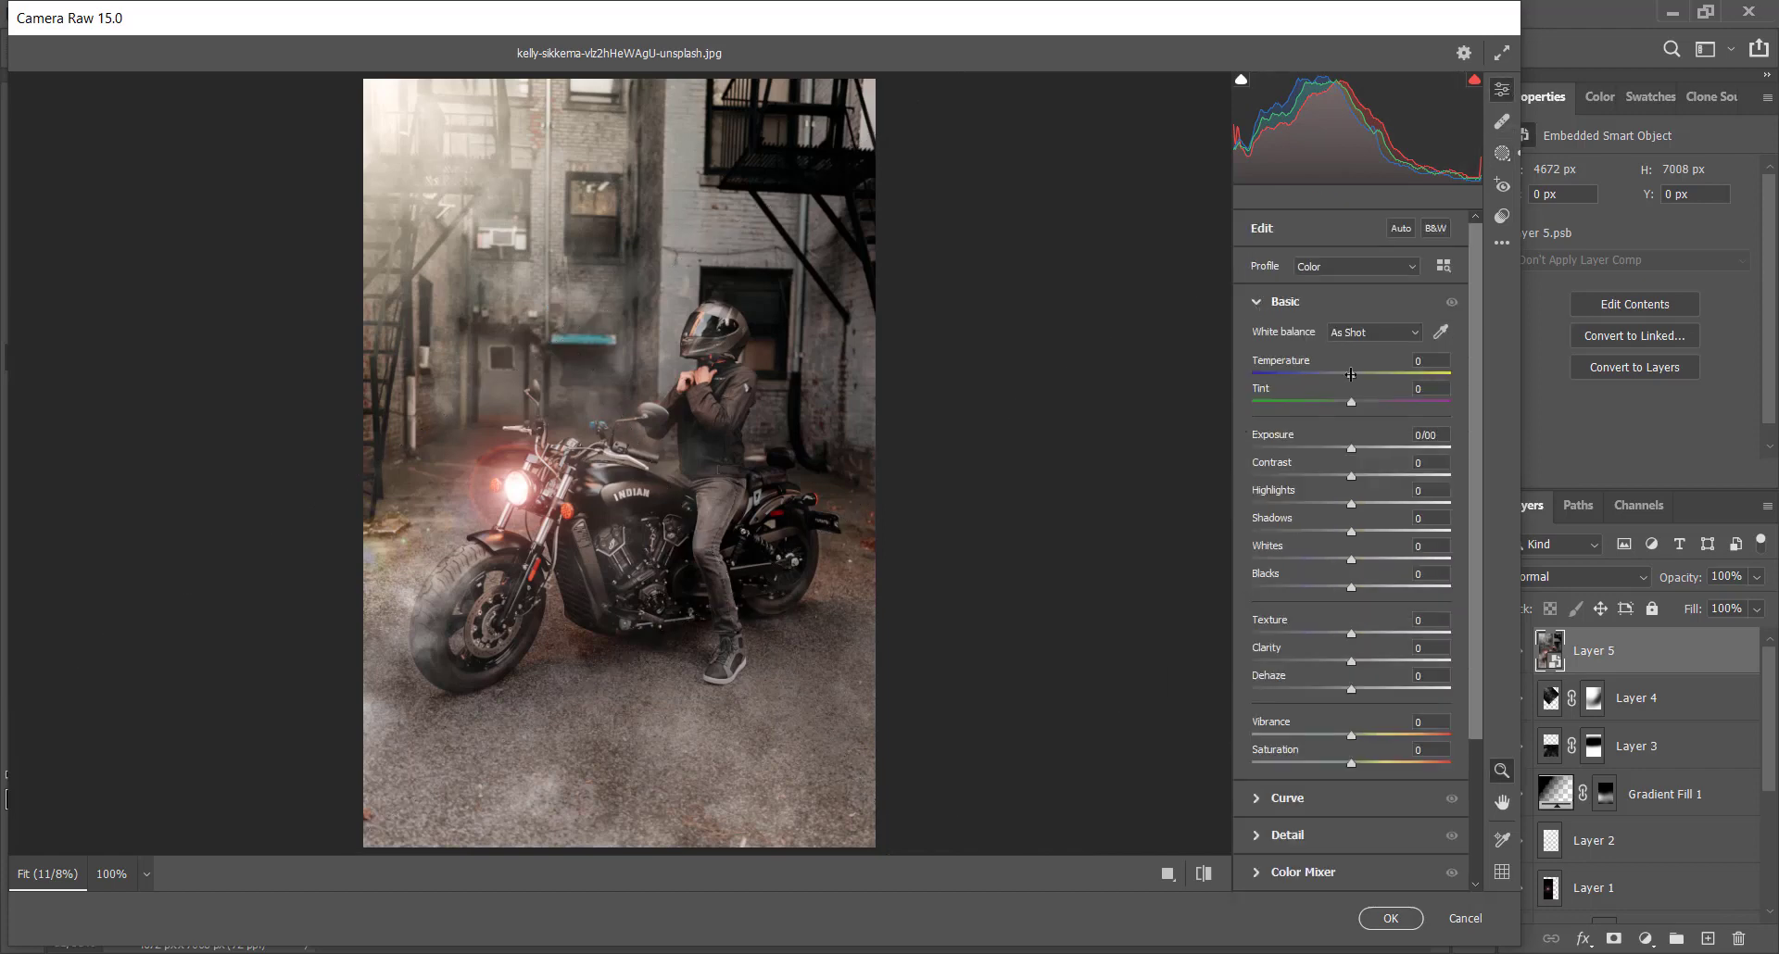
left_click_drag(1351, 373, 1356, 373)
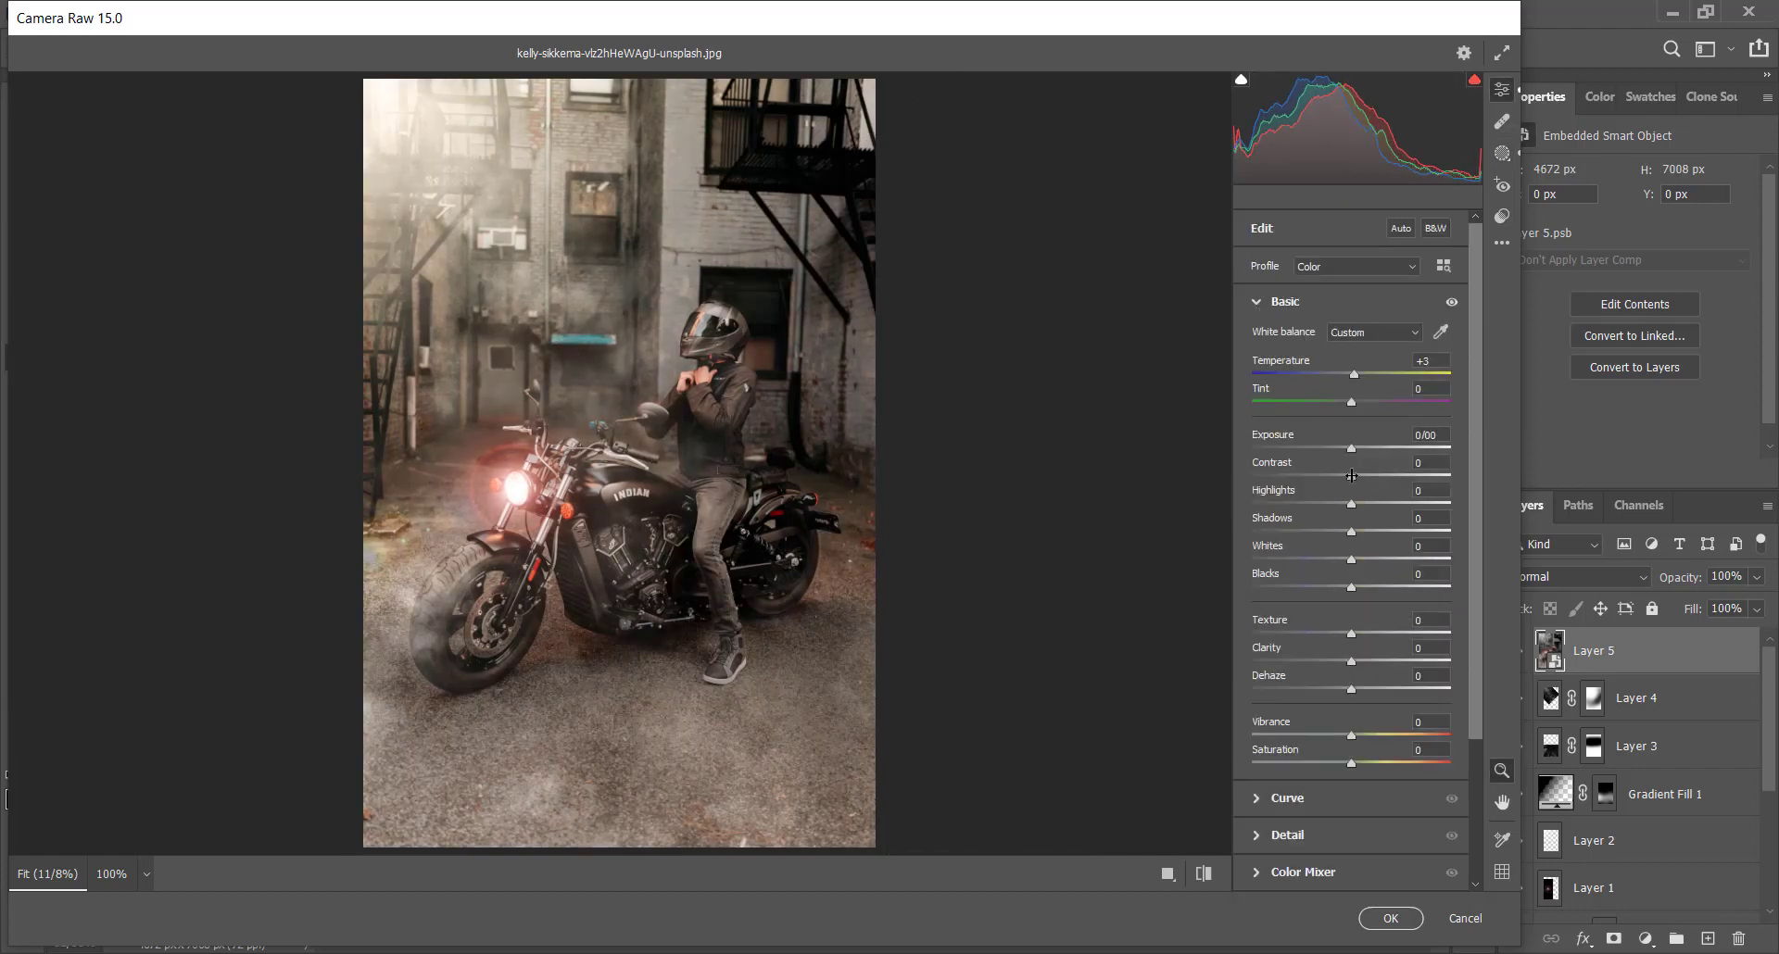
left_click_drag(1352, 477, 1353, 506)
left_click_drag(1351, 528, 1346, 583)
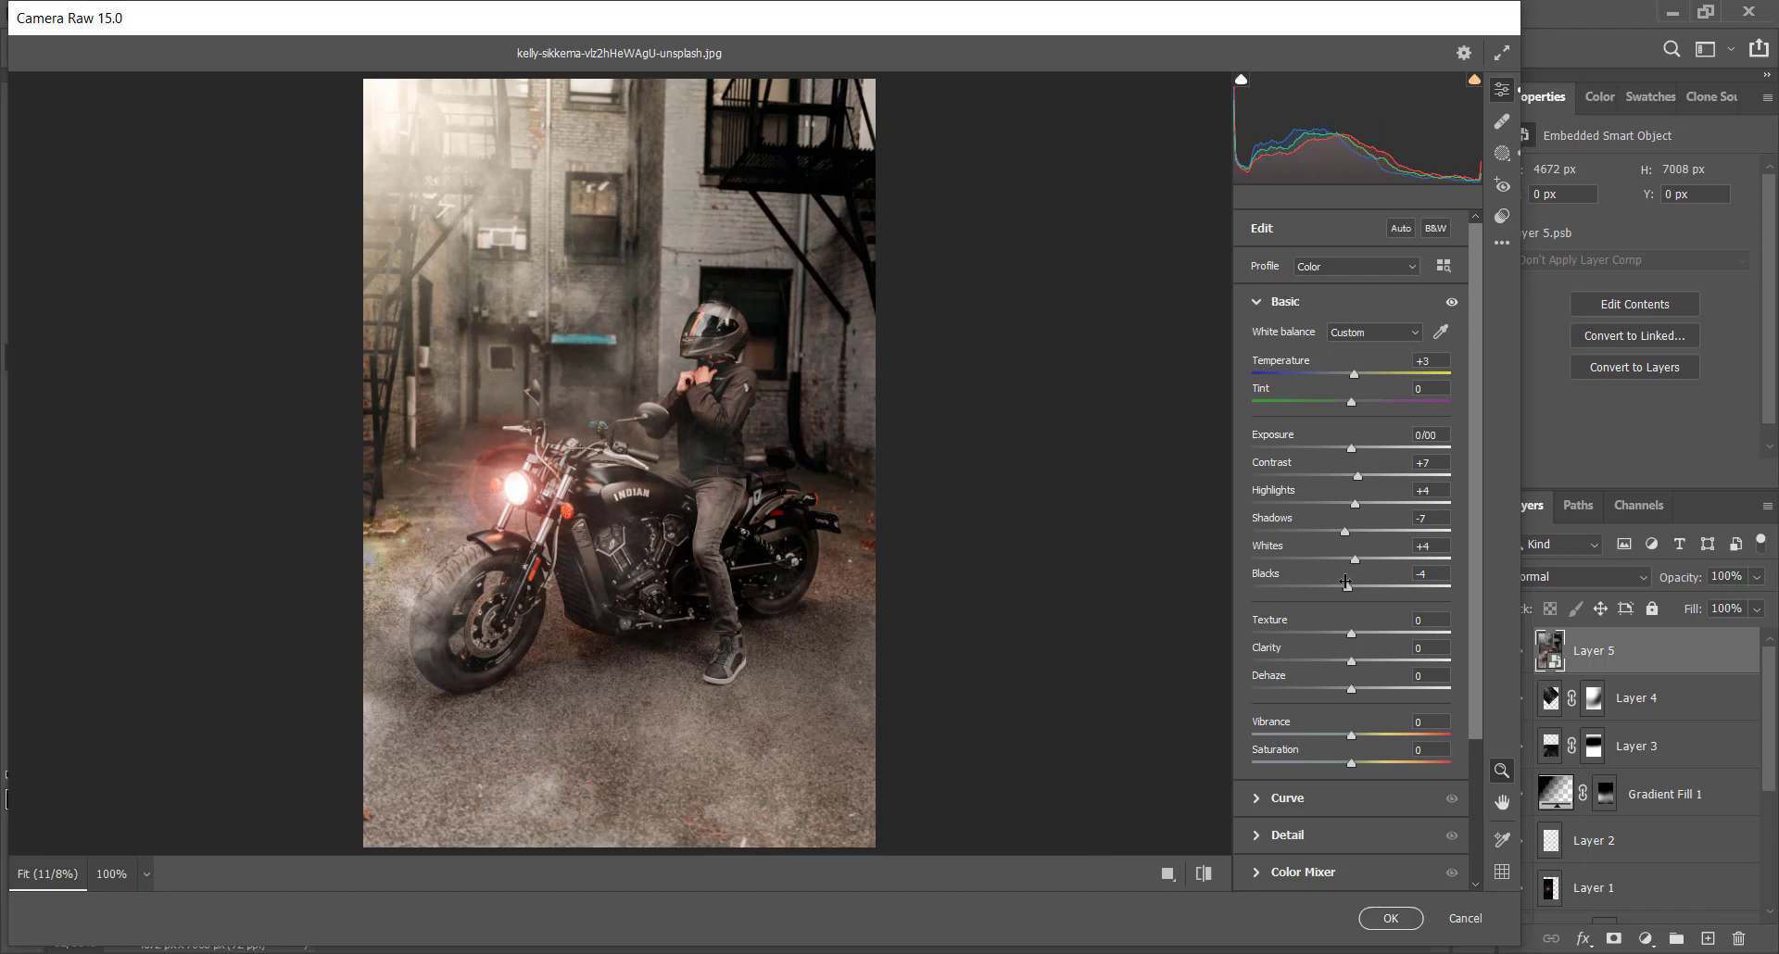
scroll(1356, 616, "down", 2)
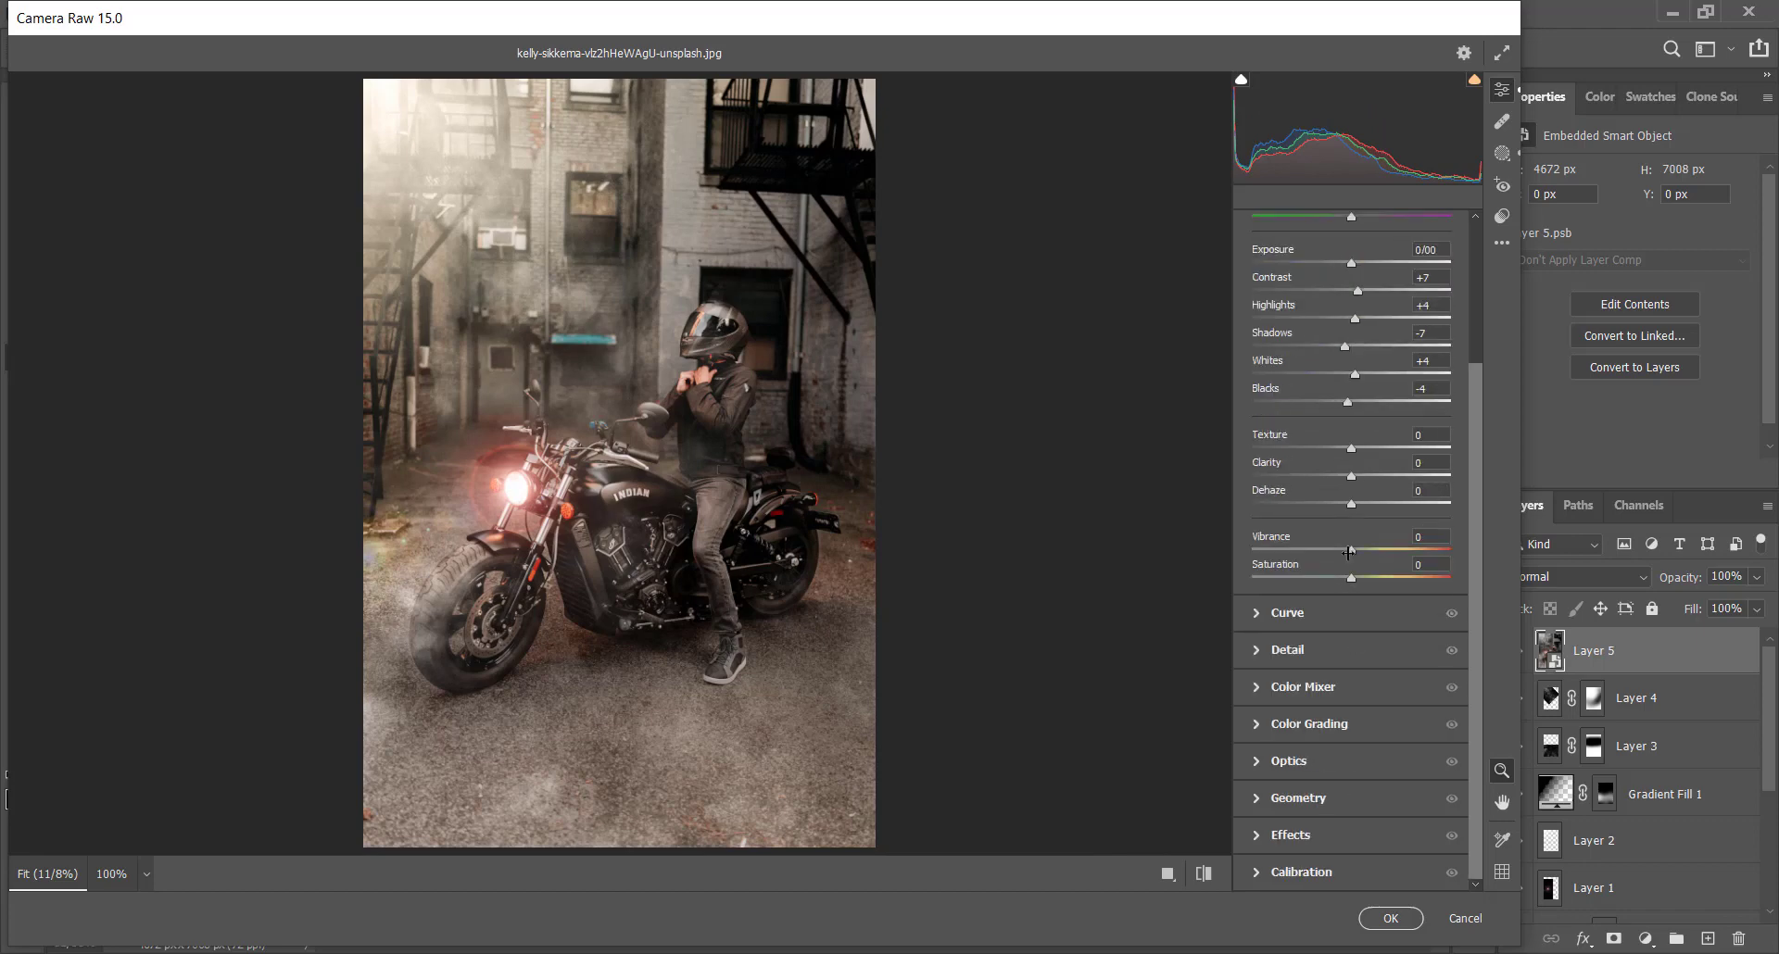
left_click_drag(1348, 553, 1359, 552)
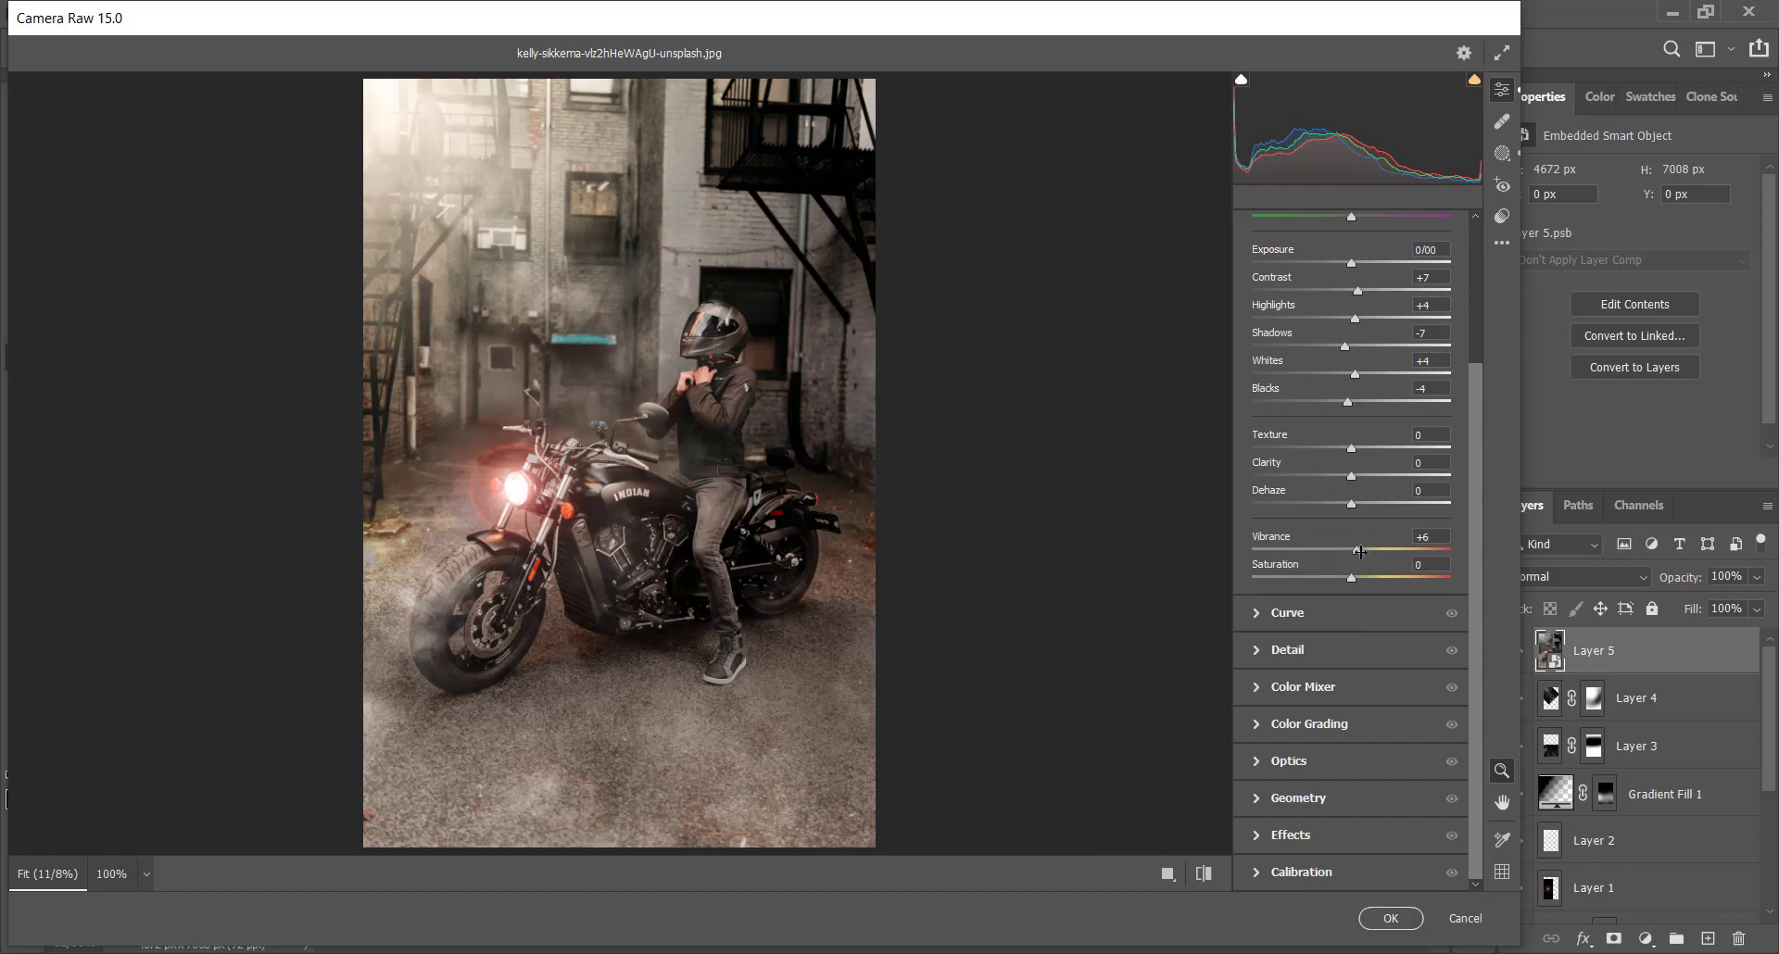
- Raise the Reds and Oranges hue values in the HSL Color Mixer to shift both tones slightly toward yellow
left_click(1259, 693)
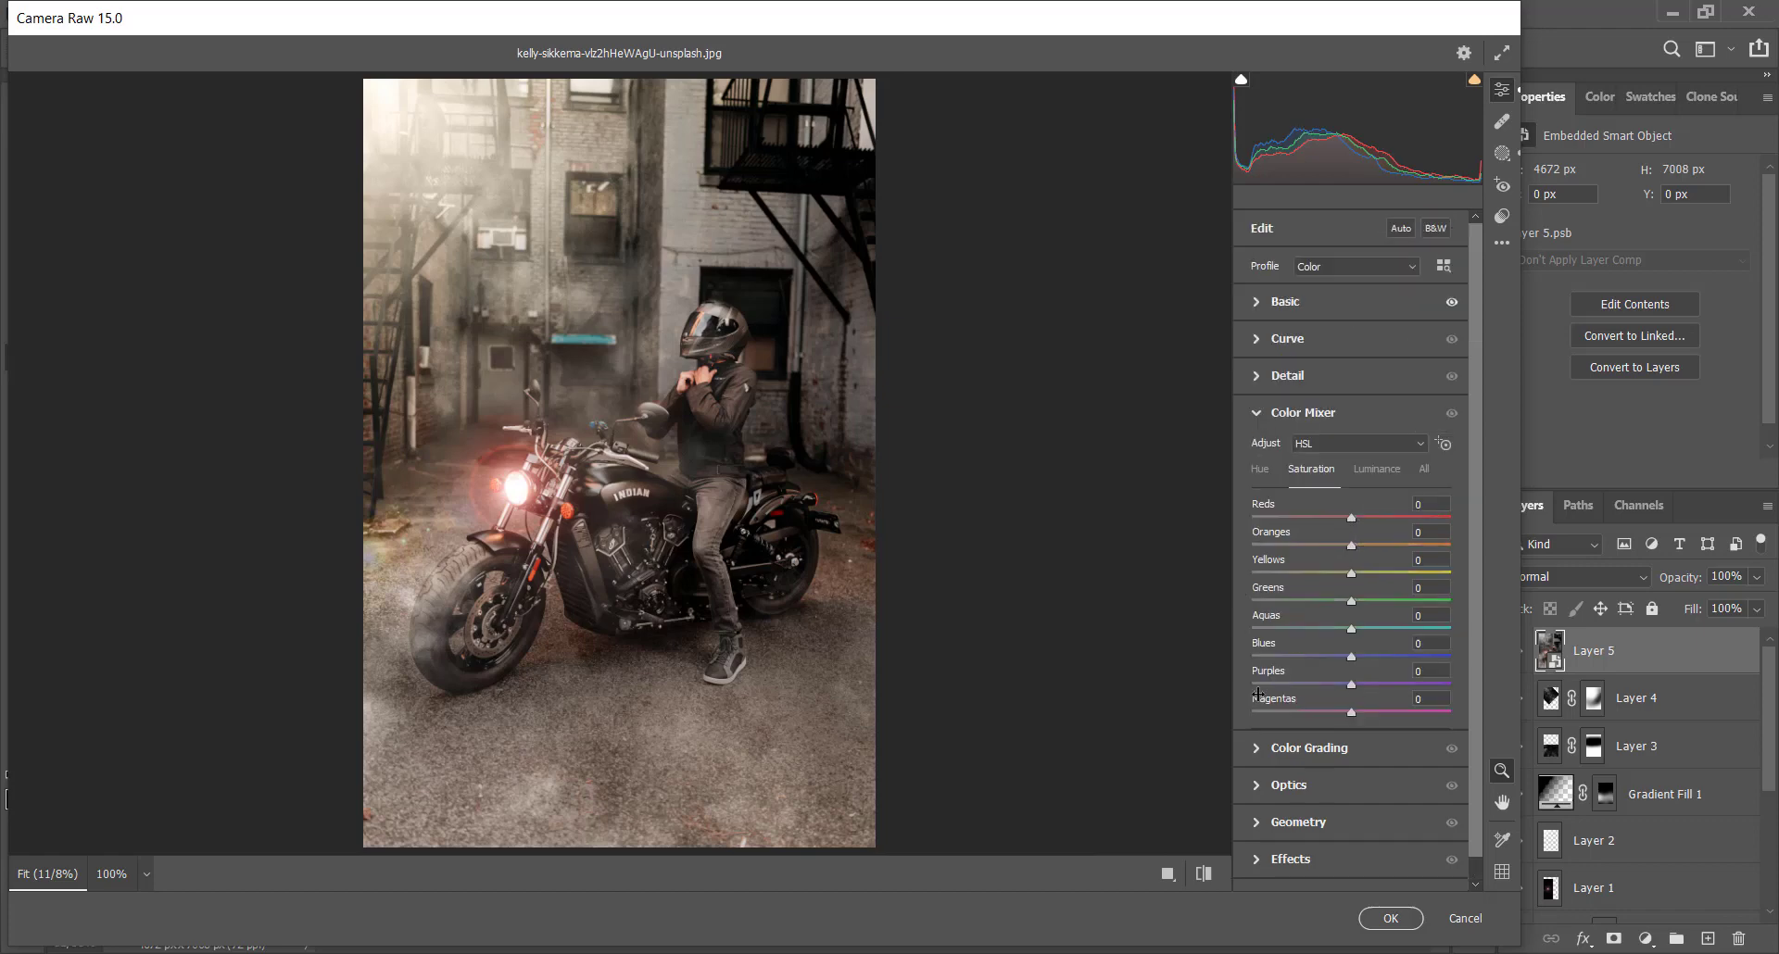
left_click(1266, 474)
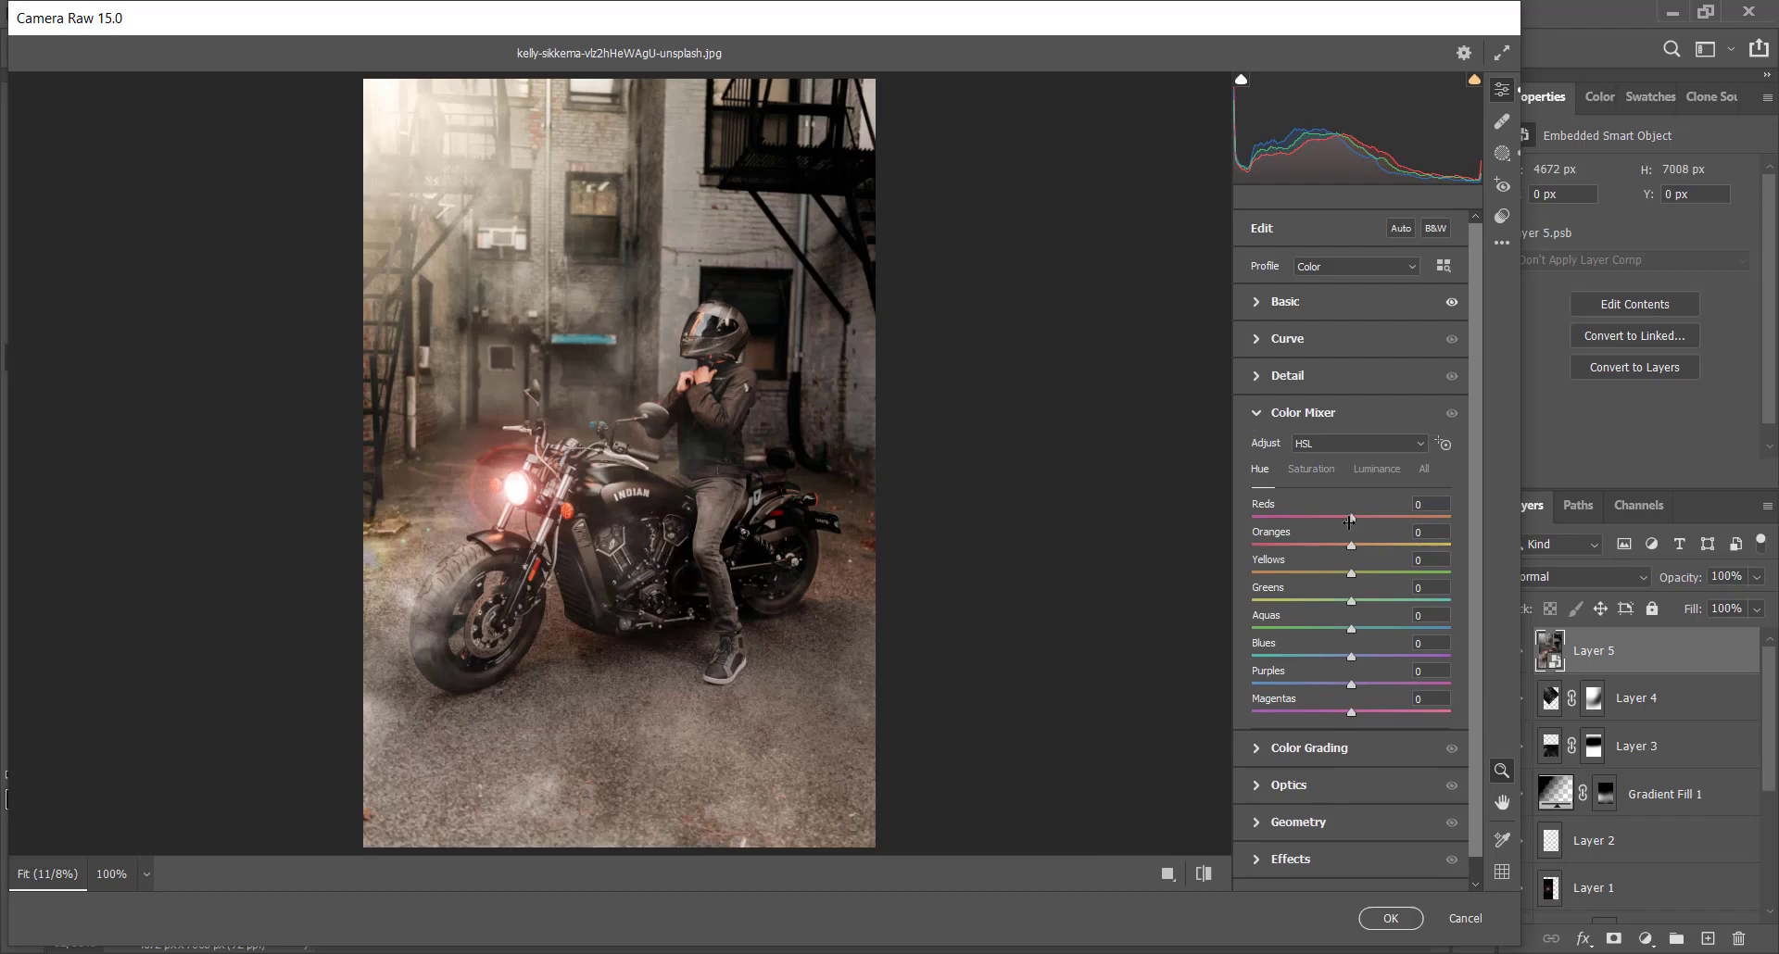
left_click_drag(1350, 518, 1372, 518)
left_click_drag(1350, 546, 1365, 546)
left_click(1327, 469)
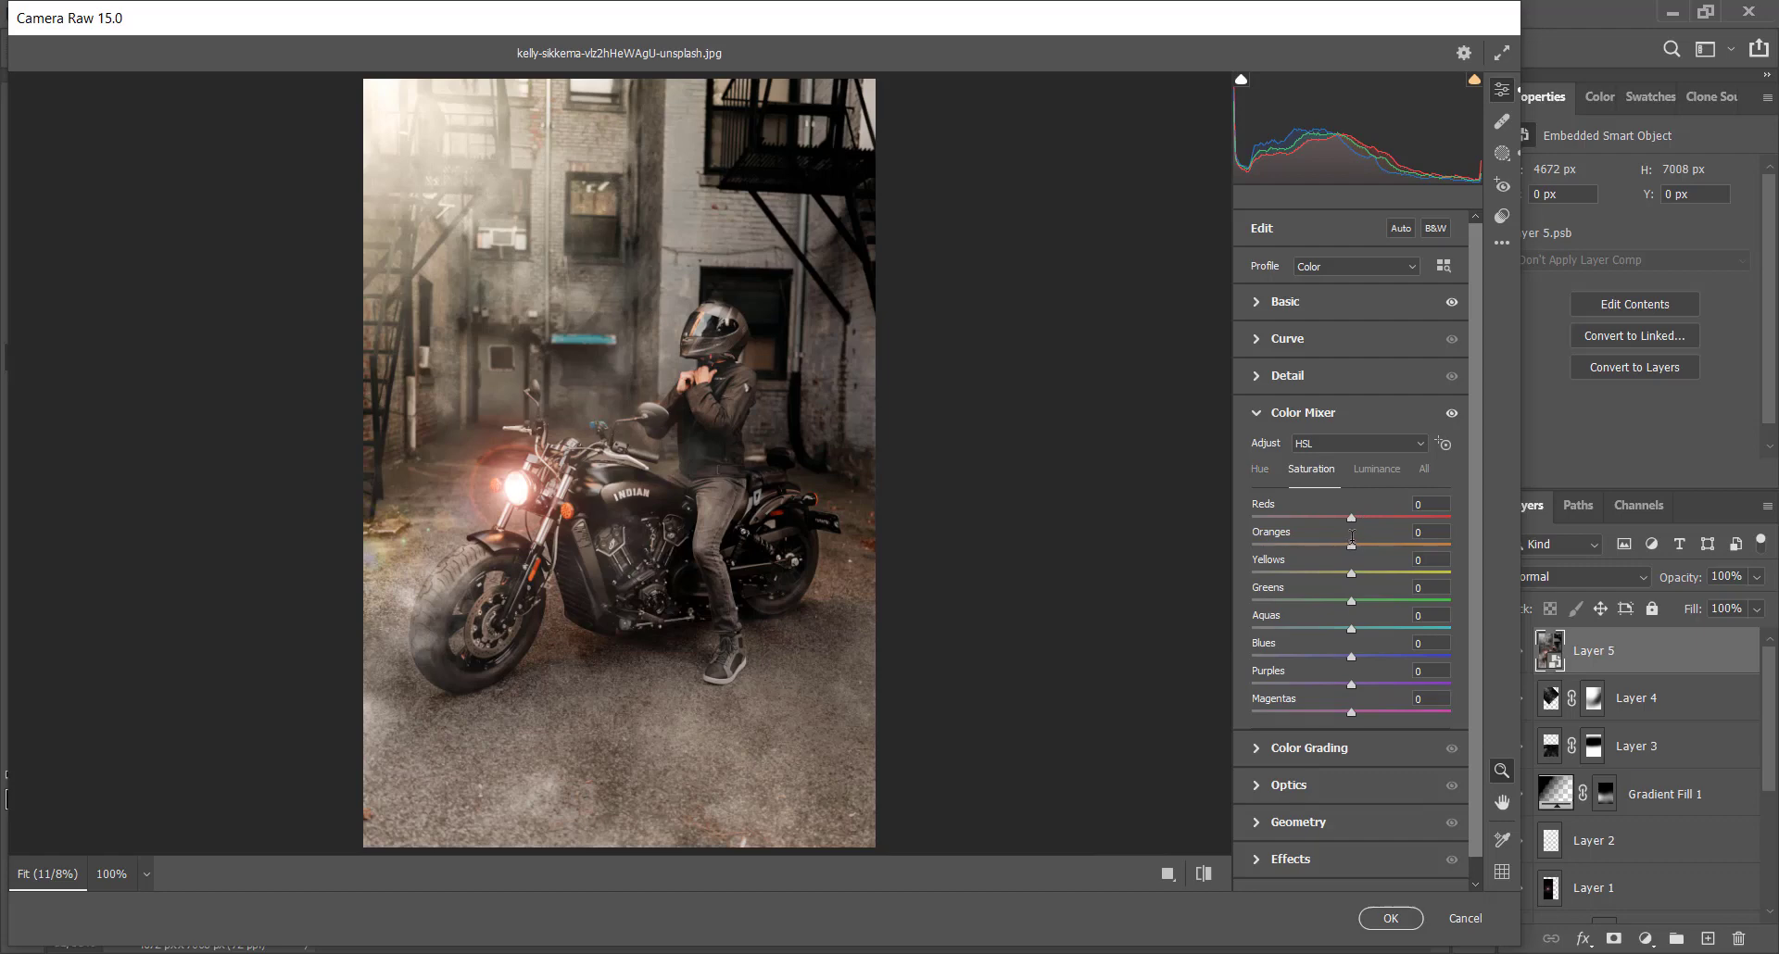
- Lower the Optics Vignette slightly to darken the photo's edges and apply the Camera Raw filter
left_click(1264, 784)
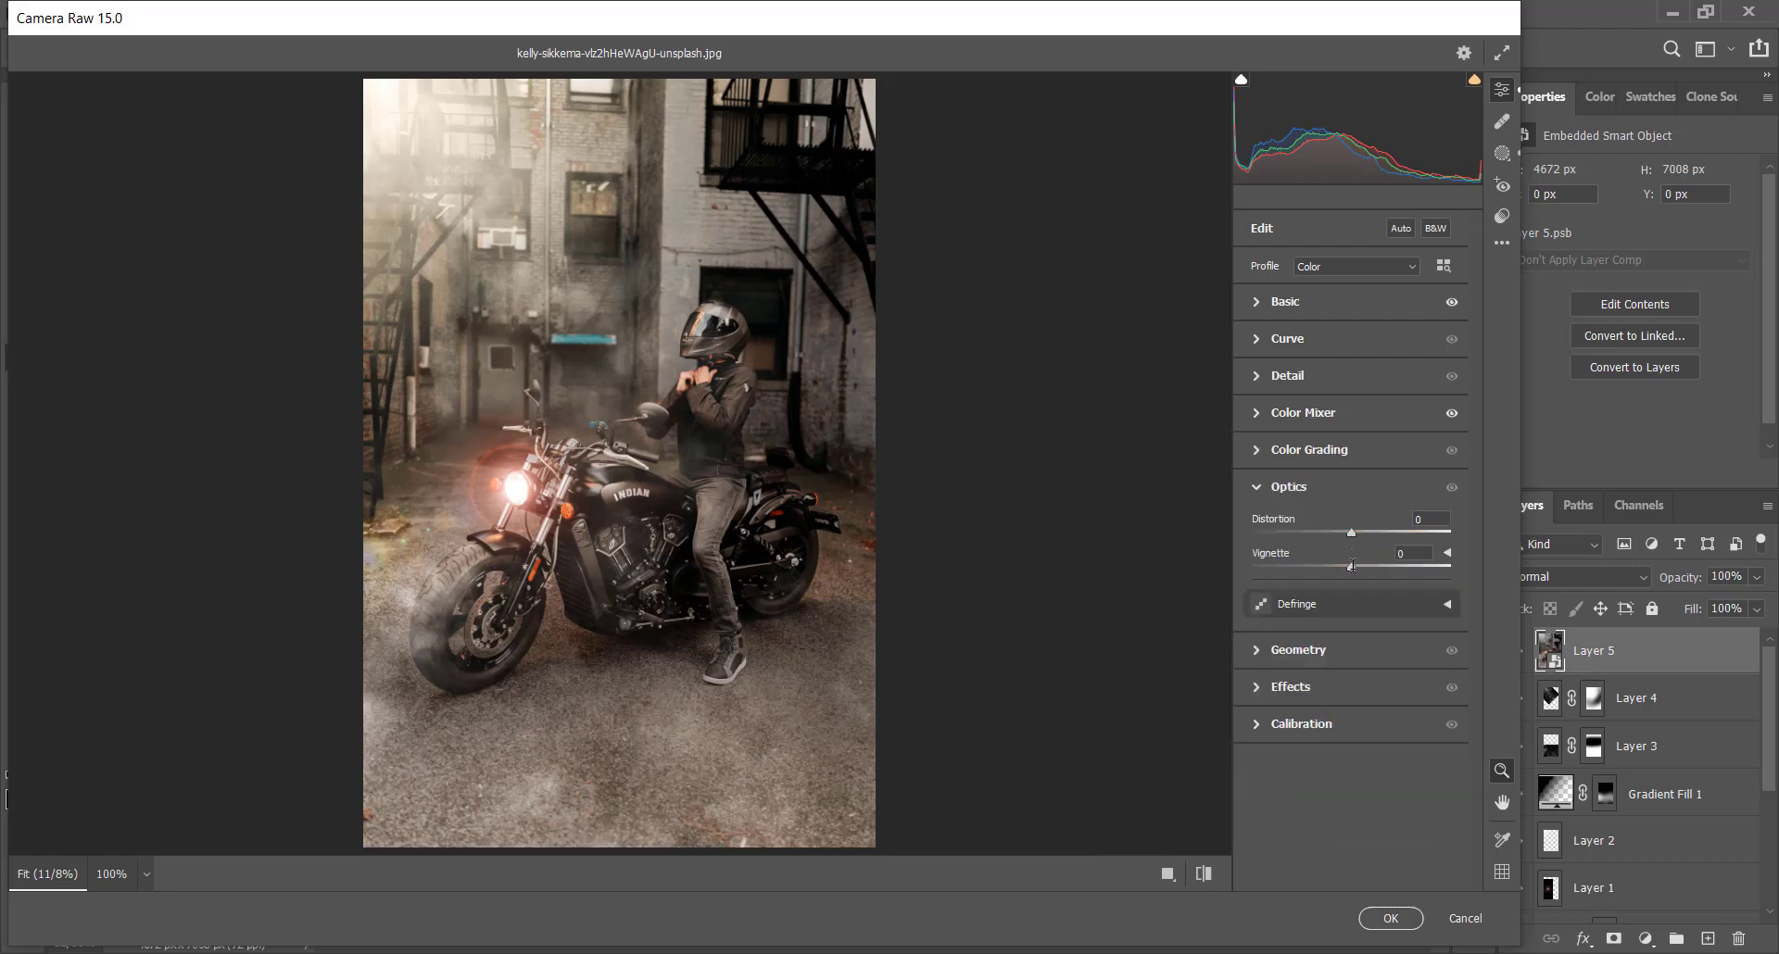
left_click_drag(1351, 567, 1323, 566)
left_click(1389, 917)
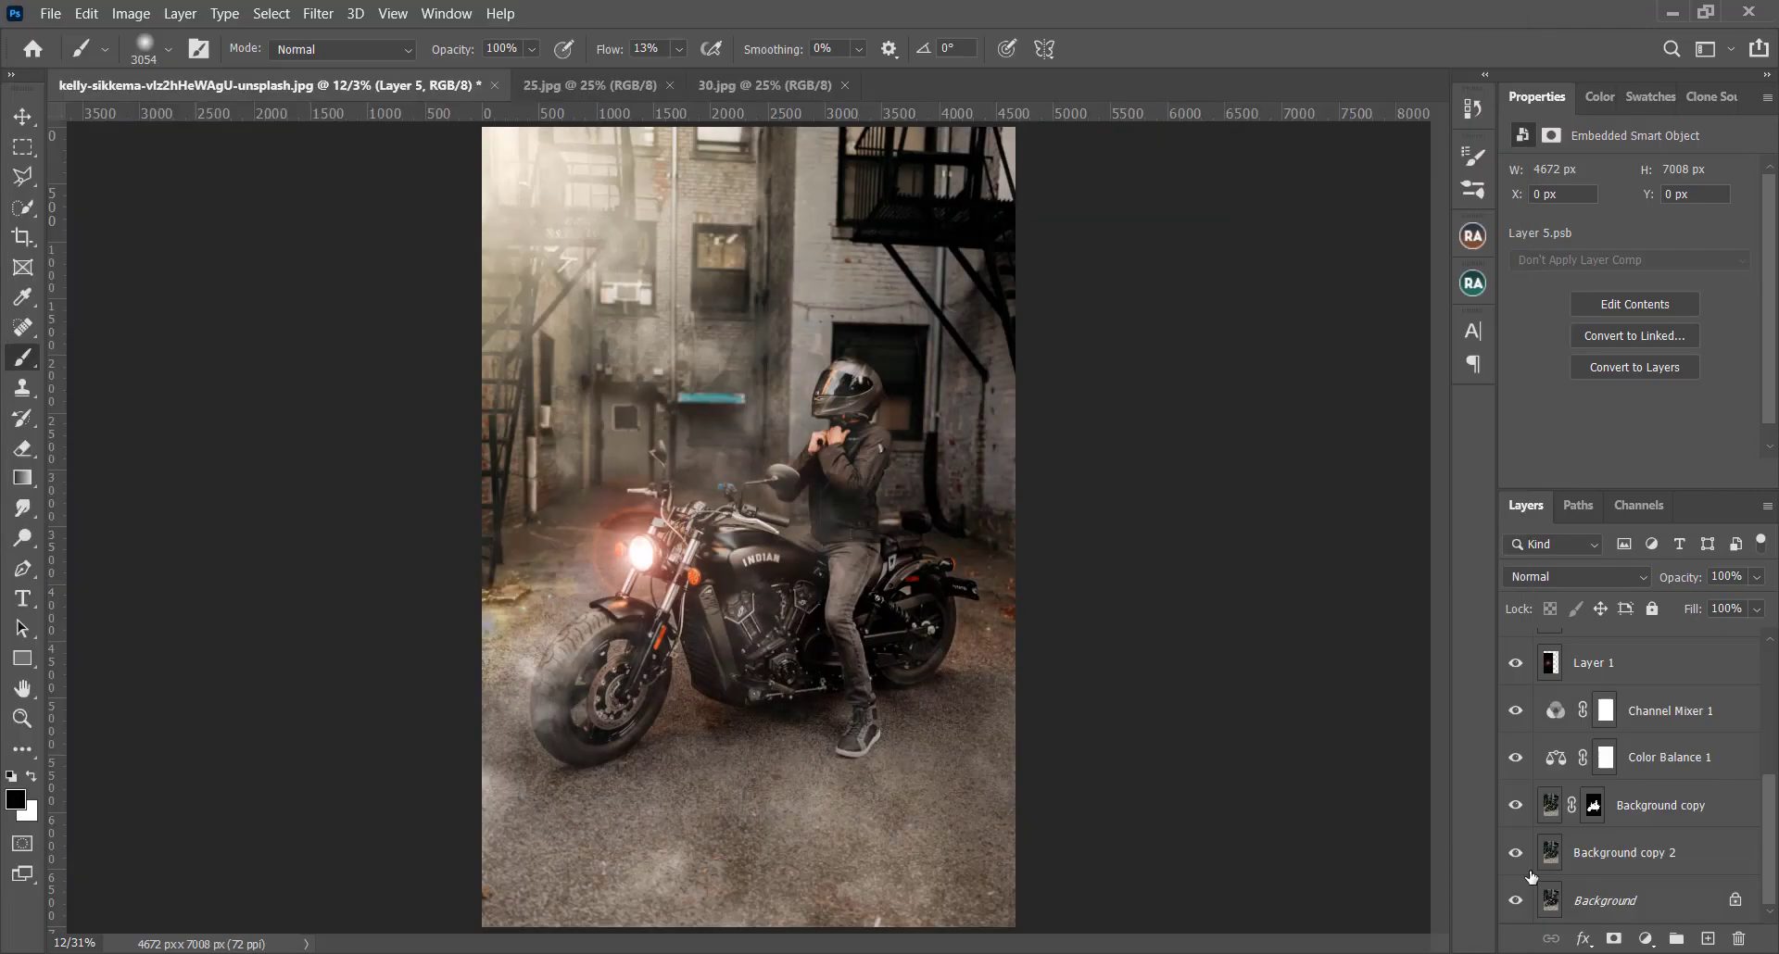
- Toggle the visibility of all layers above the Background to compare the finished grade with the original photo
left_click(1516, 904, "alt")
left_click(1515, 904, "alt")
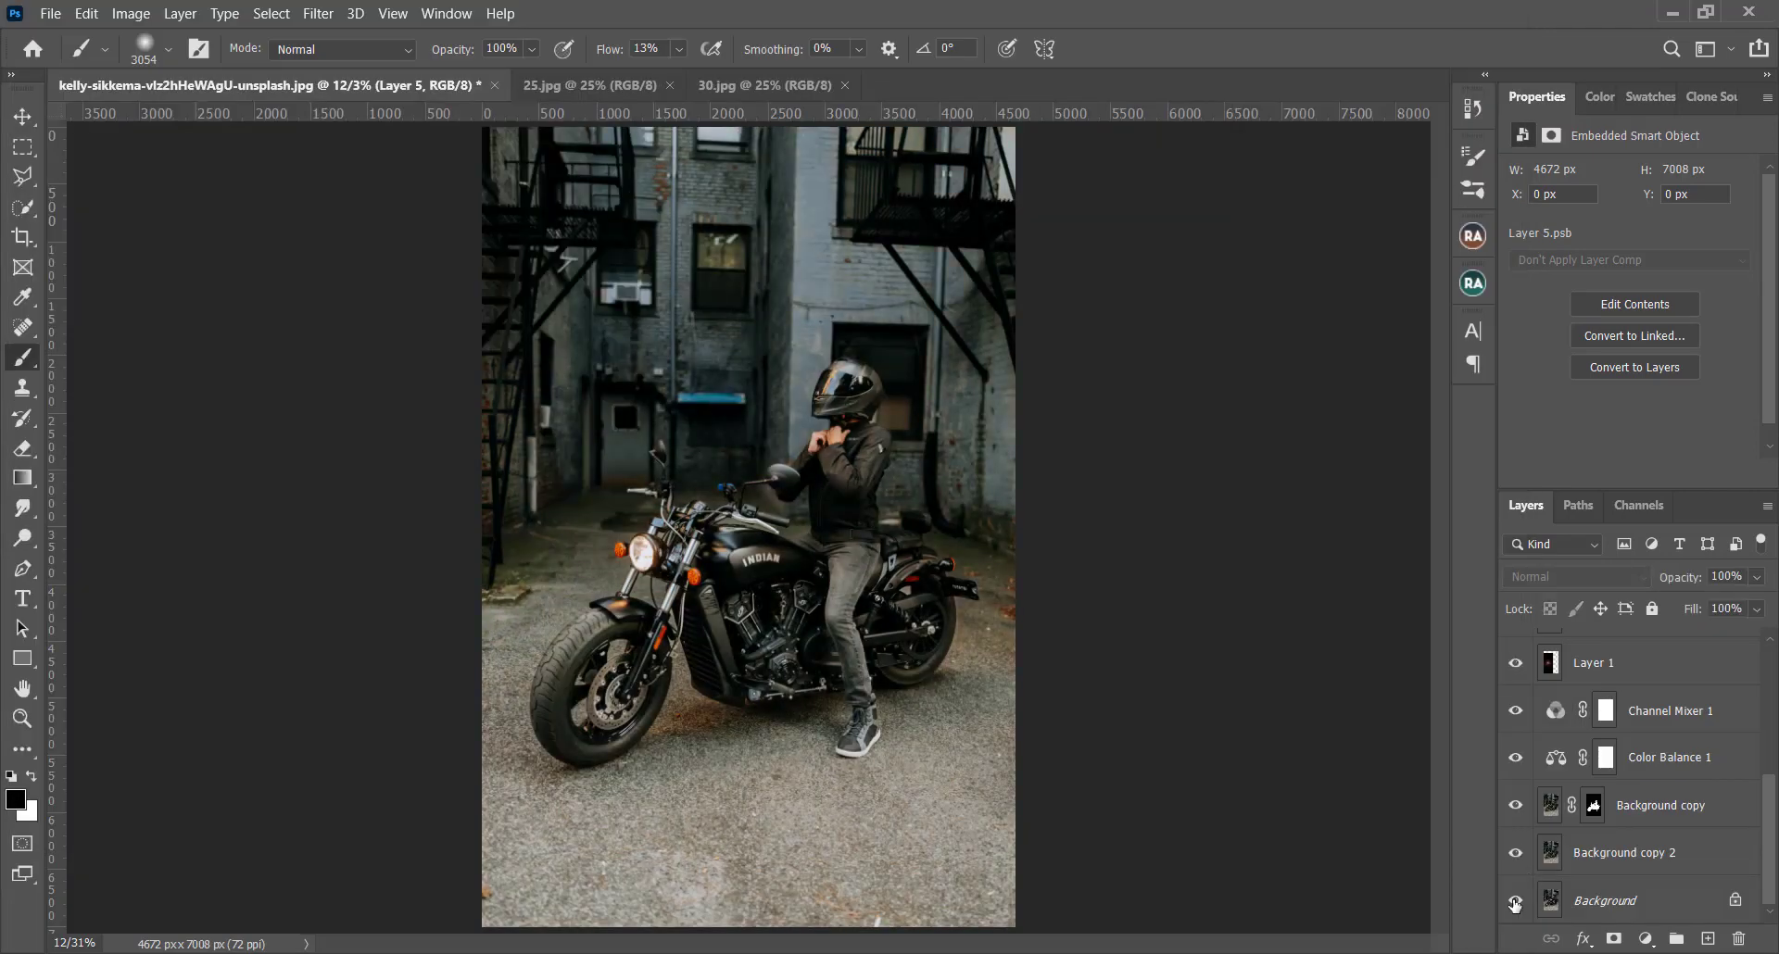